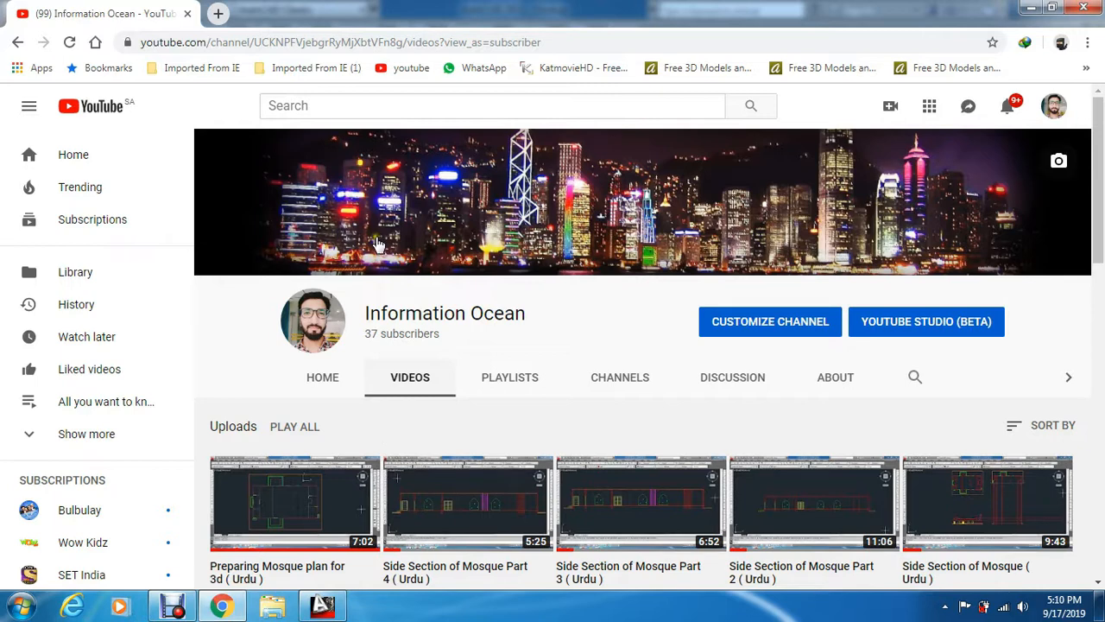
# Switch to AutoCAD and turn off the window, door, column, floor plan and glass layers
pyautogui.click(322, 606)
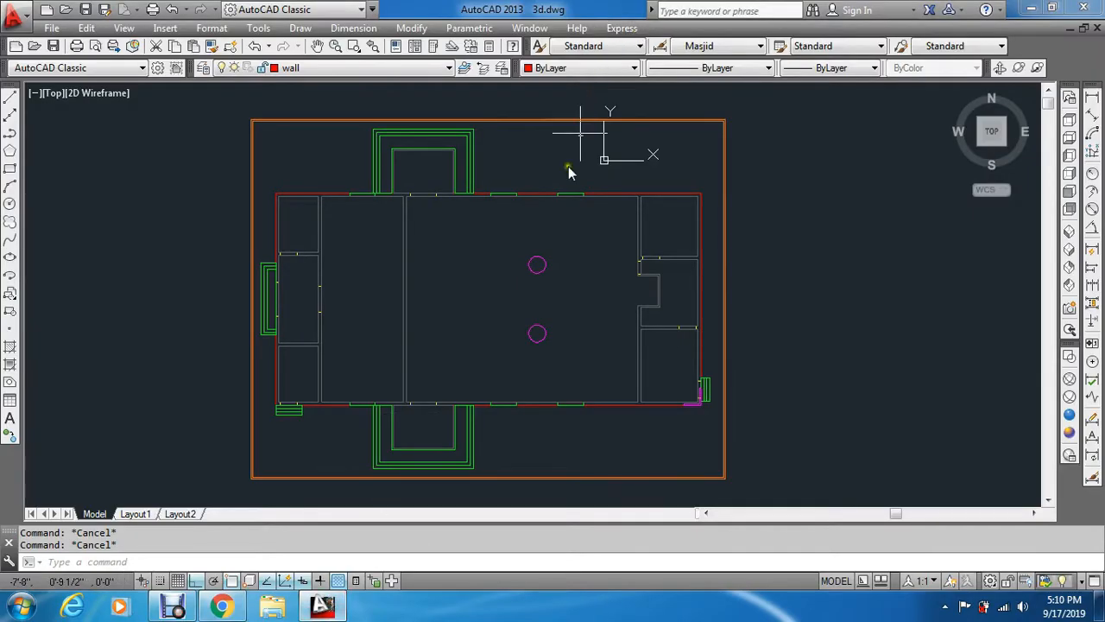
pyautogui.scroll(3, 510, 174)
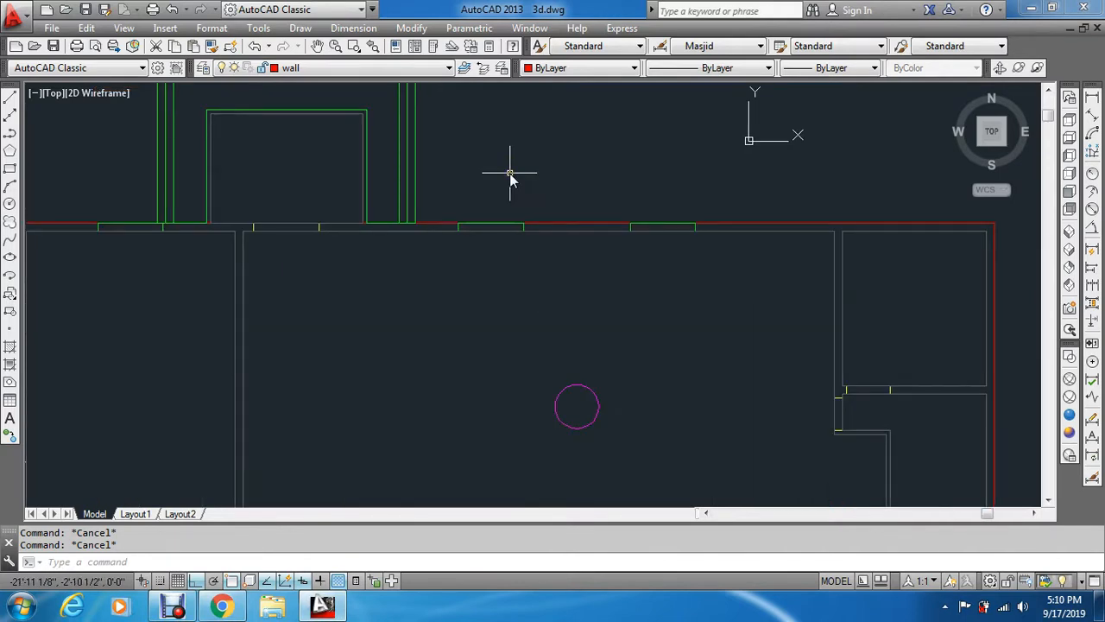
pyautogui.moveTo(136, 210); pyautogui.dragTo(274, 198, button='middle')
pyautogui.write('l')
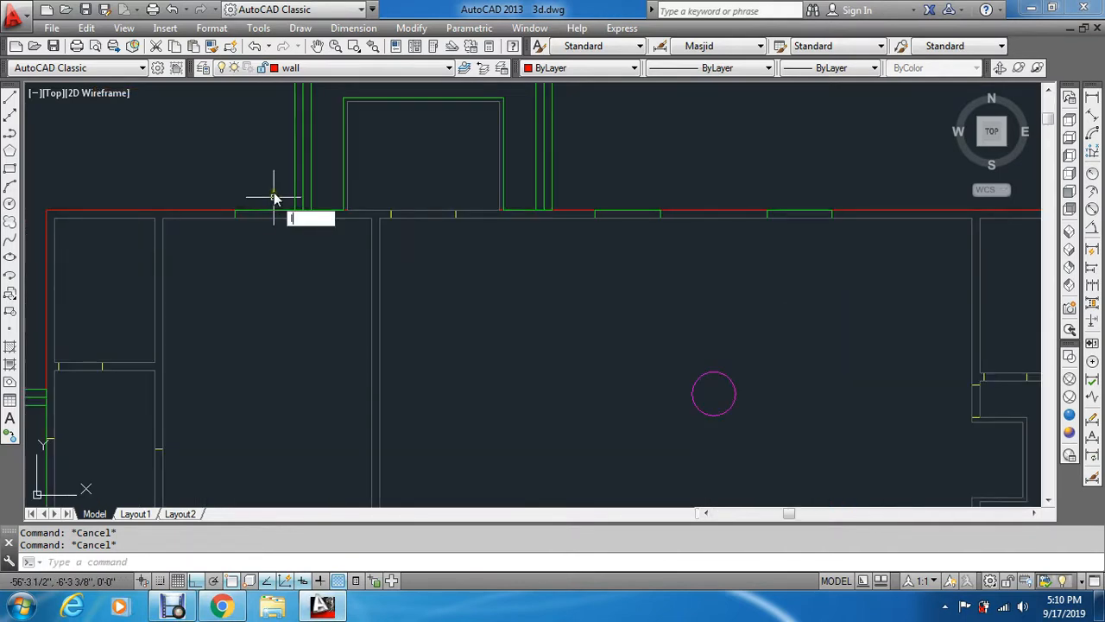
pyautogui.press('Return')
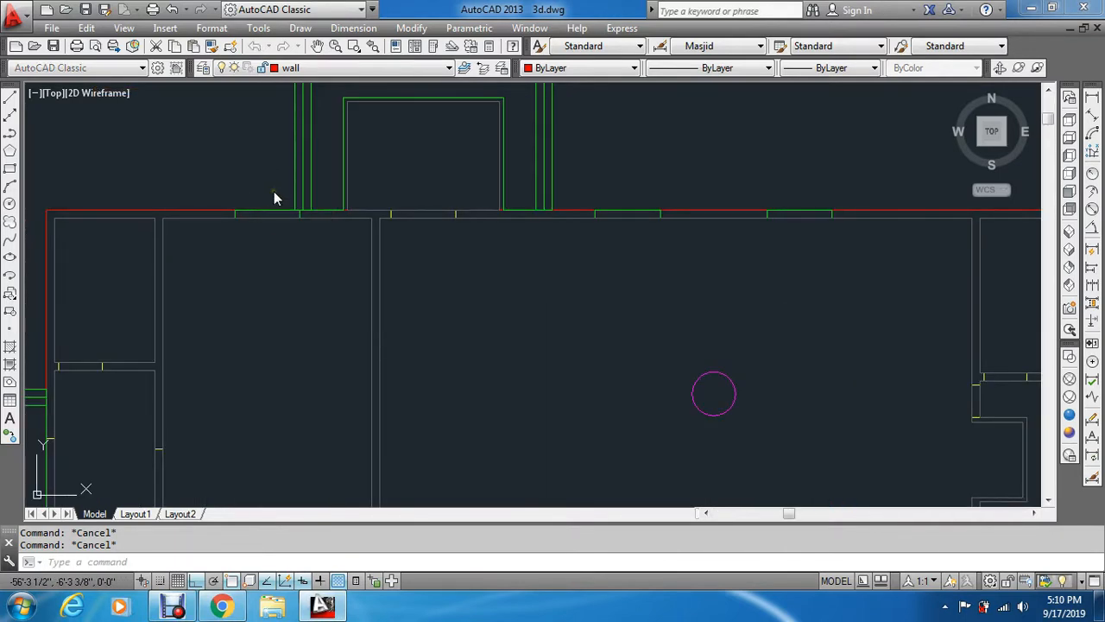
pyautogui.write('la')
pyautogui.press('Return')
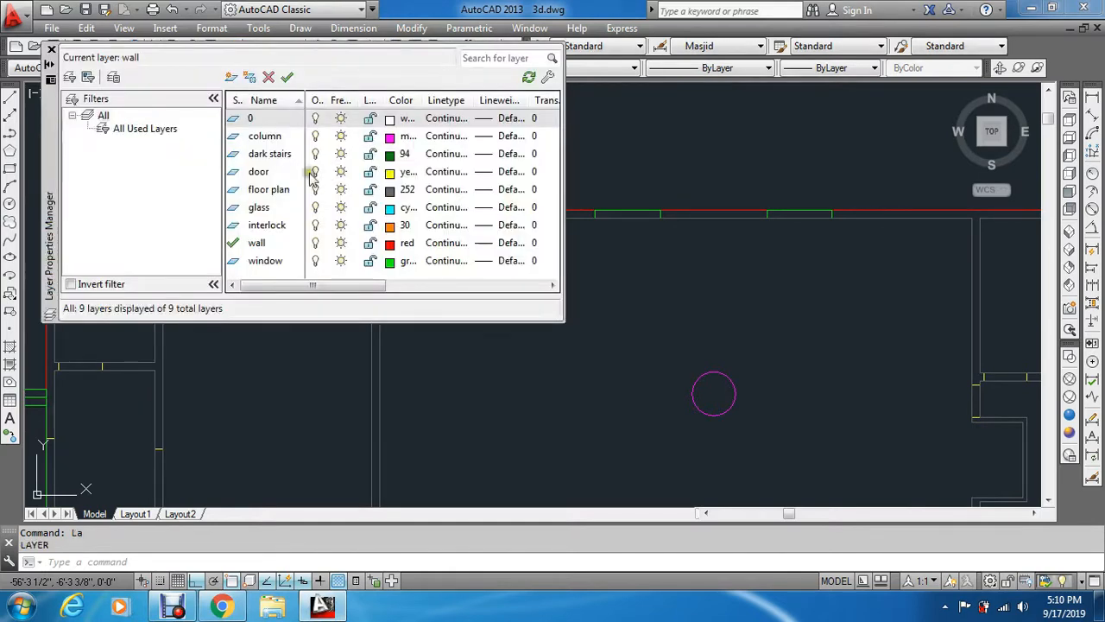
pyautogui.click(315, 261)
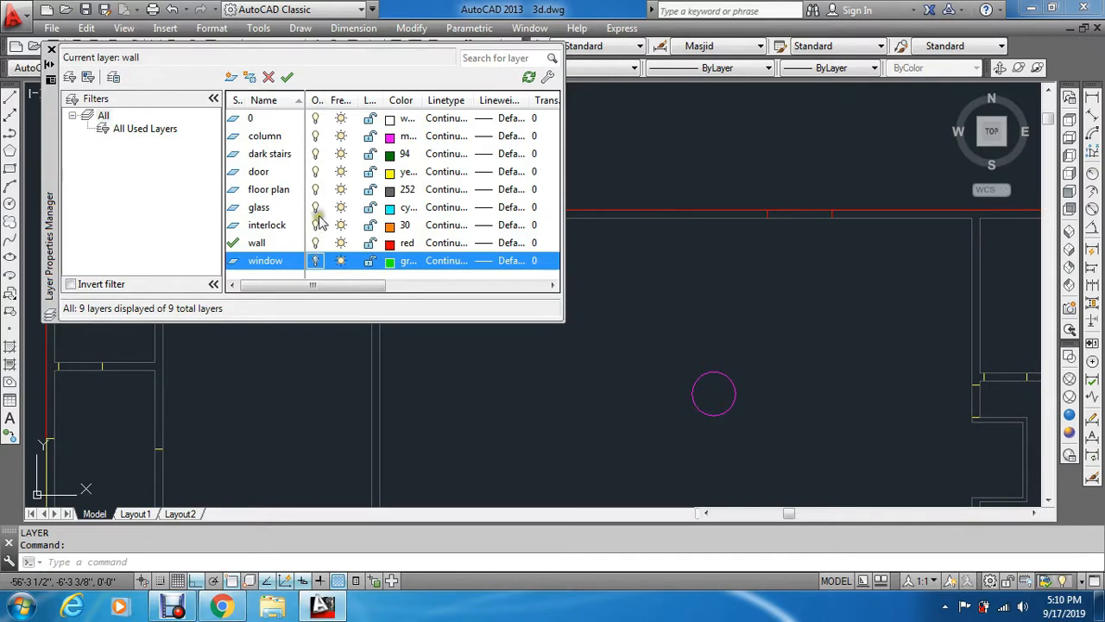
pyautogui.click(316, 172)
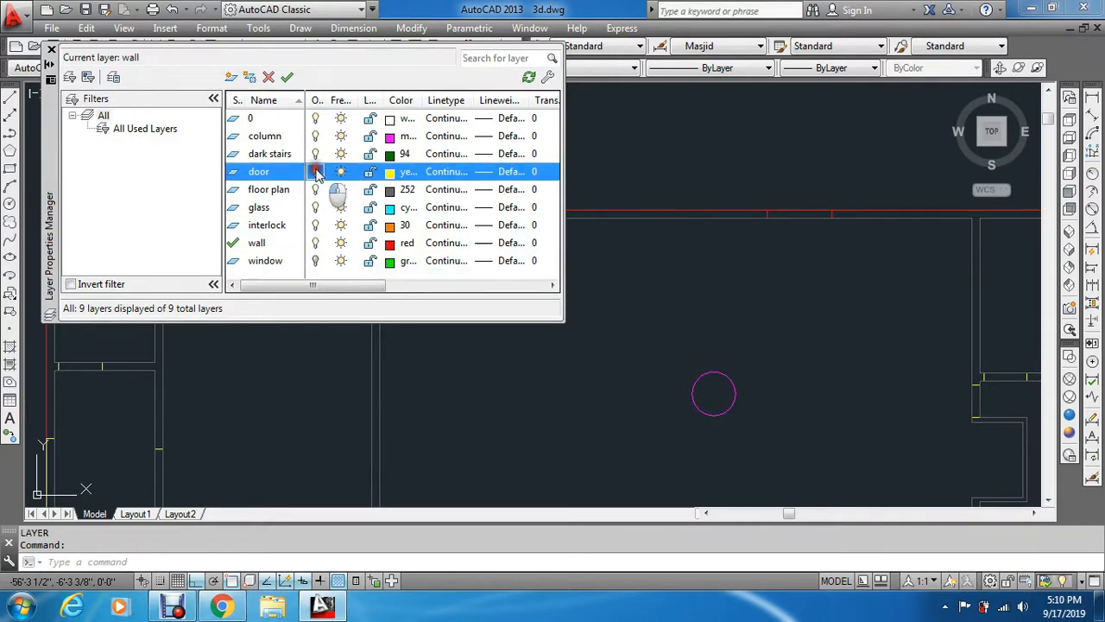
pyautogui.click(315, 136)
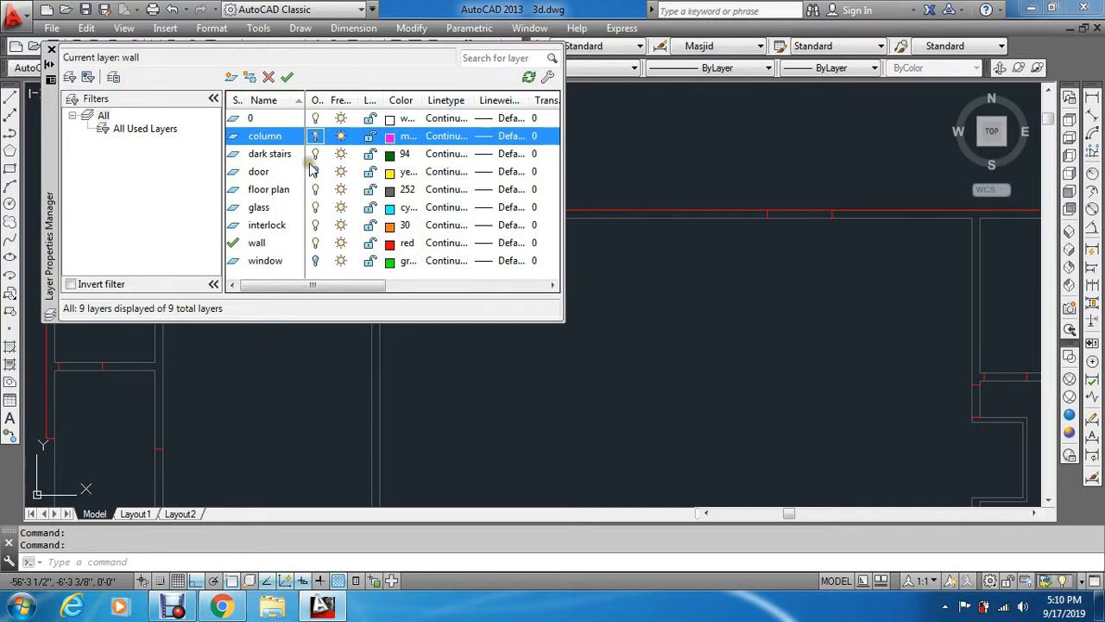
pyautogui.click(316, 189)
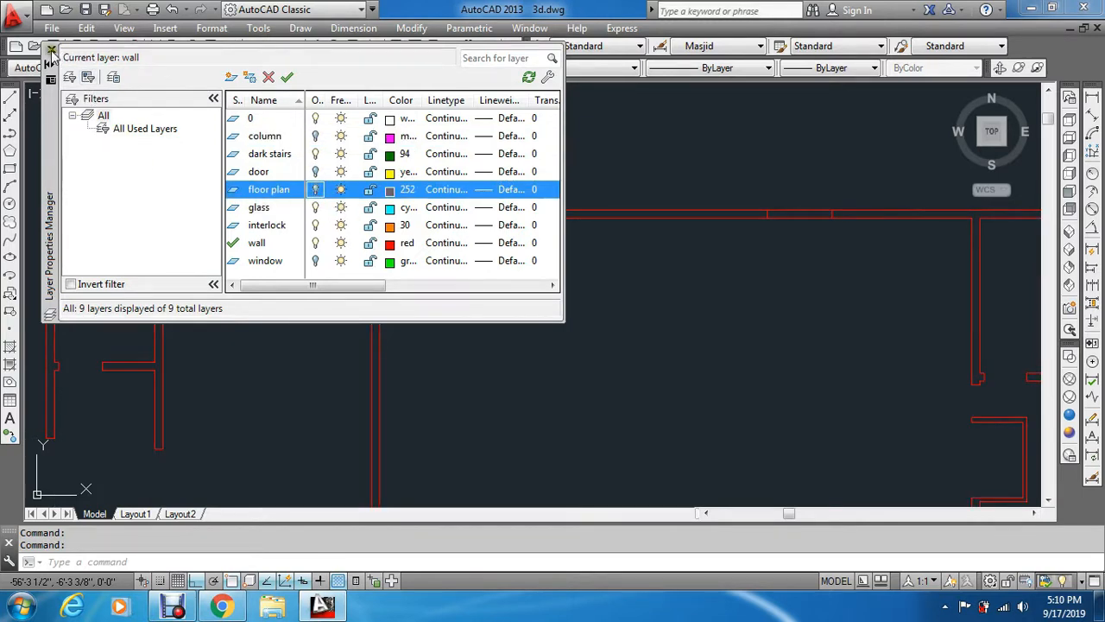
pyautogui.click(315, 208)
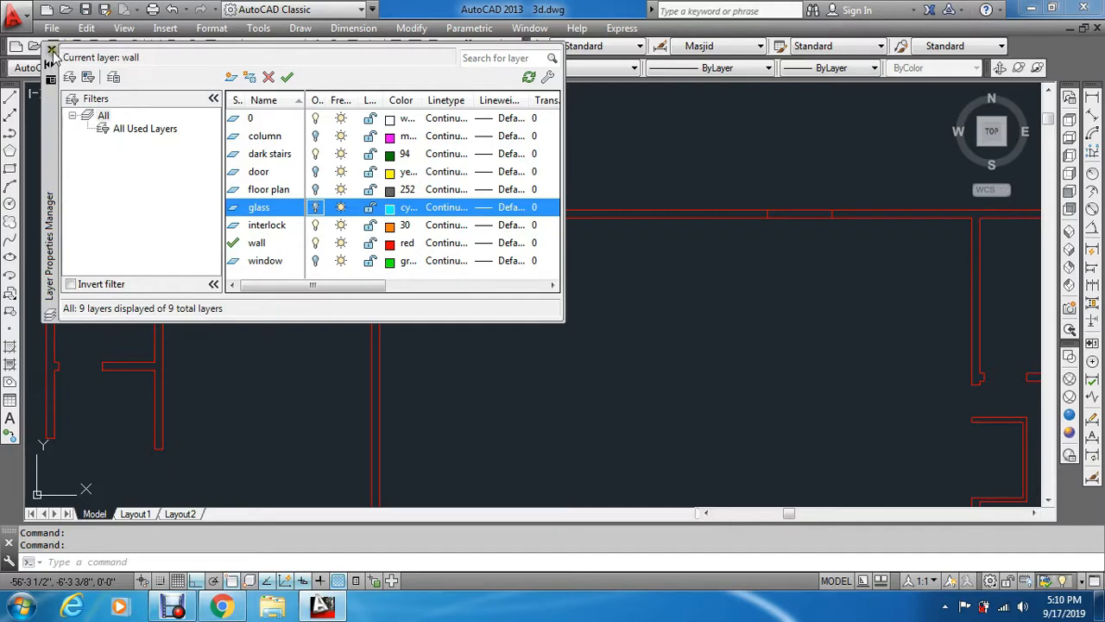
pyautogui.click(52, 49)
# Erase the short end lines at the opening in the upper exterior wall below the upper porch
pyautogui.scroll(-5, 412, 225)
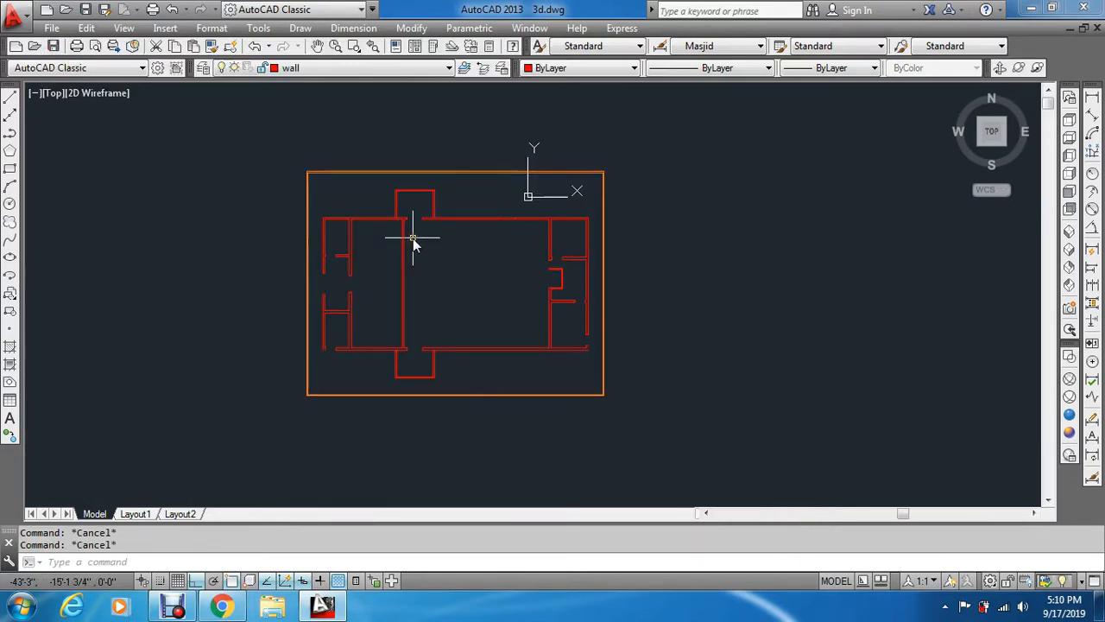
pyautogui.write('e')
pyautogui.press('Return')
pyautogui.scroll(8, 398, 203)
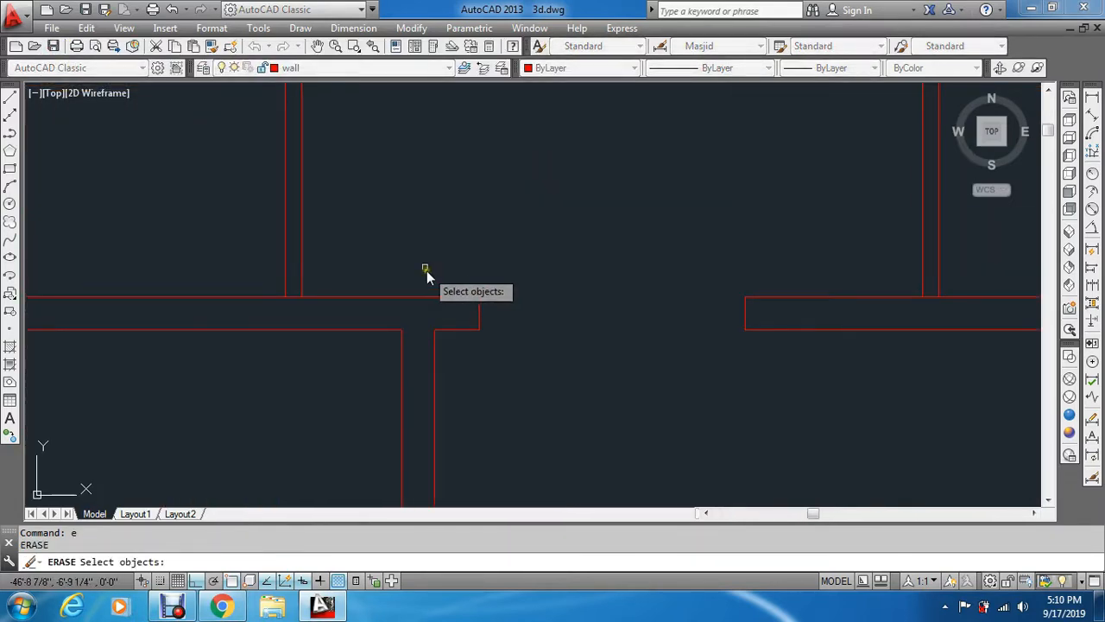
pyautogui.click(407, 254)
pyautogui.click(758, 373)
pyautogui.press('Return')
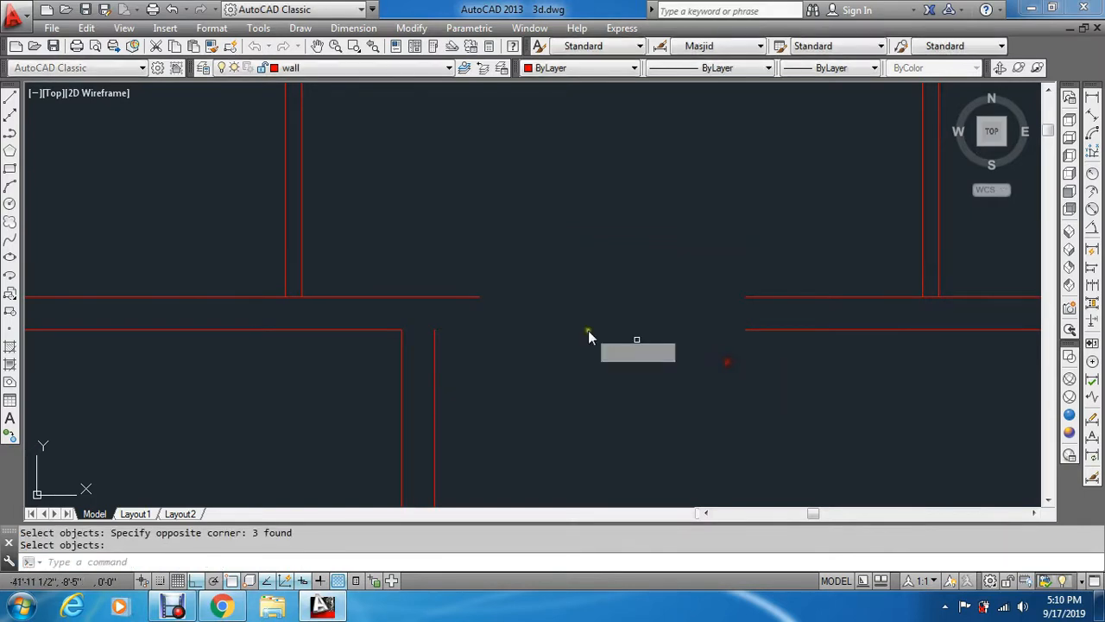
# Erase the broken upper exterior wall lines between the left outer wall and the porch opening
pyautogui.press('Return')
pyautogui.click(363, 345)
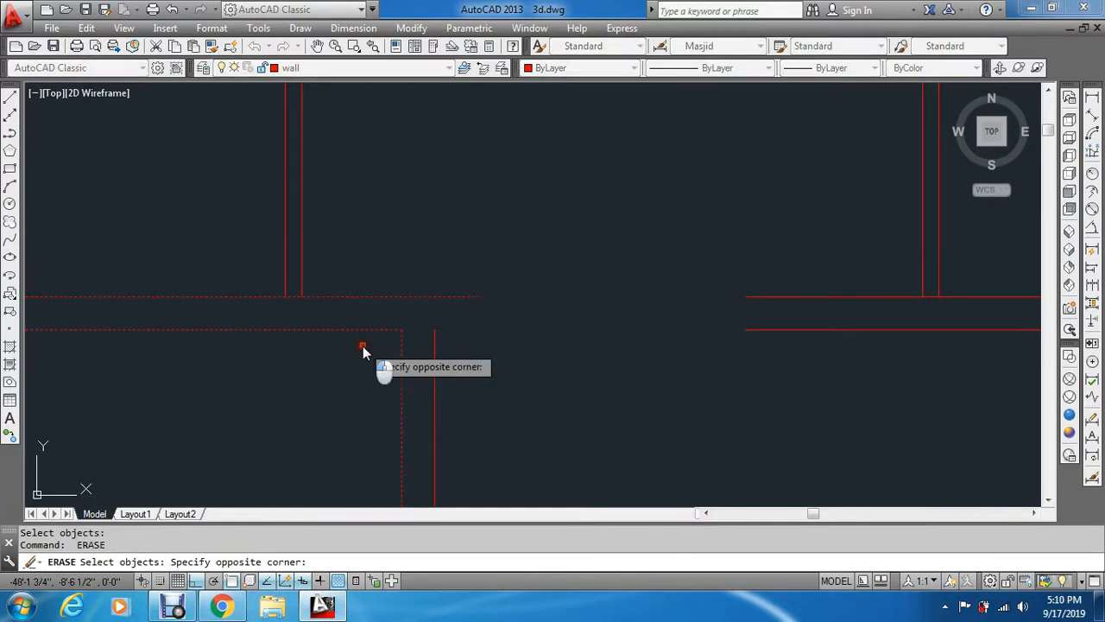
pyautogui.press('Escape')
pyautogui.press('Escape')
pyautogui.write('e')
pyautogui.press('Return')
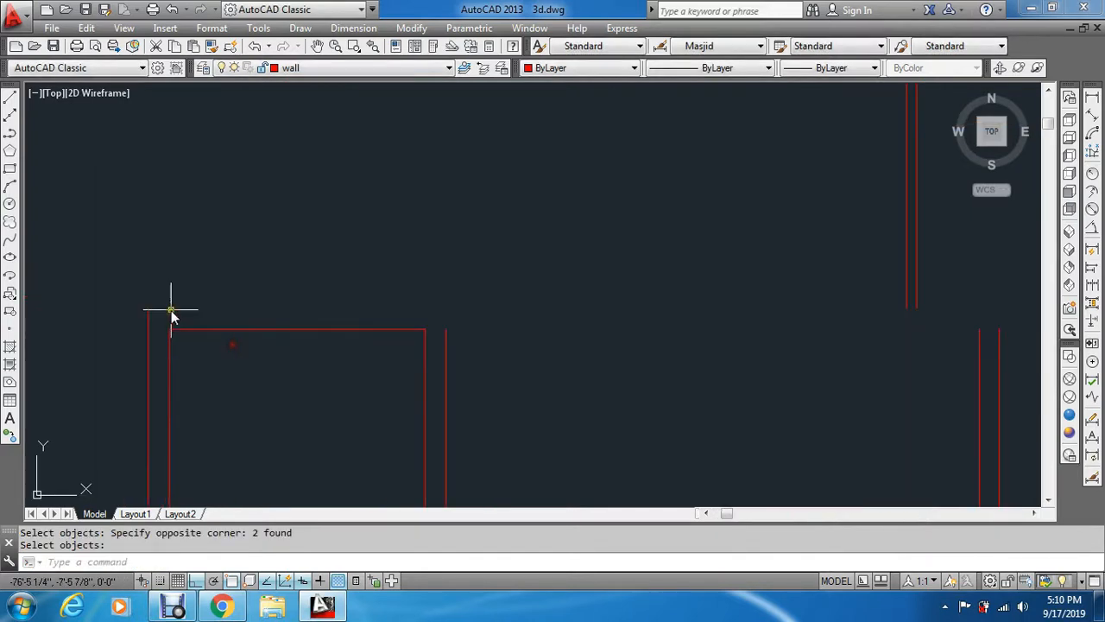
pyautogui.press('Return')
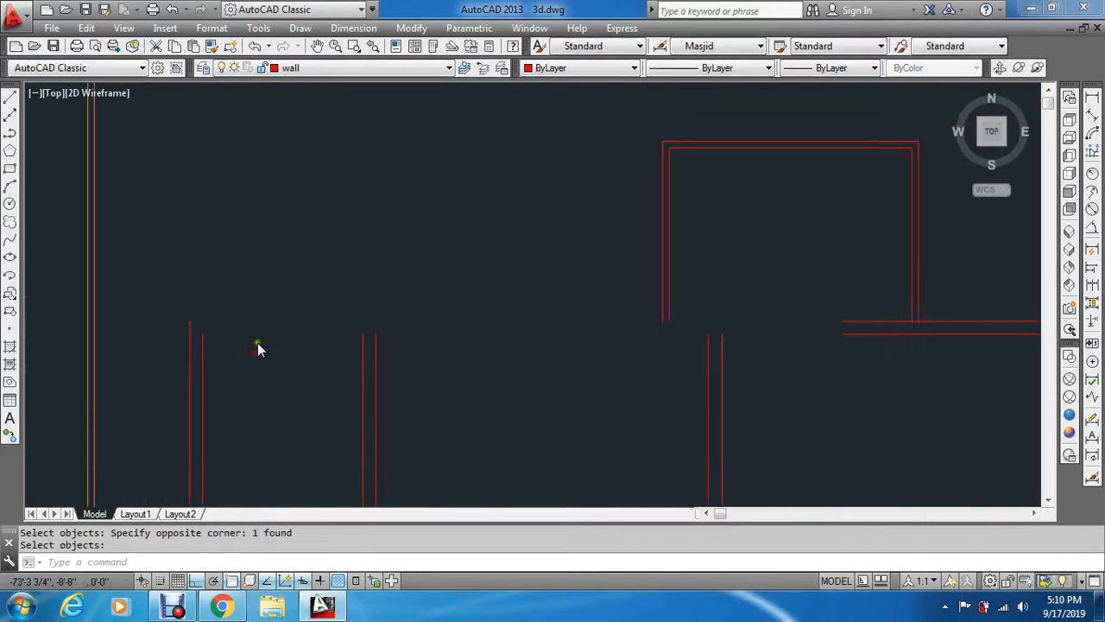
pyautogui.scroll(-5, 257, 343)
pyautogui.press('Escape')
pyautogui.press('Escape')
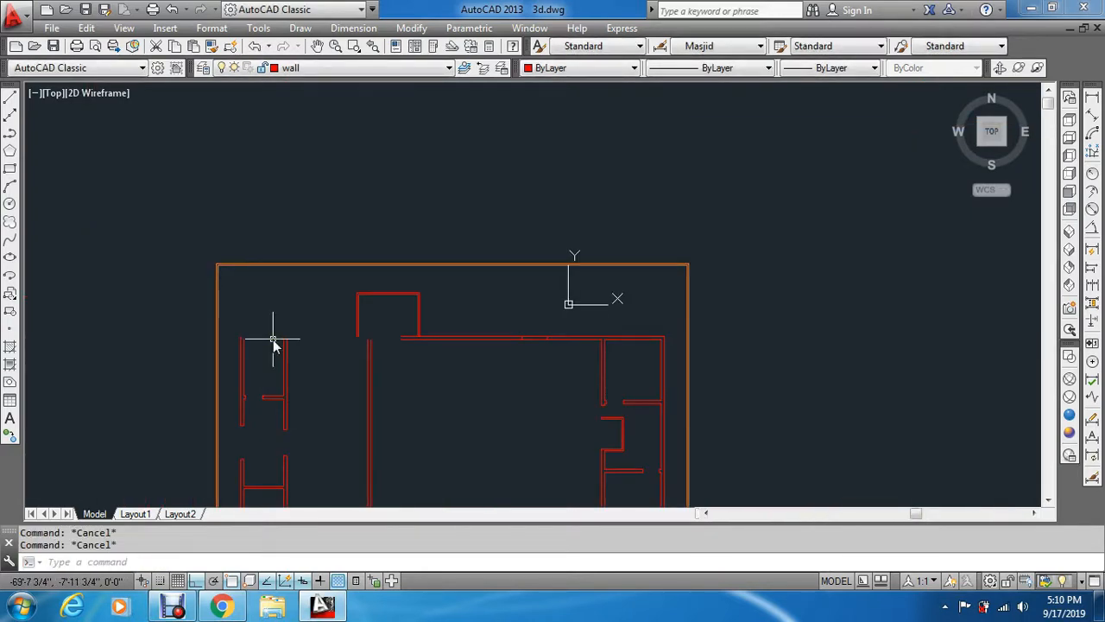
# Extend the two remaining upper exterior wall lines across to the left outer wall's lines
pyautogui.write('ex')
pyautogui.press('Return')
pyautogui.scroll(2, 272, 343)
pyautogui.scroll(2, 256, 342)
pyautogui.click(231, 361)
pyautogui.click(192, 371)
pyautogui.press('Return')
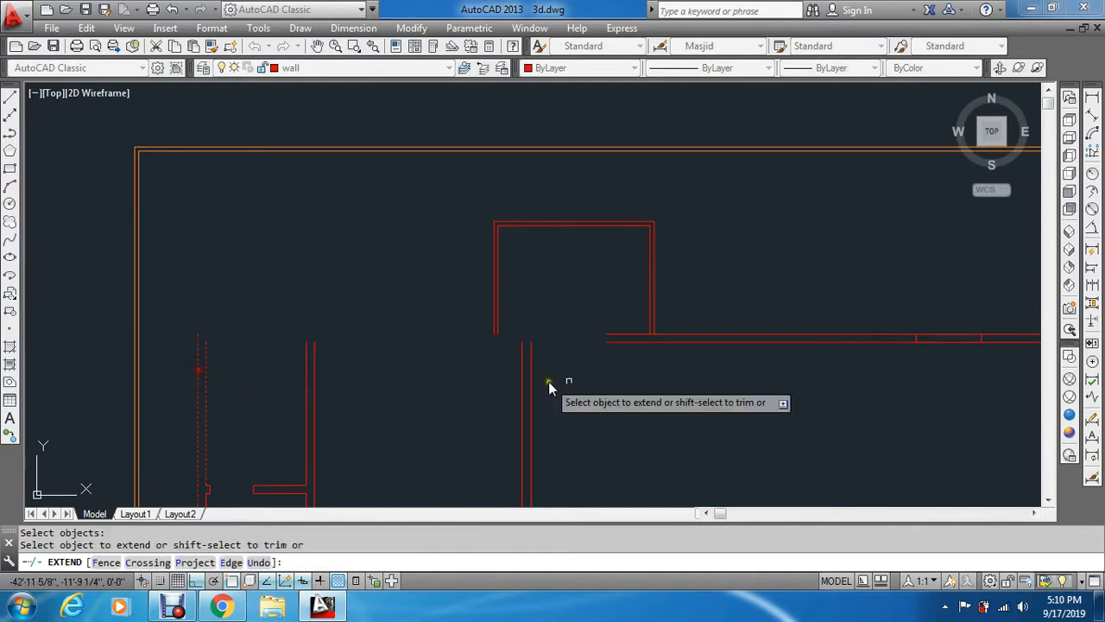
pyautogui.click(733, 325)
pyautogui.click(706, 384)
pyautogui.press('Escape')
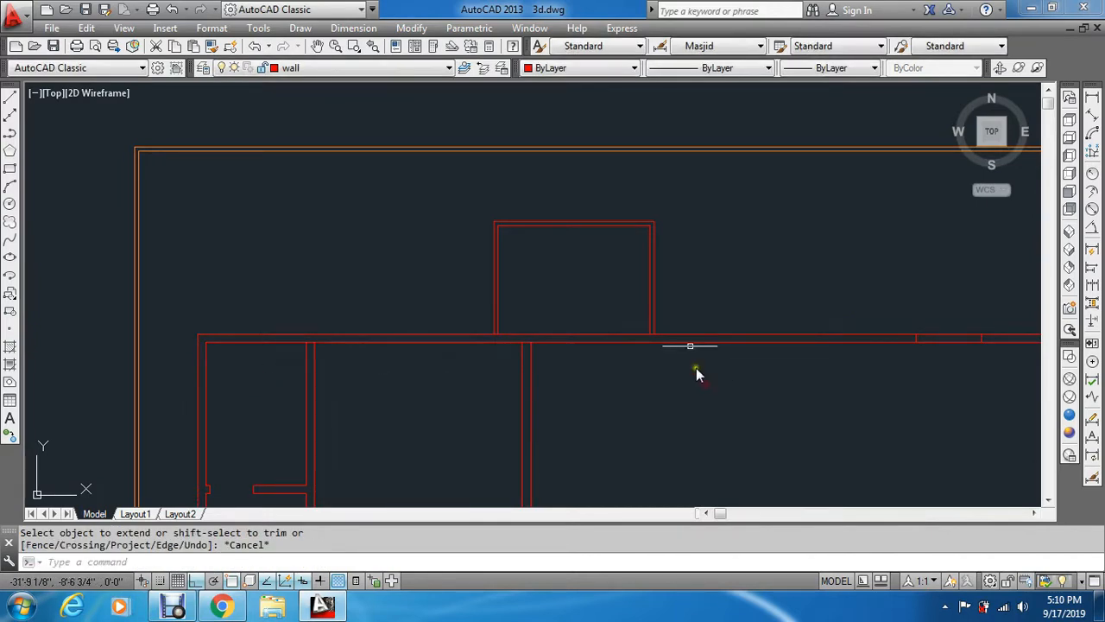
# Erase the two short window jamb lines in the upper exterior wall of the main hall
pyautogui.scroll(2, 696, 369)
pyautogui.write('e')
pyautogui.press('Return')
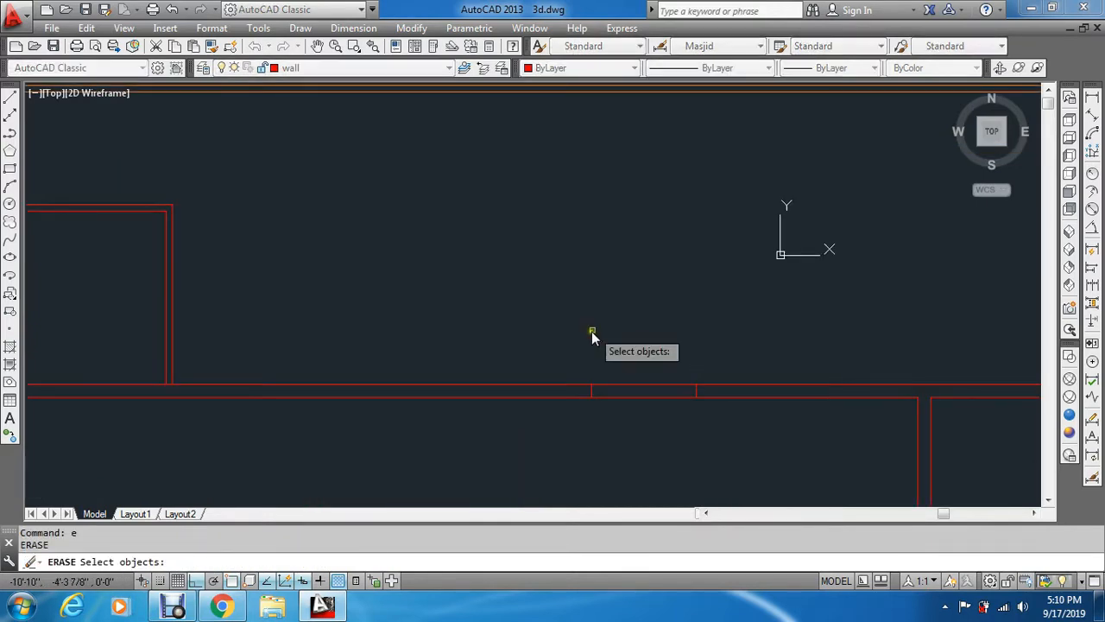
pyautogui.click(589, 338)
pyautogui.click(722, 416)
pyautogui.scroll(-3, 852, 309)
pyautogui.scroll(4, 819, 288)
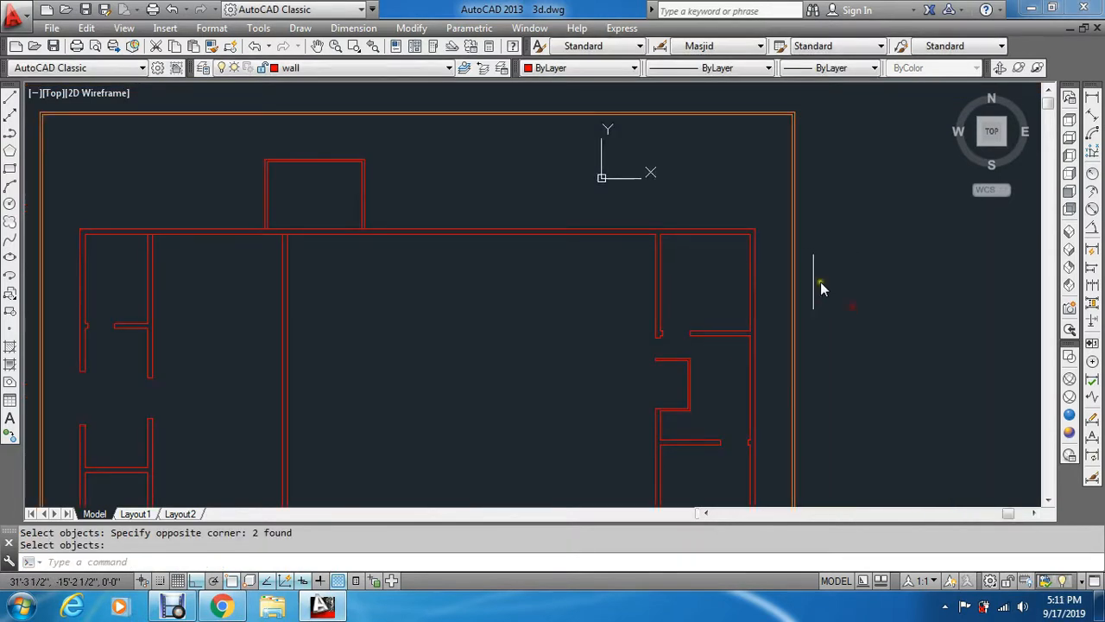
pyautogui.press('Escape')
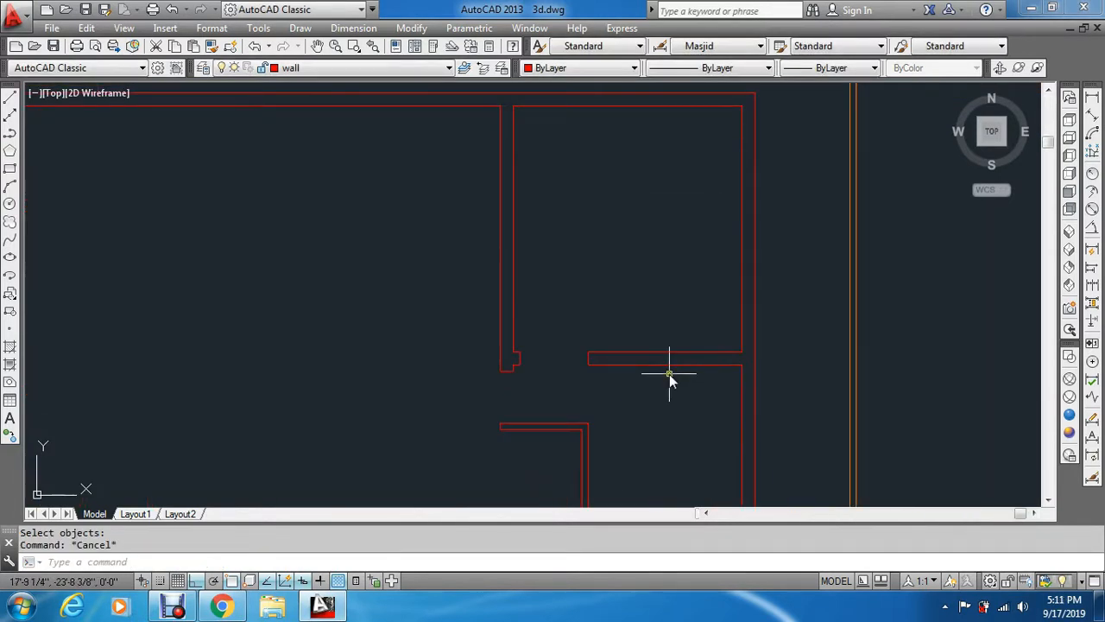
# Erase the door jamb lines between the upper-right room and the niche below it
pyautogui.scroll(3, 669, 374)
pyautogui.write('e')
pyautogui.press('Return')
pyautogui.click(406, 311)
pyautogui.scroll(1, 667, 393)
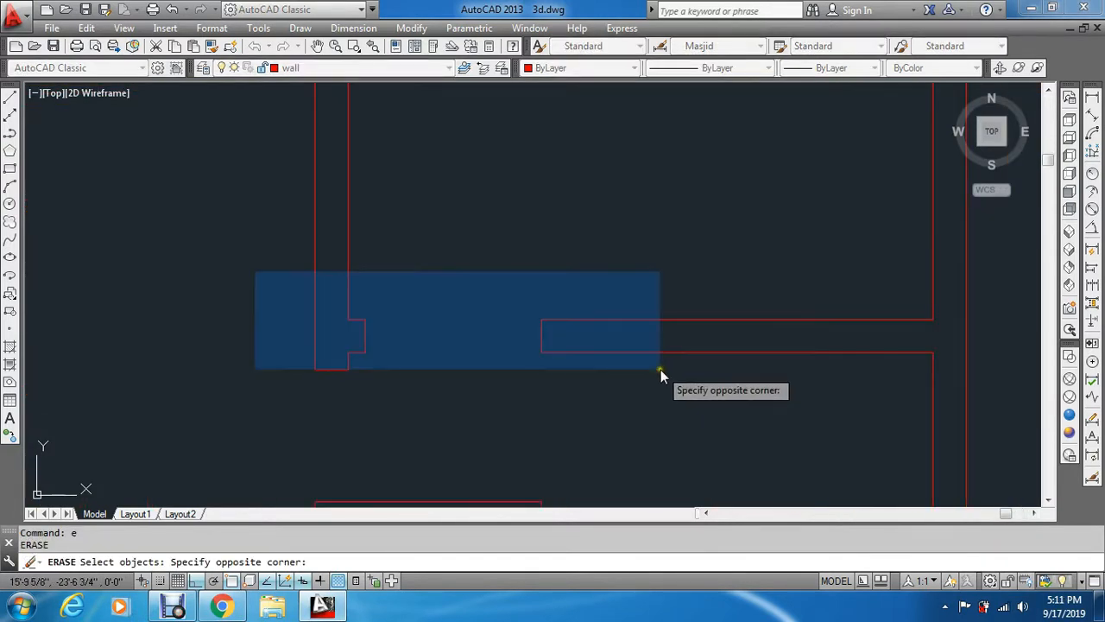
pyautogui.click(660, 370)
pyautogui.scroll(-3, 636, 402)
pyautogui.scroll(1, 523, 338)
pyautogui.press('Escape')
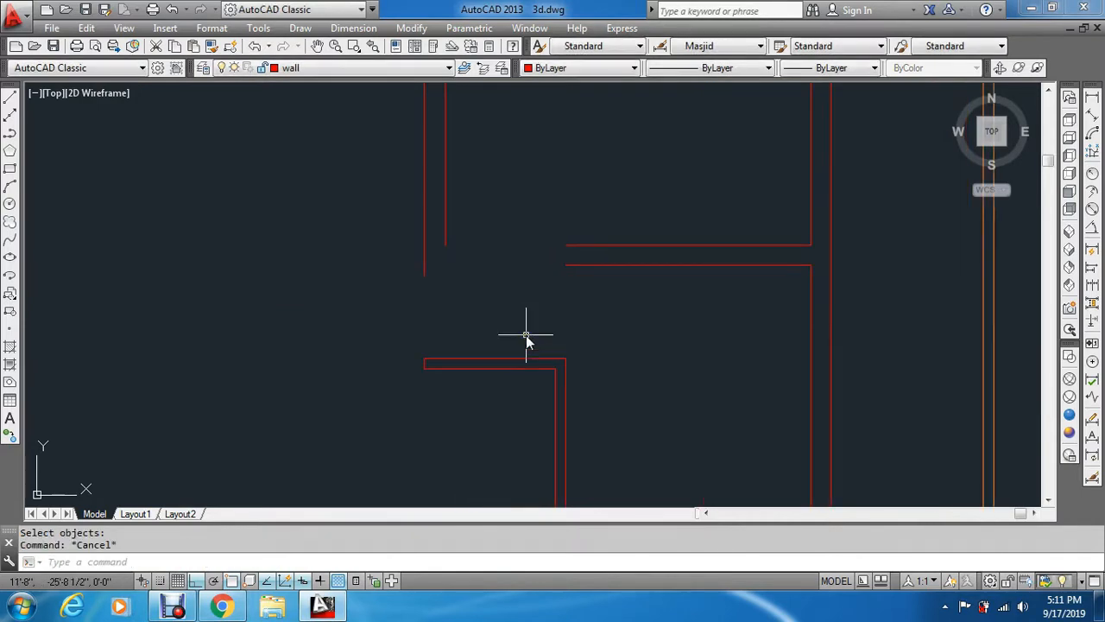
# Extend the vertical wall lines down to the niche and the upper-right room's partition lines across the door opening
pyautogui.write('ex')
pyautogui.press('Return')
pyautogui.press('Return')
pyautogui.click(474, 169)
pyautogui.click(354, 226)
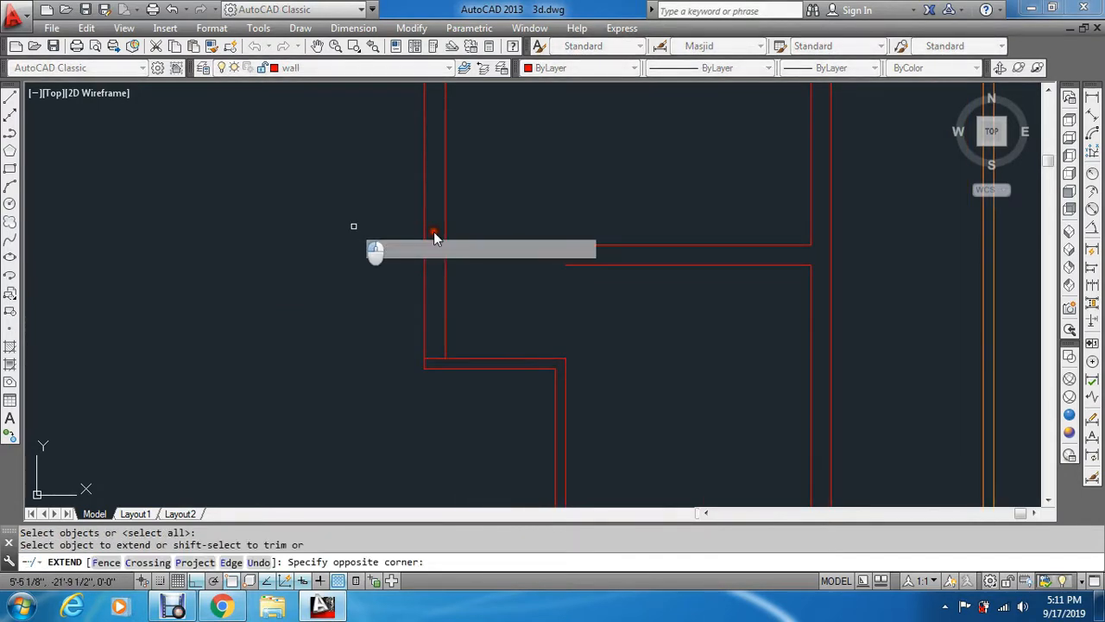
pyautogui.click(679, 268)
pyautogui.scroll(-2, 678, 267)
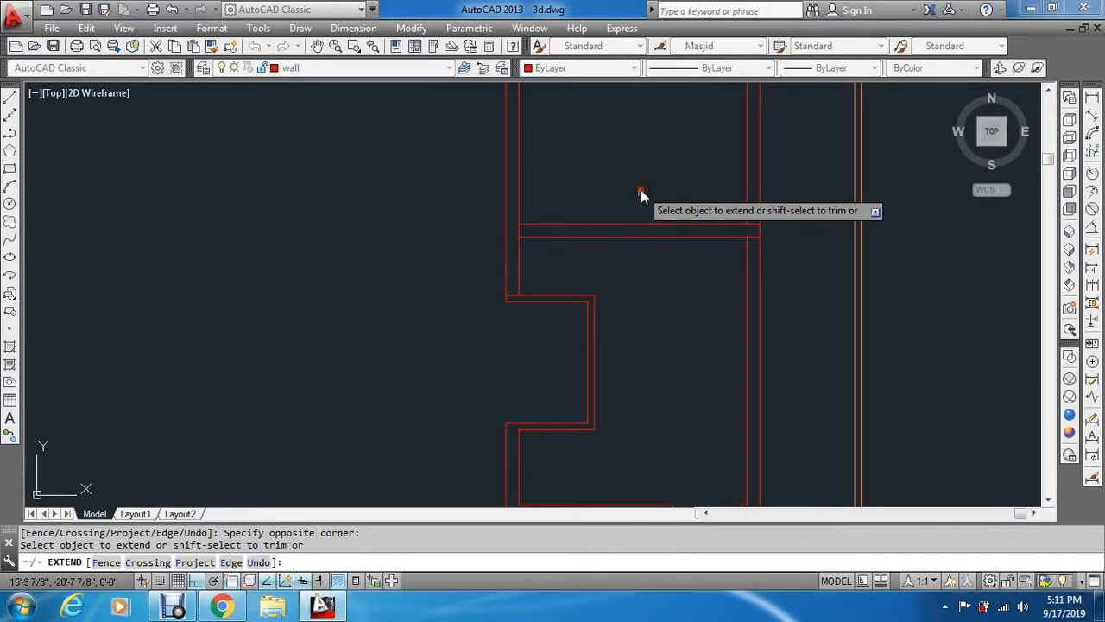
pyautogui.press('Escape')
# Trim the partition line ends that overrun into the right exterior wall's thickness
pyautogui.scroll(3, 716, 216)
pyautogui.write('tr')
pyautogui.press('Return')
pyautogui.press('Return')
pyautogui.scroll(2, 841, 181)
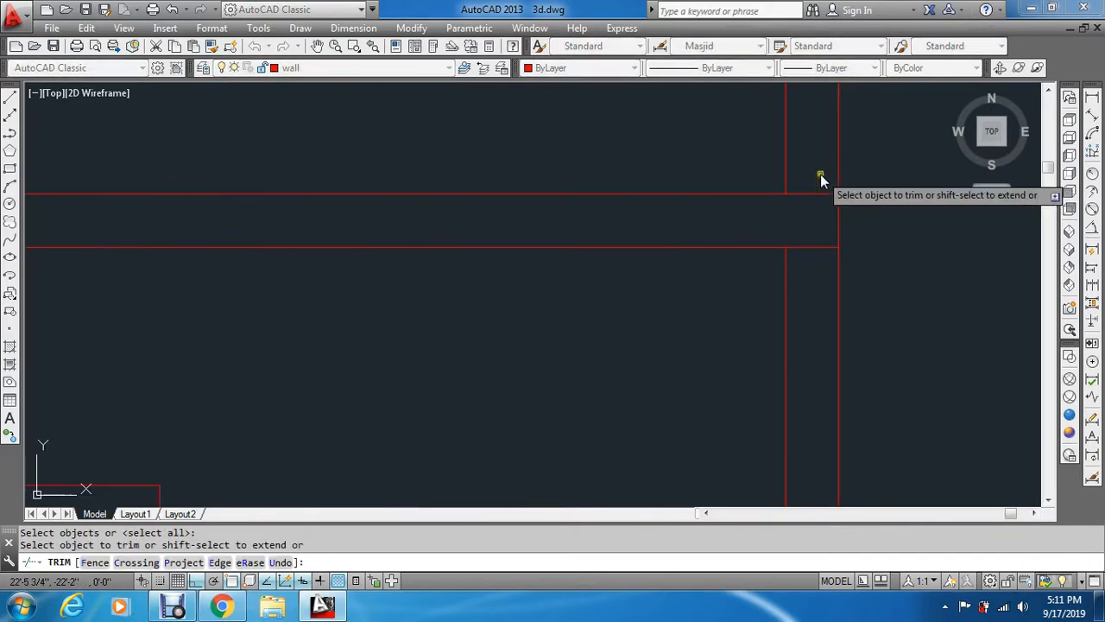
pyautogui.click(820, 178)
pyautogui.click(803, 274)
pyautogui.press('Escape')
# Erase the door jamb lines in the partition between the two rooms beside and below the niche
pyautogui.scroll(-5, 804, 236)
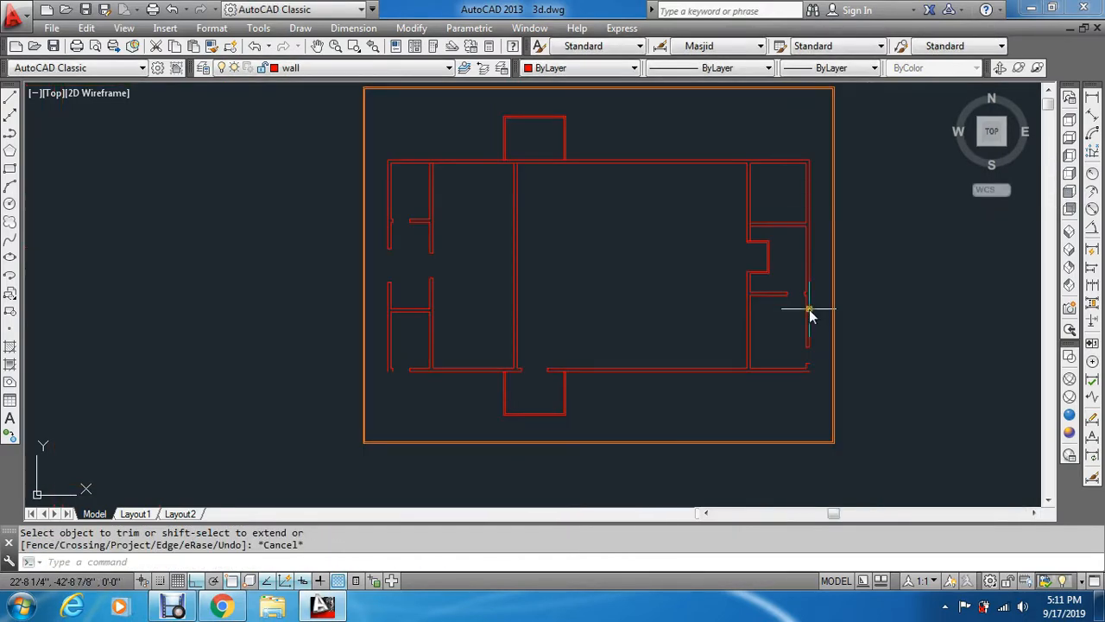
pyautogui.scroll(4, 809, 314)
pyautogui.press('Escape')
pyautogui.press('Escape')
pyautogui.write('e')
pyautogui.press('Return')
pyautogui.scroll(2, 717, 215)
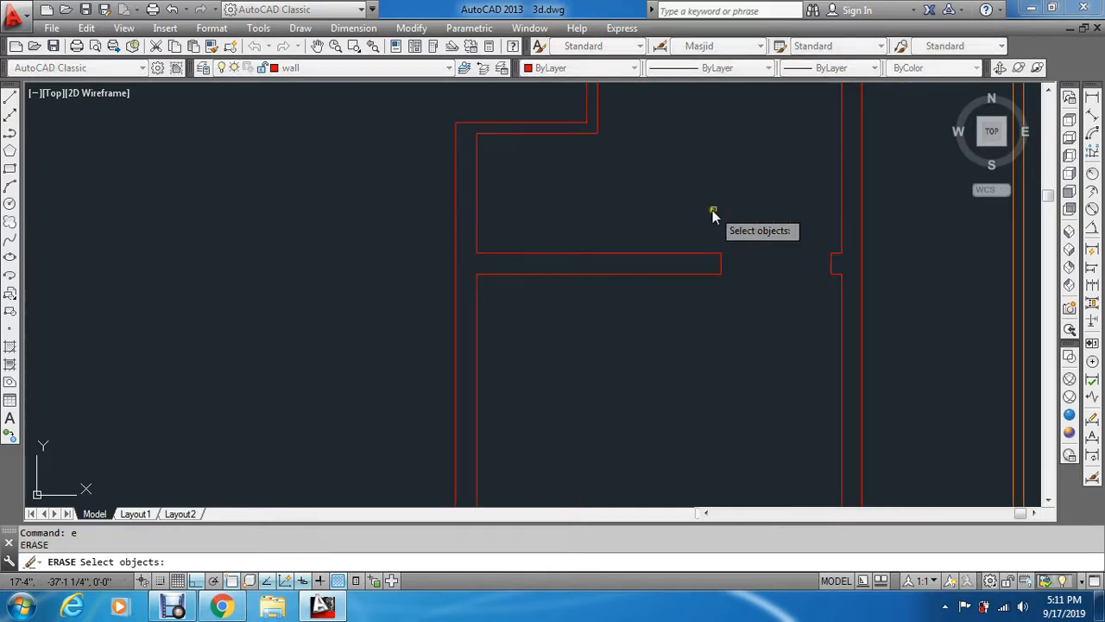
pyautogui.click(681, 216)
pyautogui.press('Escape')
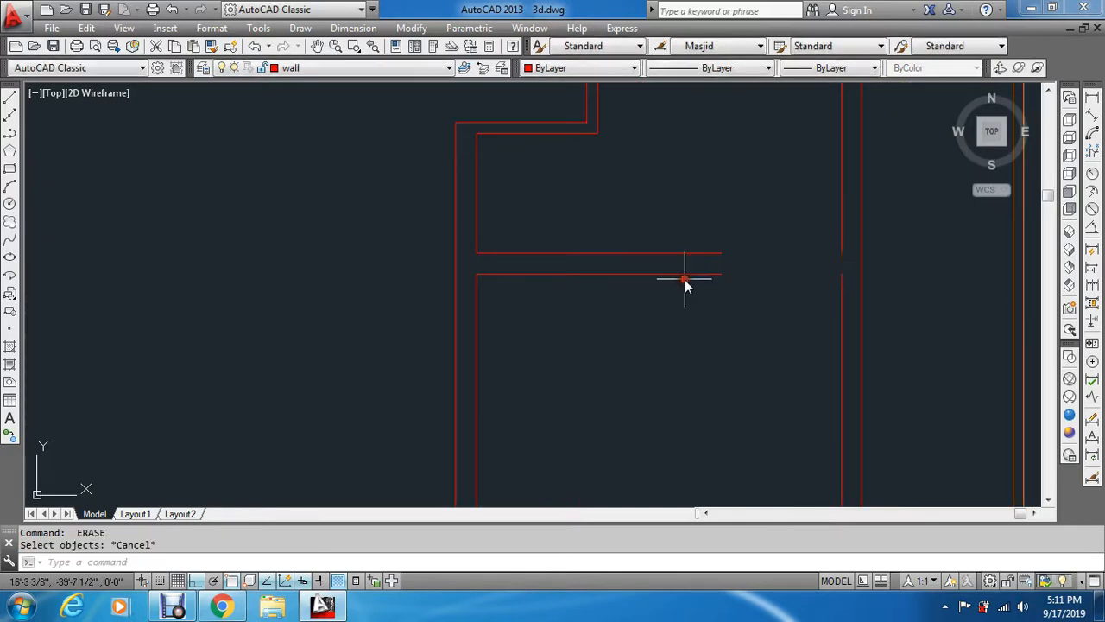
pyautogui.scroll(-2, 730, 270)
pyautogui.press('Escape')
pyautogui.scroll(-2, 773, 287)
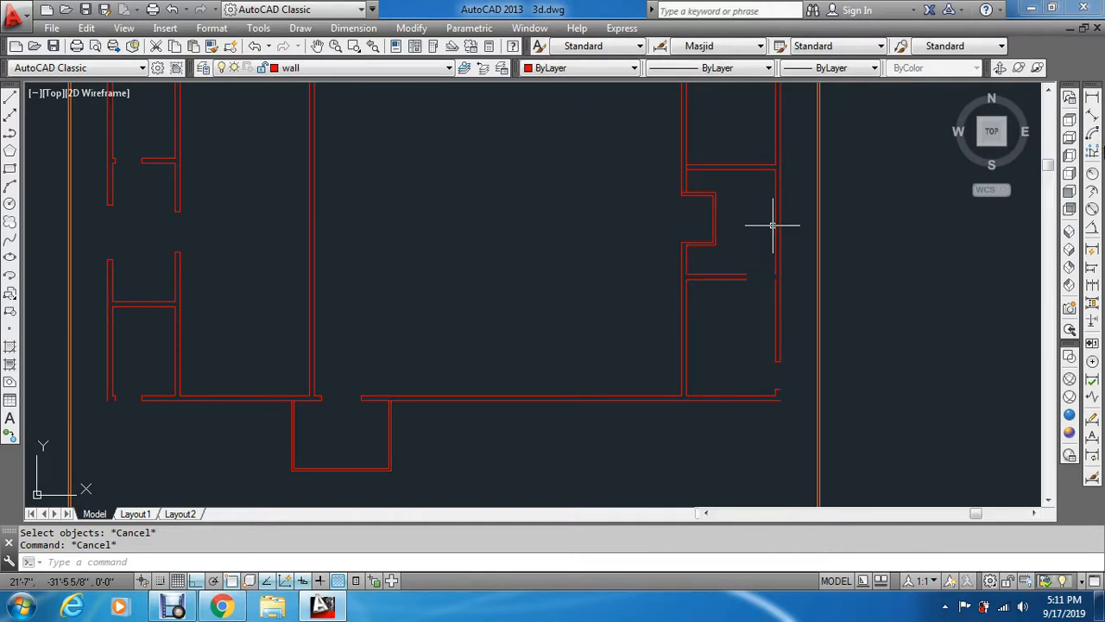
# Erase the broken inner lines and door jambs of the right exterior wall beside the two lower rooms
pyautogui.write('e')
pyautogui.press('Return')
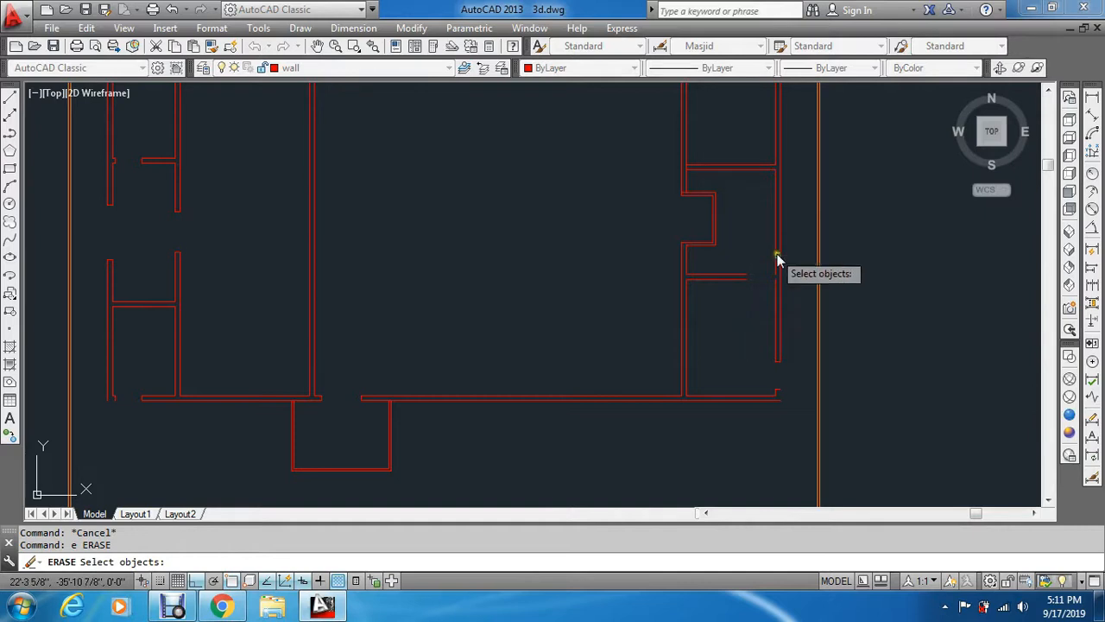
pyautogui.click(748, 129)
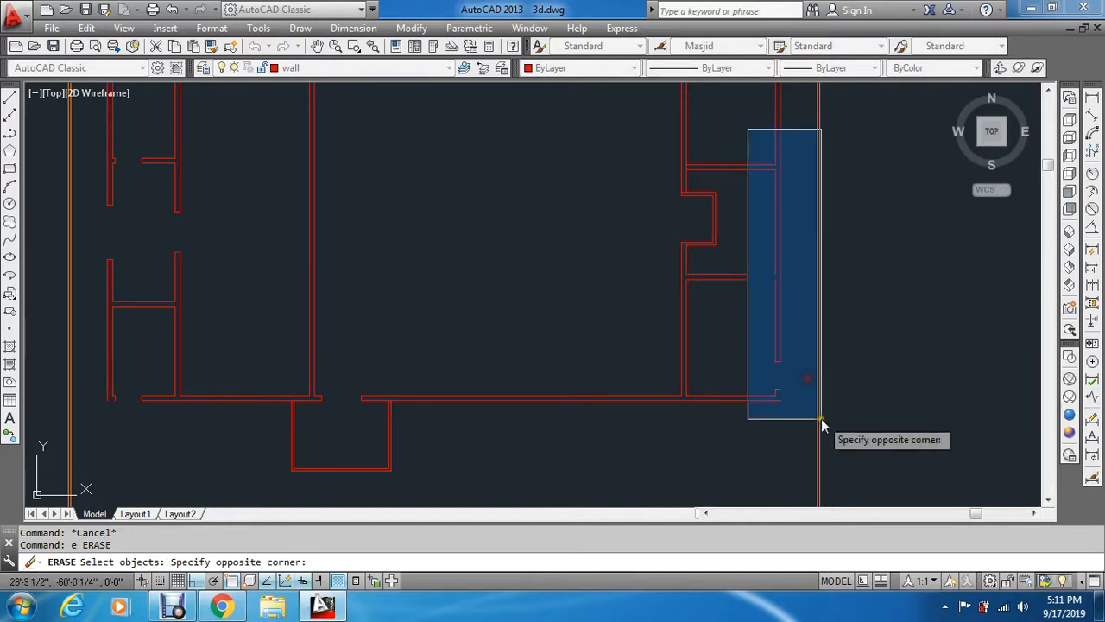
pyautogui.click(795, 423)
pyautogui.press('Escape')
pyautogui.press('Escape')
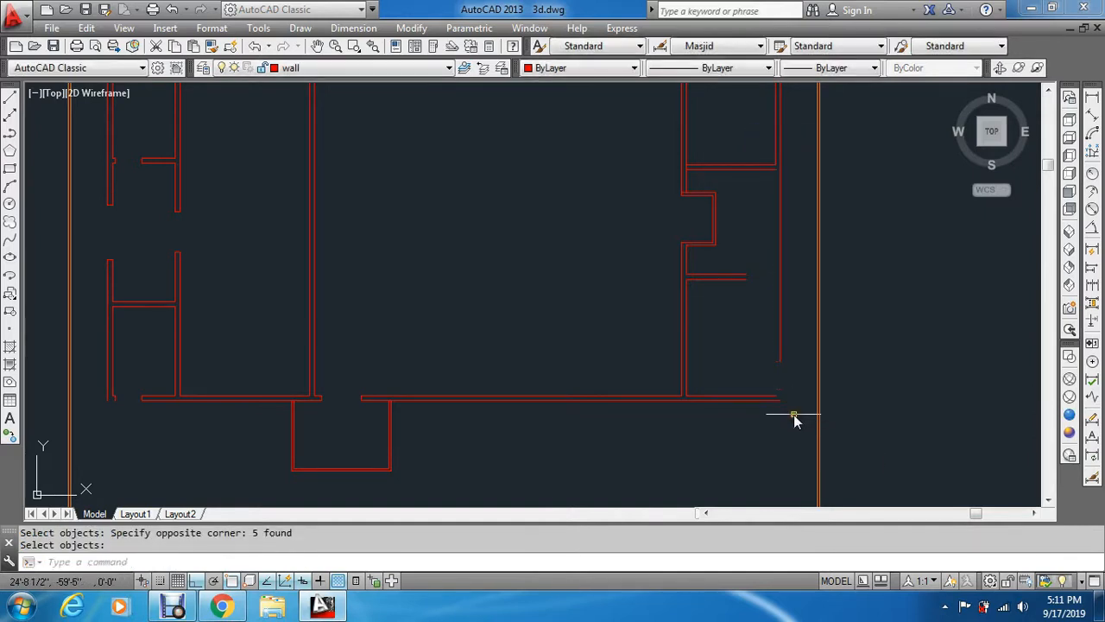
# Erase the leftover fragment at the plan's lower-right corner and extend both right exterior wall lines down to the bottom wall
pyautogui.write('o')
pyautogui.press('Return')
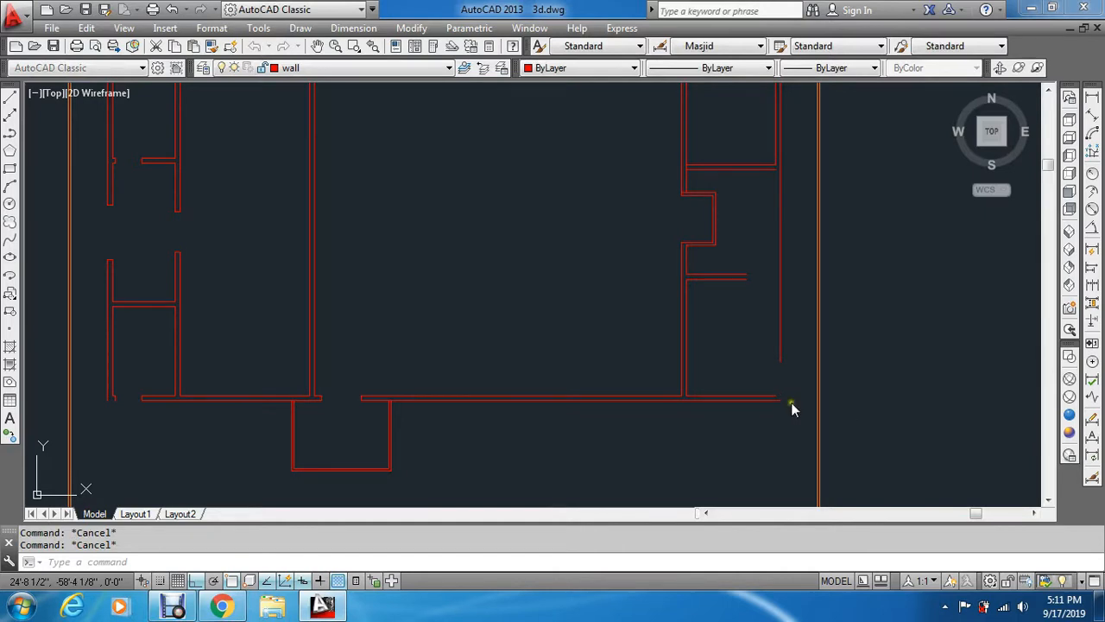
pyautogui.press('Escape')
pyautogui.write('4')
pyautogui.press('Return')
pyautogui.click(786, 387)
pyautogui.click(737, 426)
pyautogui.press('Return')
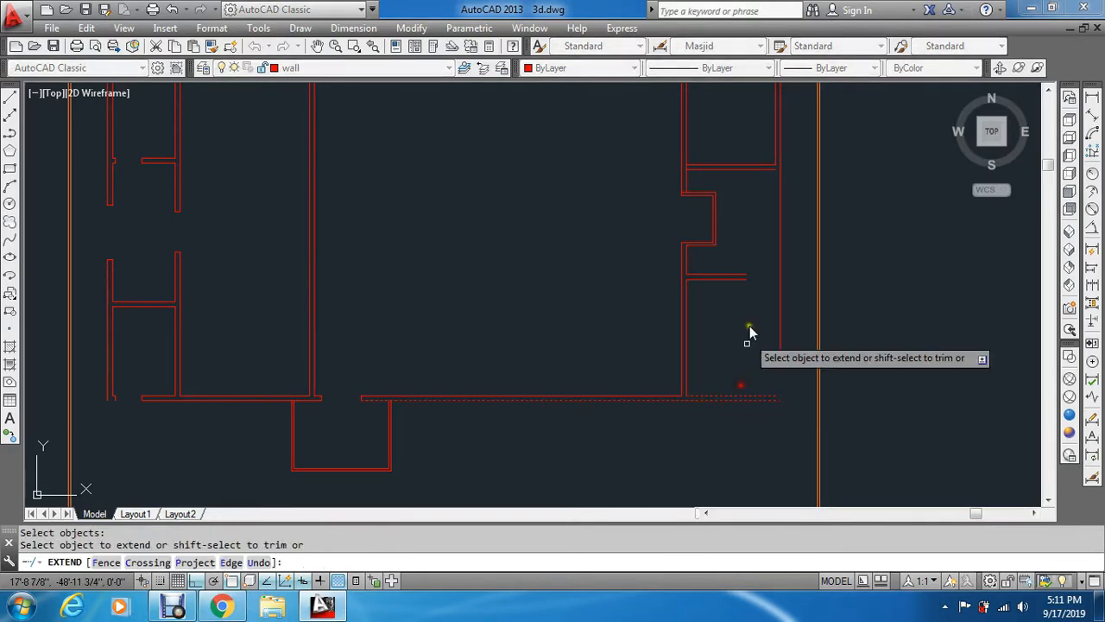
pyautogui.click(778, 186)
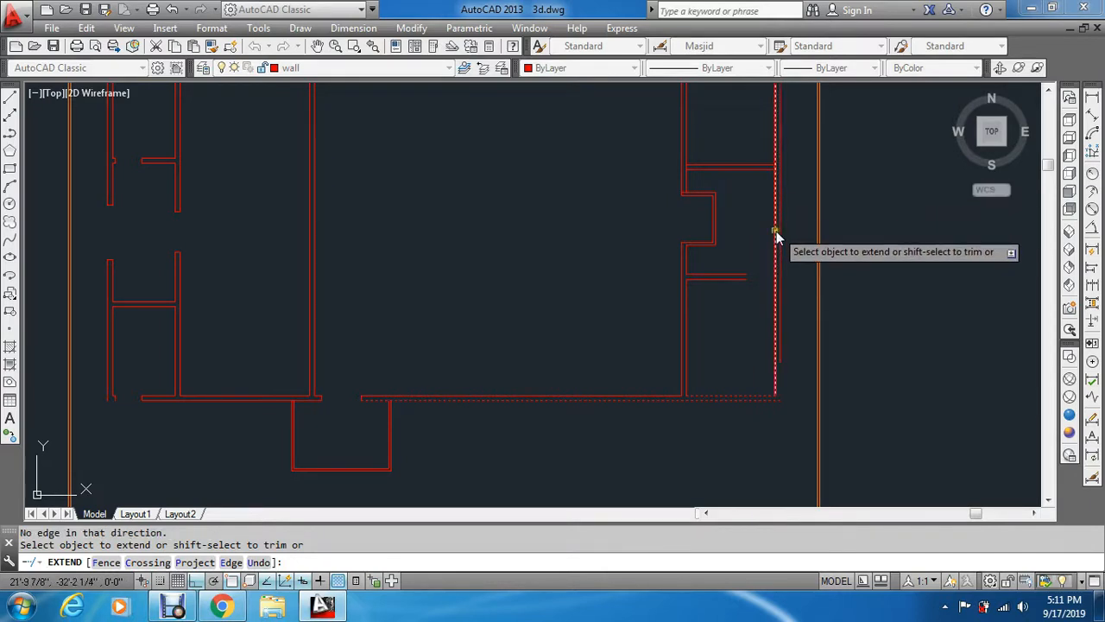
pyautogui.click(780, 288)
pyautogui.press('Escape')
pyautogui.press('Escape')
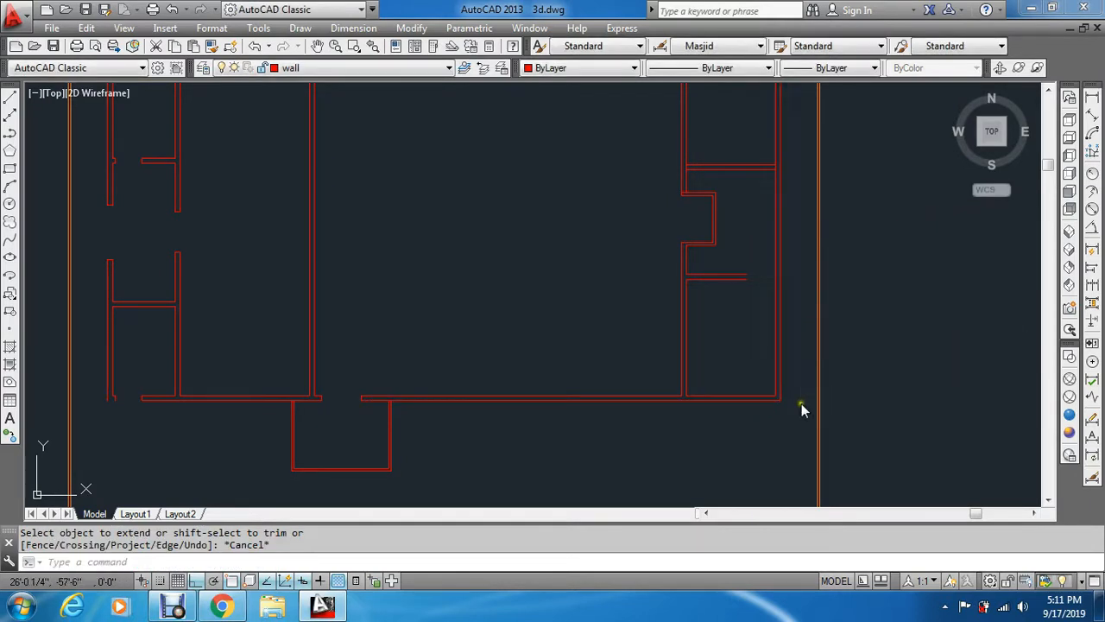
# Extend the two partition lines below the niche to the right exterior wall
pyautogui.scroll(-2, 799, 408)
pyautogui.press('Escape')
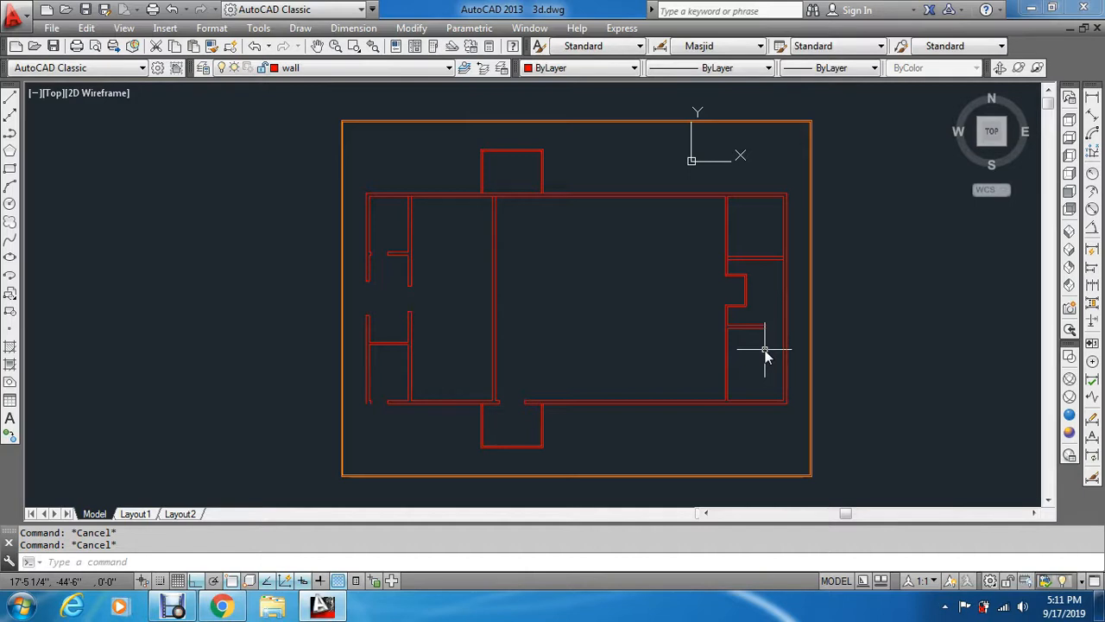
pyautogui.press('Return')
pyautogui.press('Return')
pyautogui.click(765, 335)
pyautogui.click(751, 348)
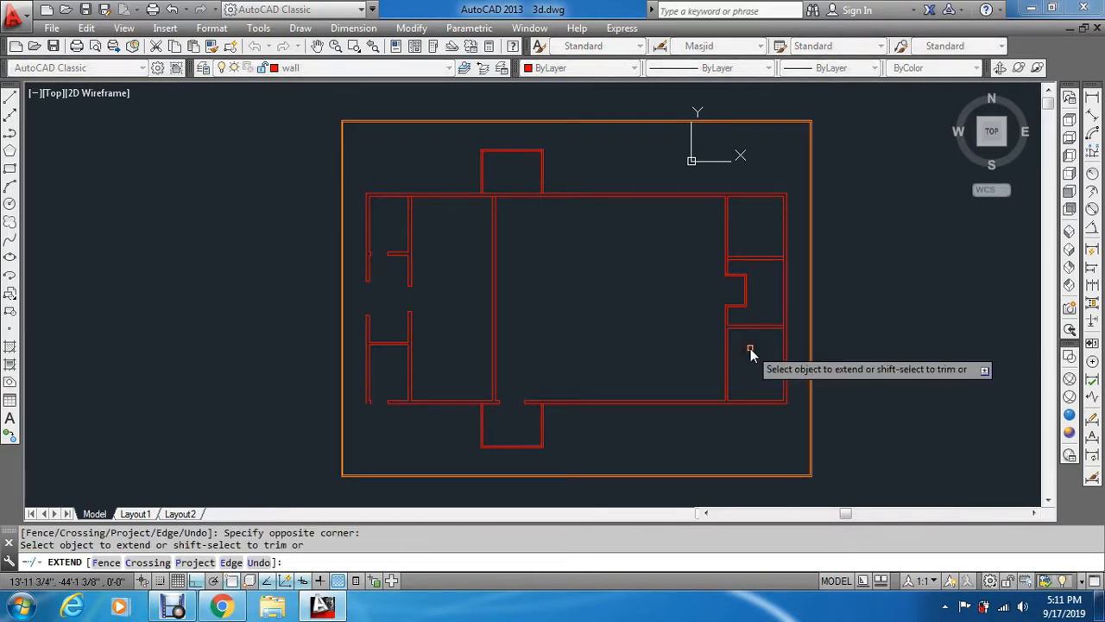
pyautogui.scroll(4, 767, 287)
pyautogui.scroll(-4, 713, 341)
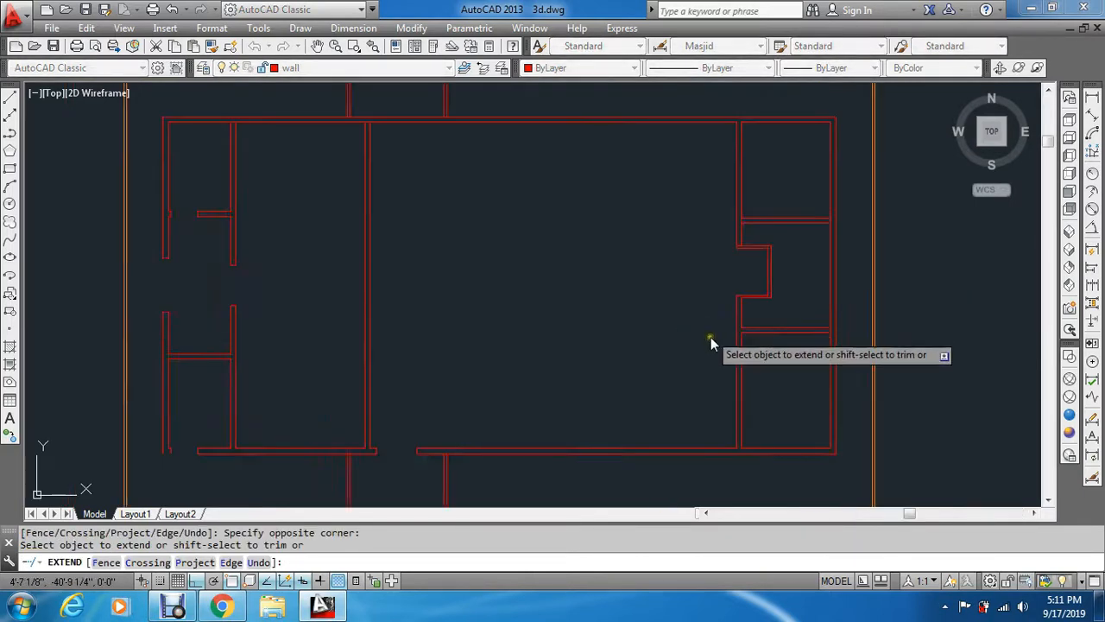
pyautogui.scroll(4, 726, 369)
pyautogui.press('Escape')
pyautogui.press('Escape')
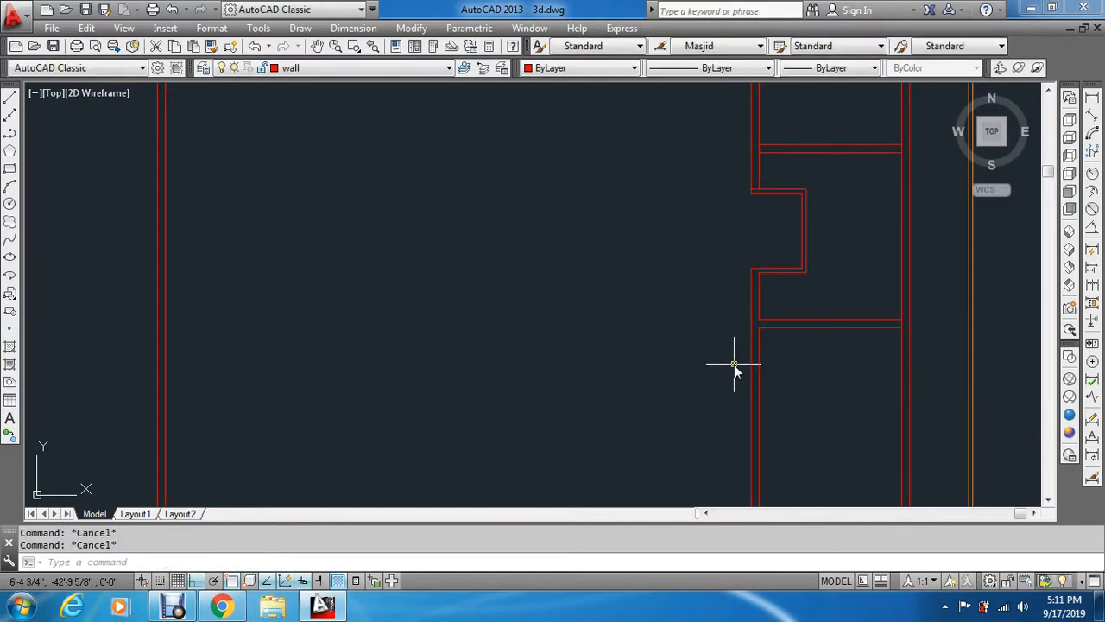
# Erase the short wall line between the niche's lower edge and the partition below it
pyautogui.scroll(4, 748, 320)
pyautogui.write('e')
pyautogui.press('Return')
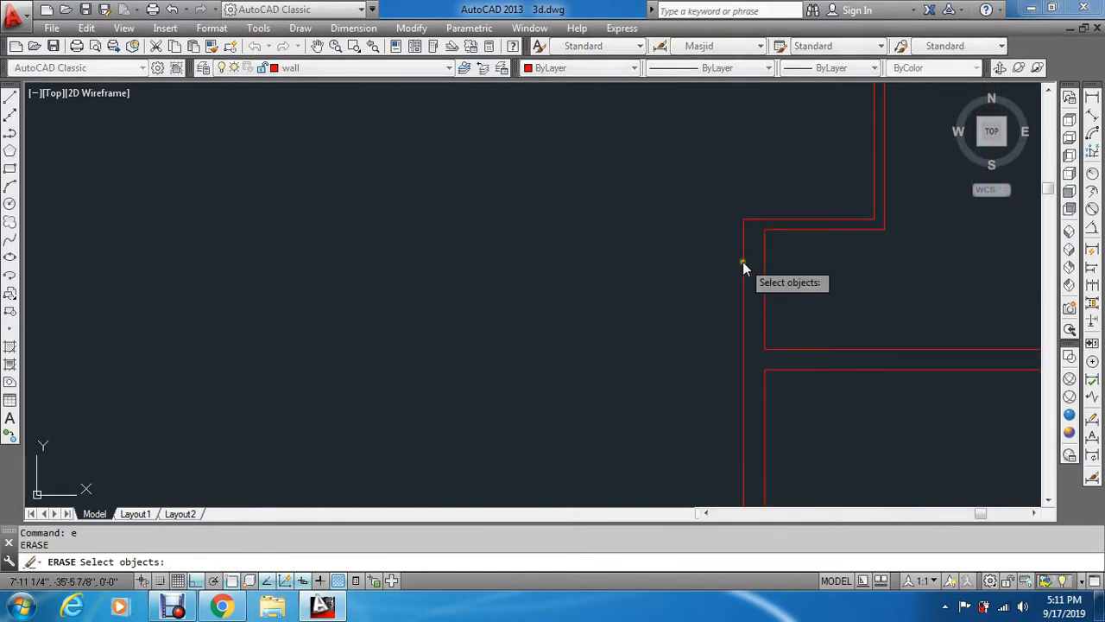
pyautogui.click(707, 181)
pyautogui.click(823, 407)
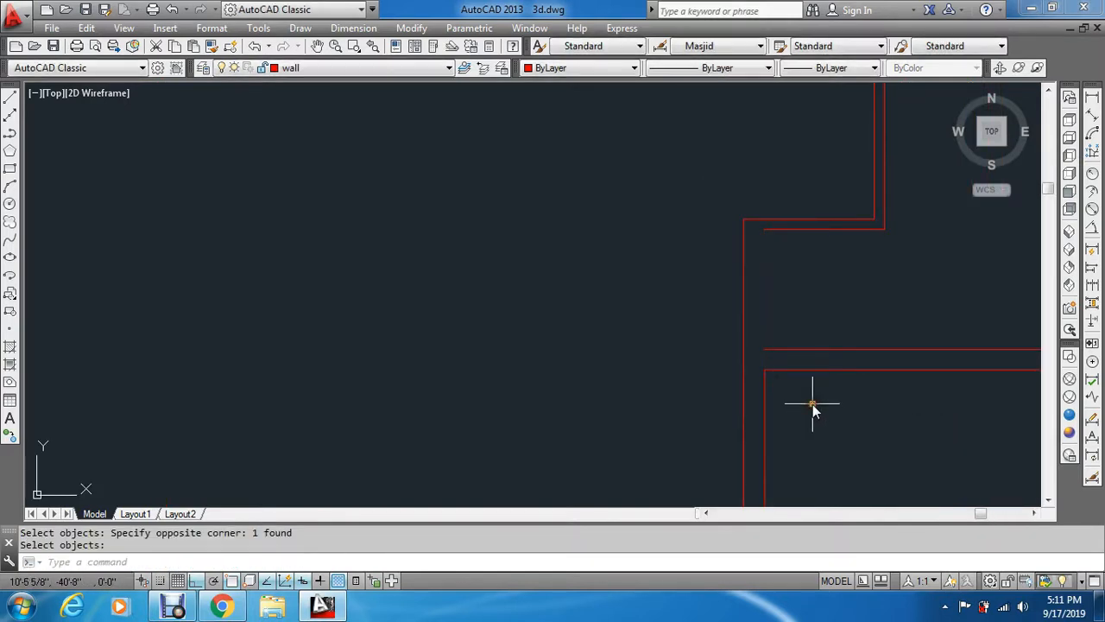
pyautogui.press('Escape')
# Extend the lower-right room's inner wall line up across the partition to the niche
pyautogui.write('ex')
pyautogui.press('Return')
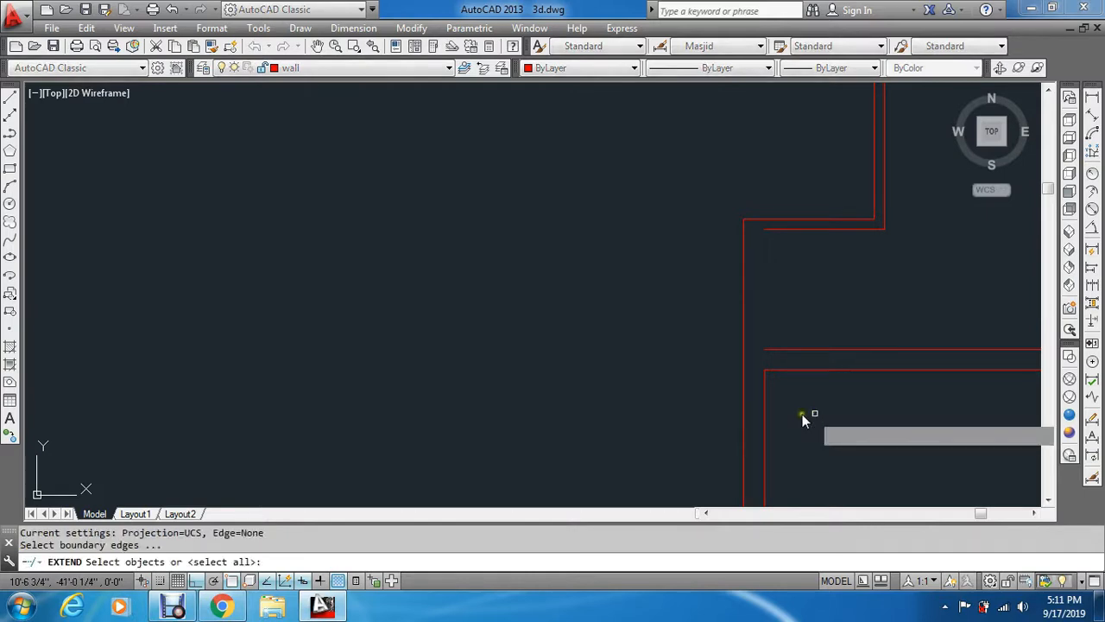
pyautogui.press('Return')
pyautogui.click(792, 407)
pyautogui.click(746, 417)
pyautogui.click(771, 393)
pyautogui.click(751, 409)
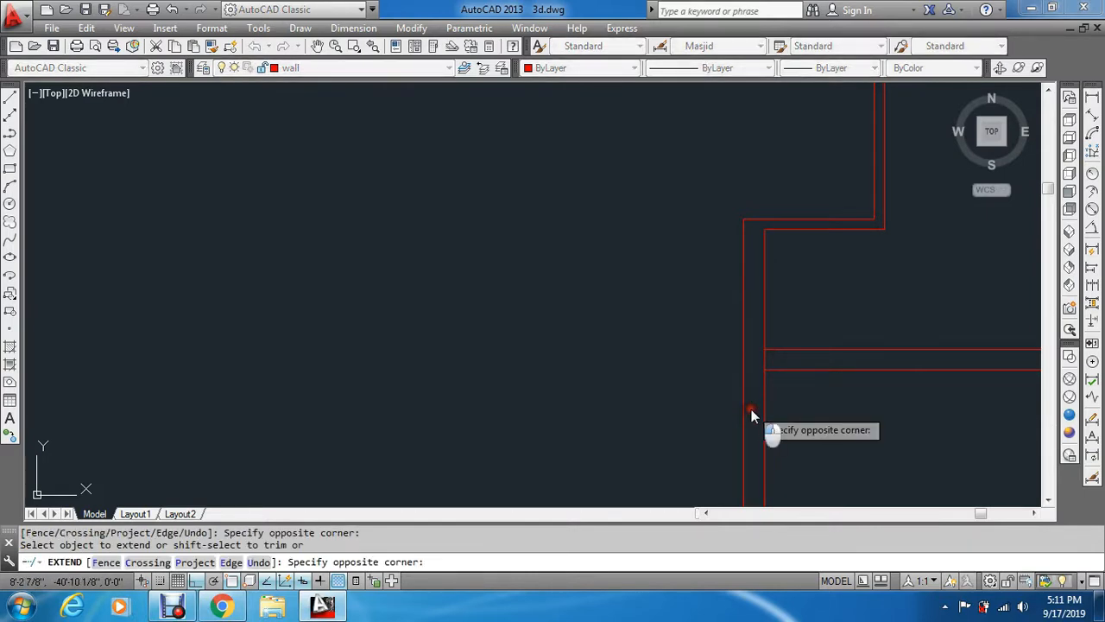
pyautogui.press('Escape')
# Erase the inner top wall line of the upper-right room
pyautogui.scroll(-5, 805, 283)
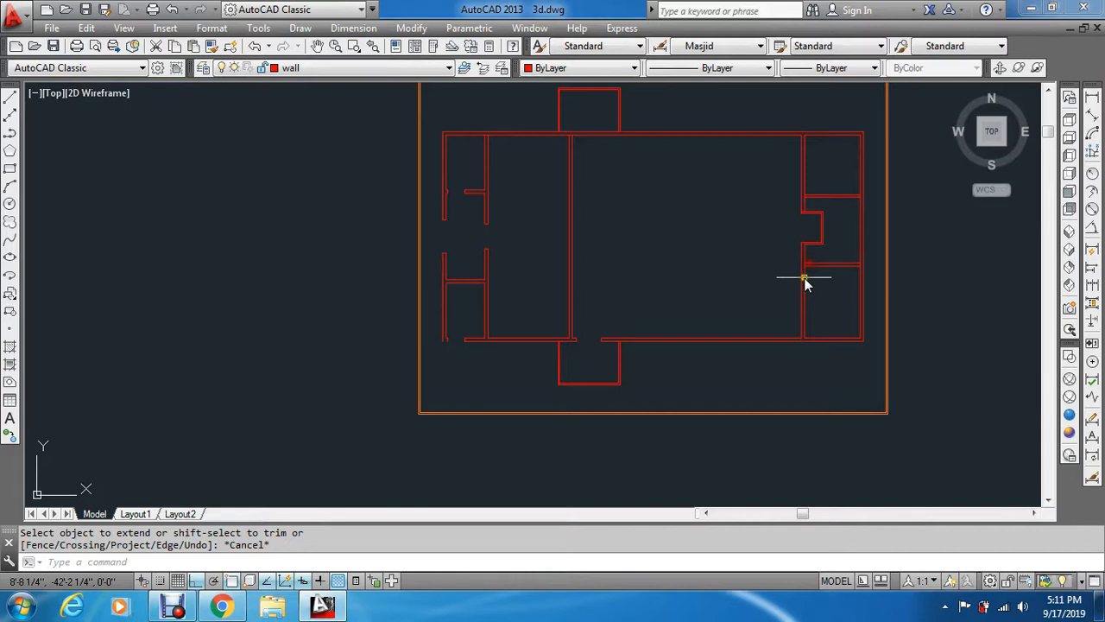
pyautogui.scroll(5, 805, 283)
pyautogui.press('Escape')
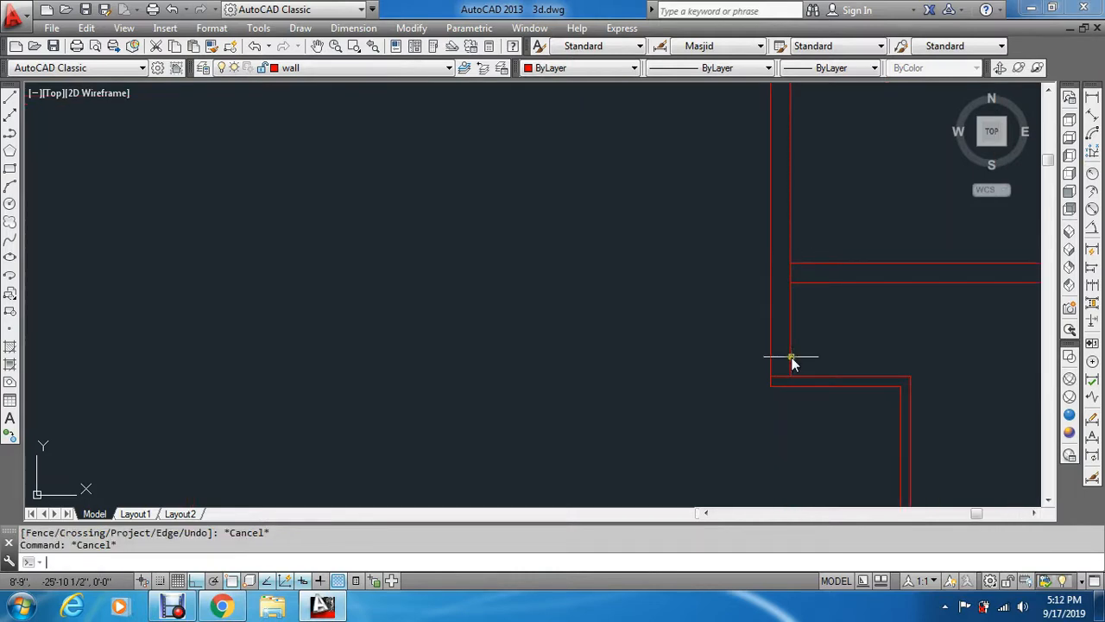
pyautogui.press('Escape')
pyautogui.scroll(-3, 792, 411)
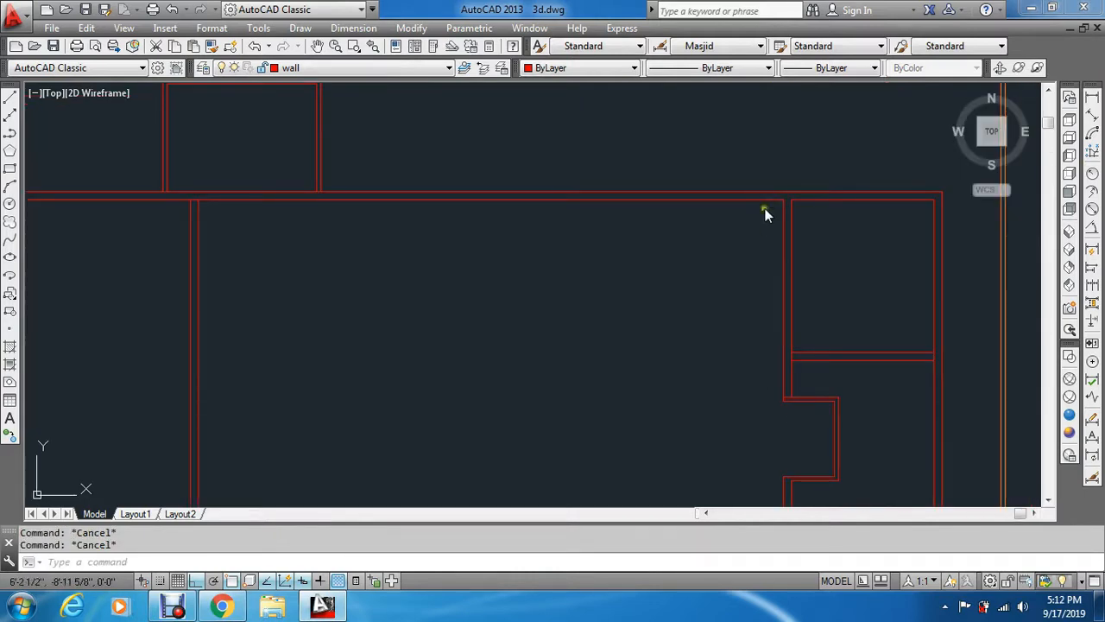
pyautogui.write('e')
pyautogui.press('Return')
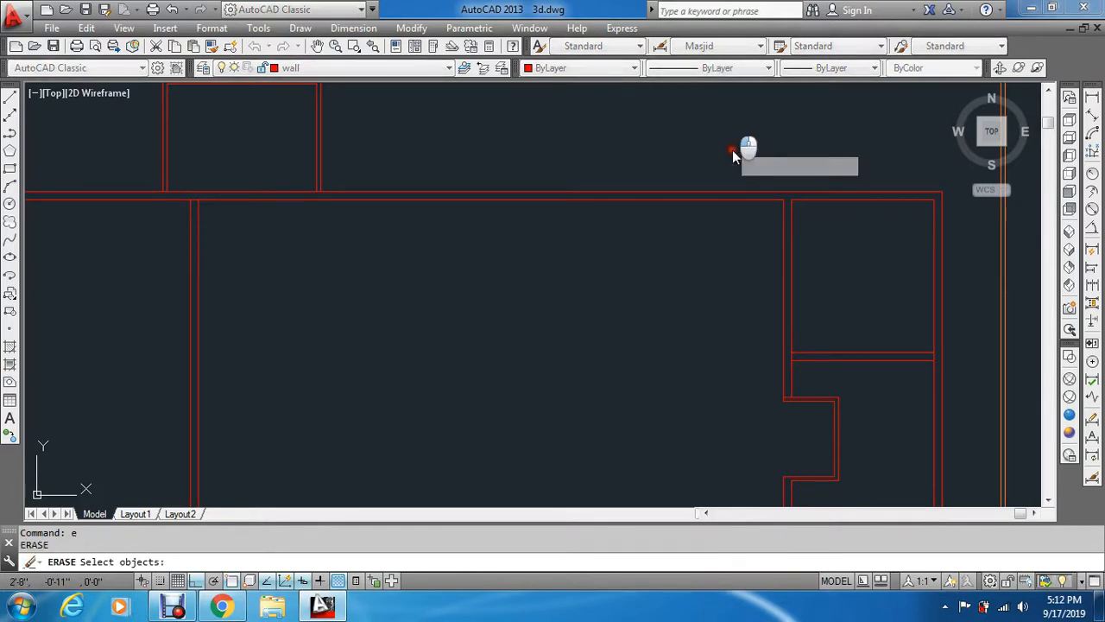
pyautogui.click(732, 150)
pyautogui.click(954, 253)
pyautogui.press('Return')
pyautogui.press('Escape')
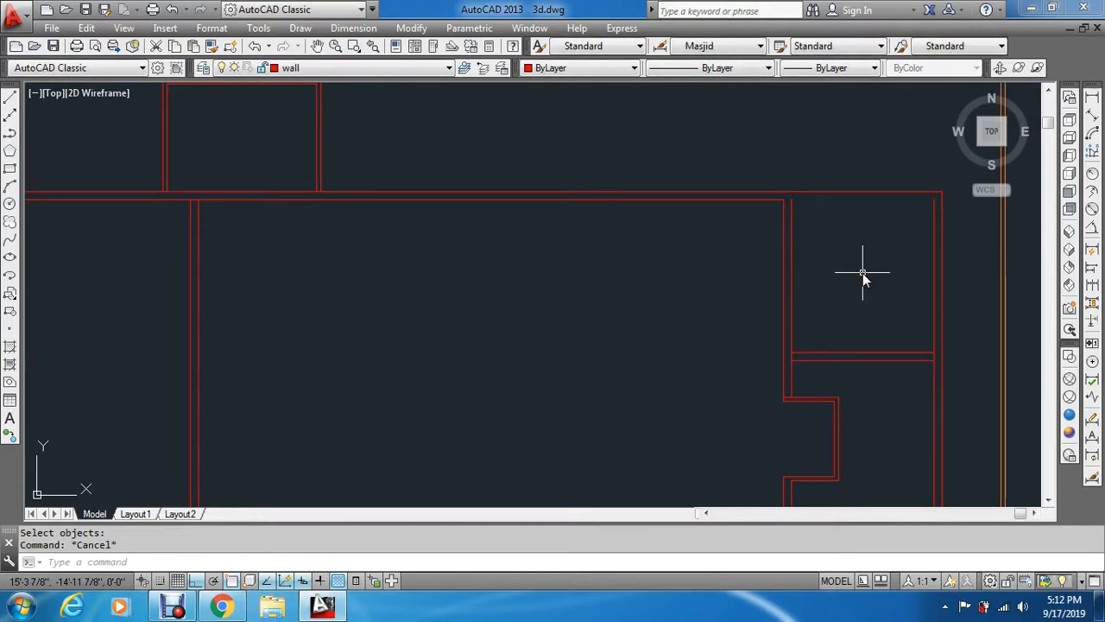
pyautogui.write('ex')
pyautogui.press('Return')
pyautogui.click(932, 228)
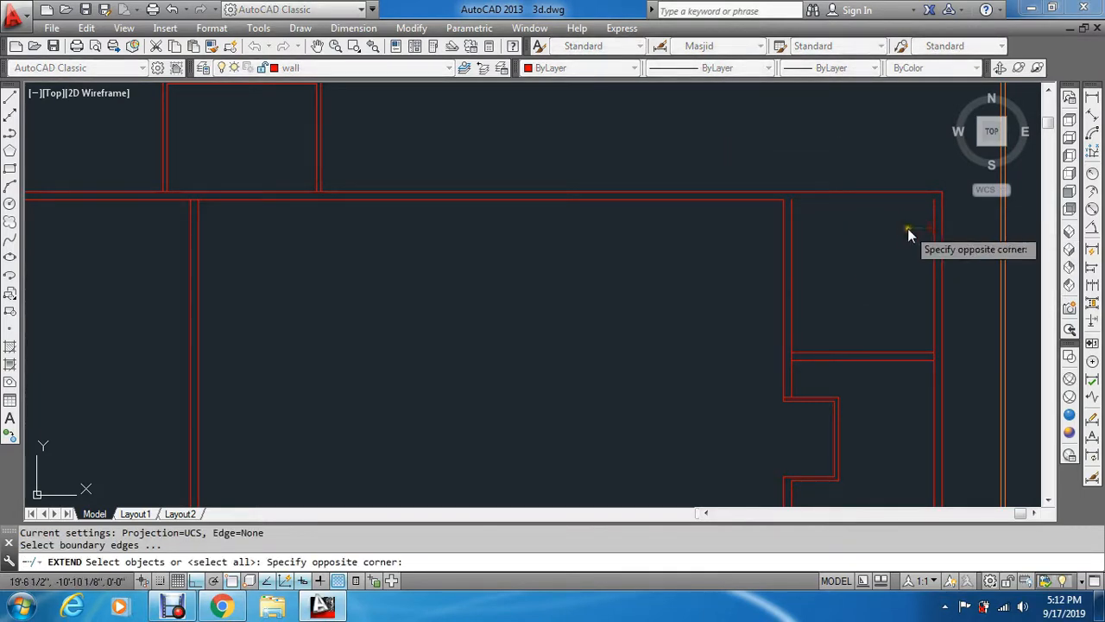
pyautogui.click(915, 229)
pyautogui.click(935, 228)
pyautogui.click(911, 234)
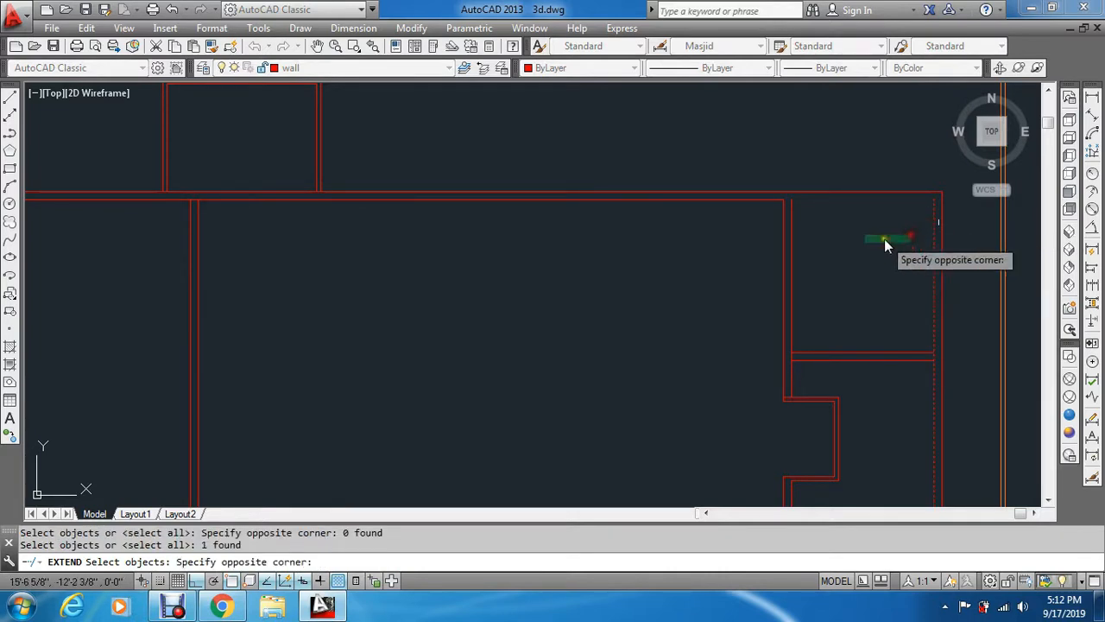
pyautogui.click(807, 229)
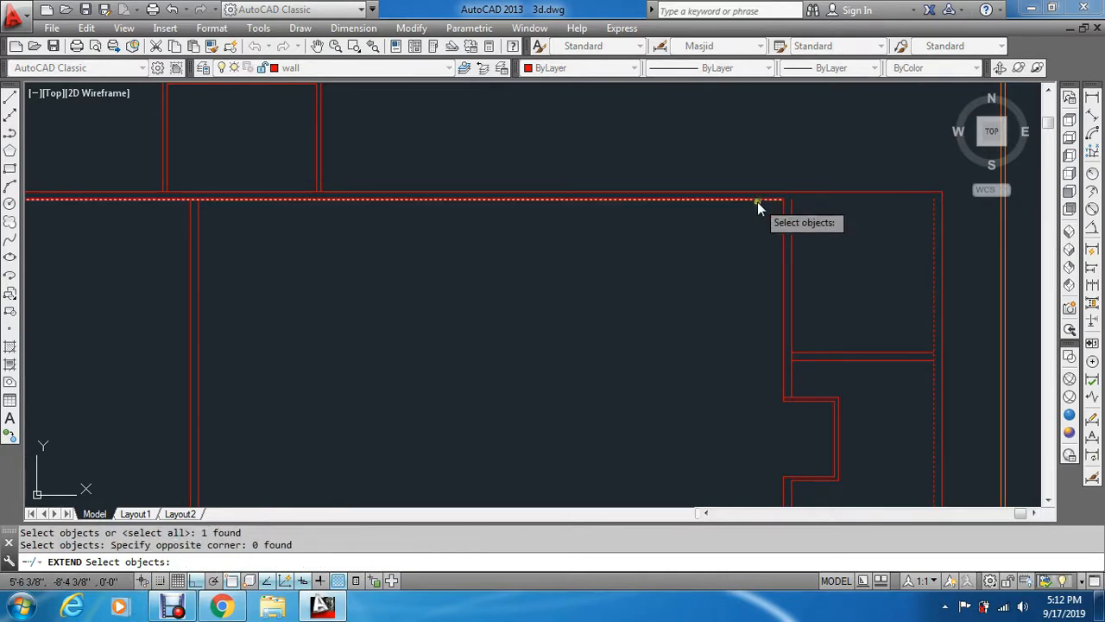
pyautogui.click(757, 201)
pyautogui.press('Escape')
pyautogui.press('Escape')
pyautogui.press('Escape')
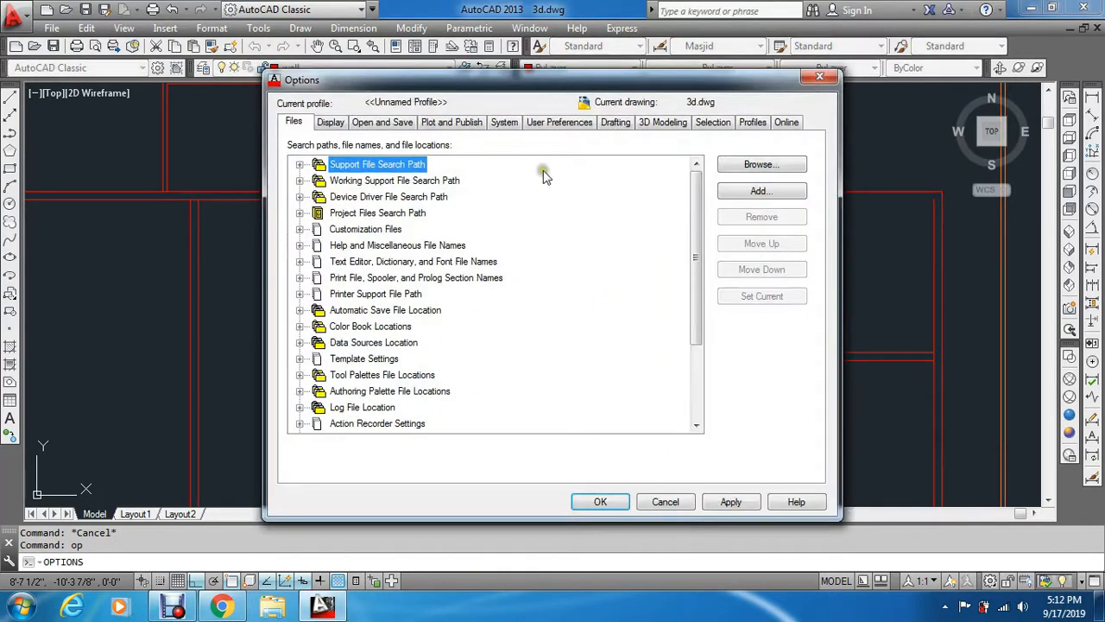
# Enlarge the pickbox size to about the middle of its range in the selection options and apply it
pyautogui.click(646, 122)
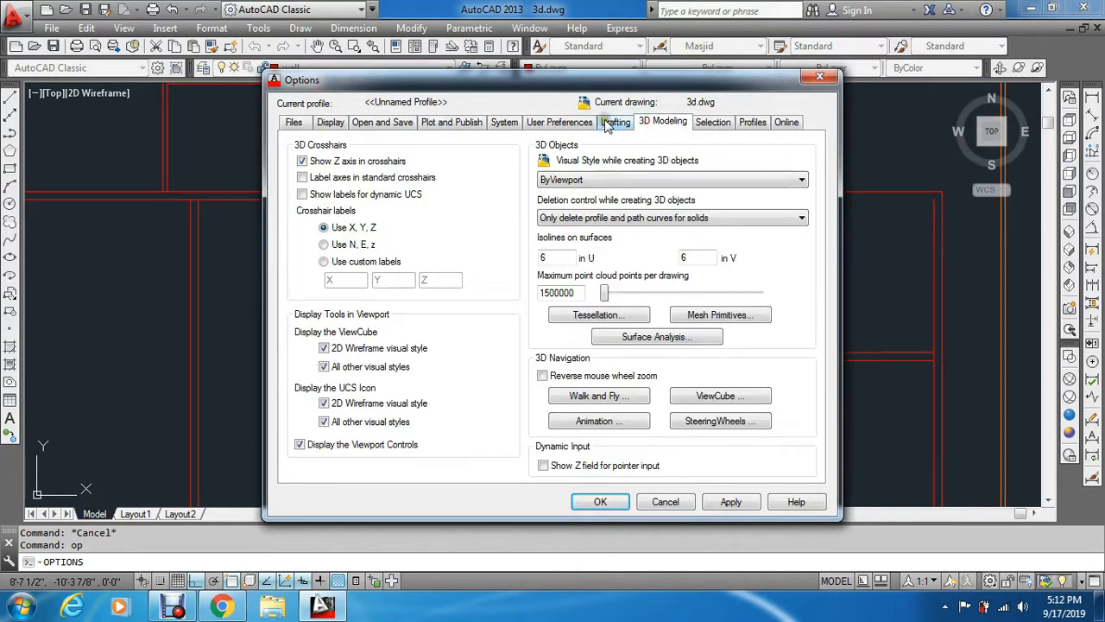
pyautogui.click(607, 124)
pyautogui.click(712, 122)
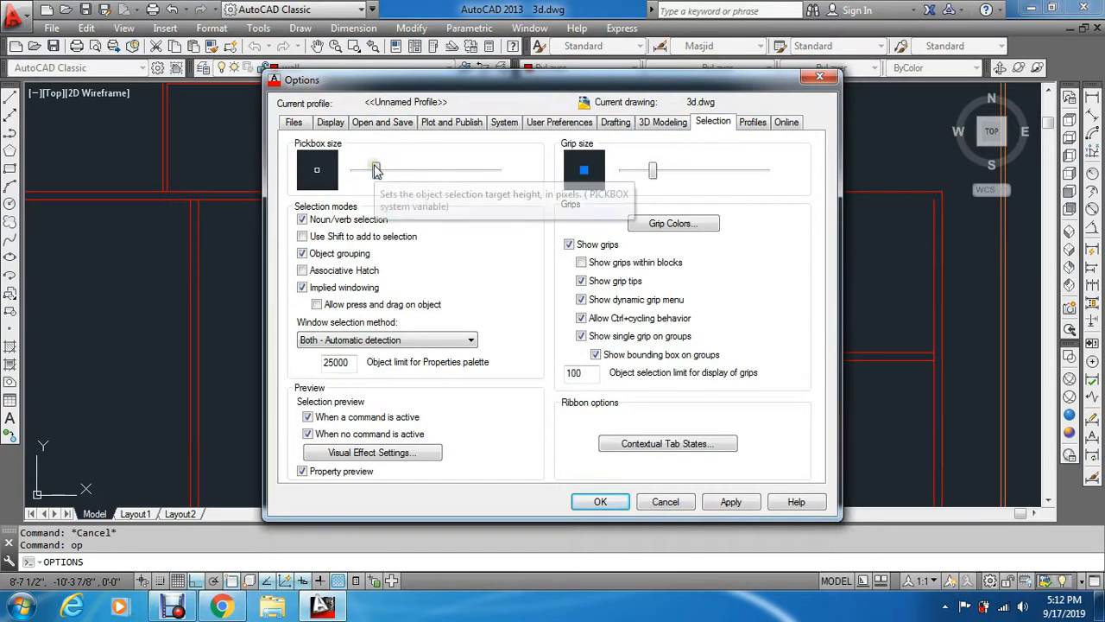
pyautogui.moveTo(376, 170); pyautogui.dragTo(424, 173)
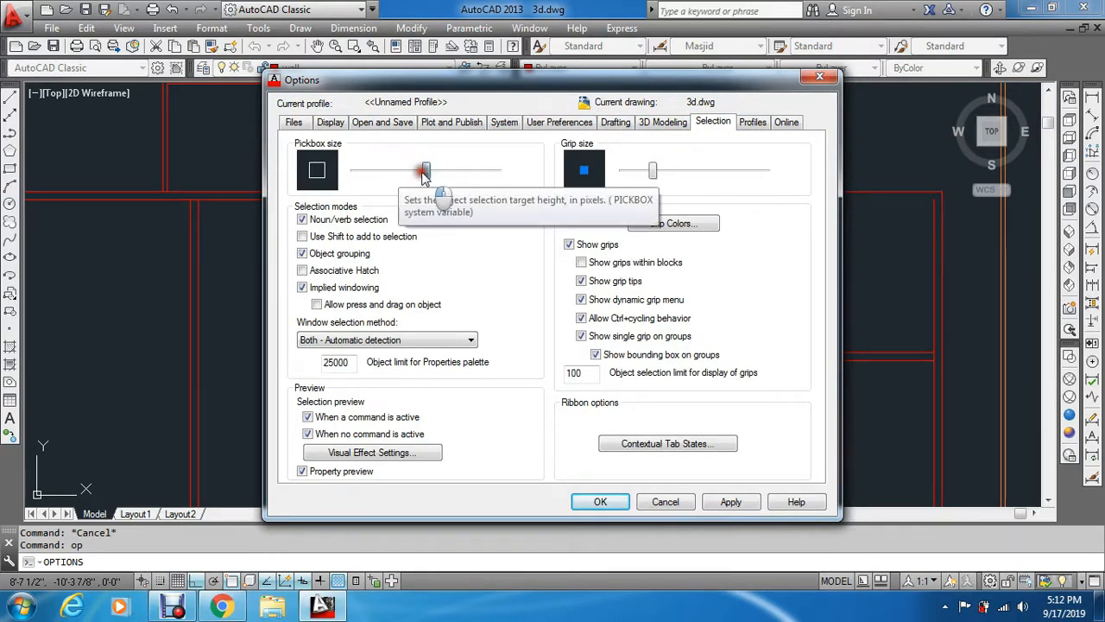
pyautogui.click(731, 502)
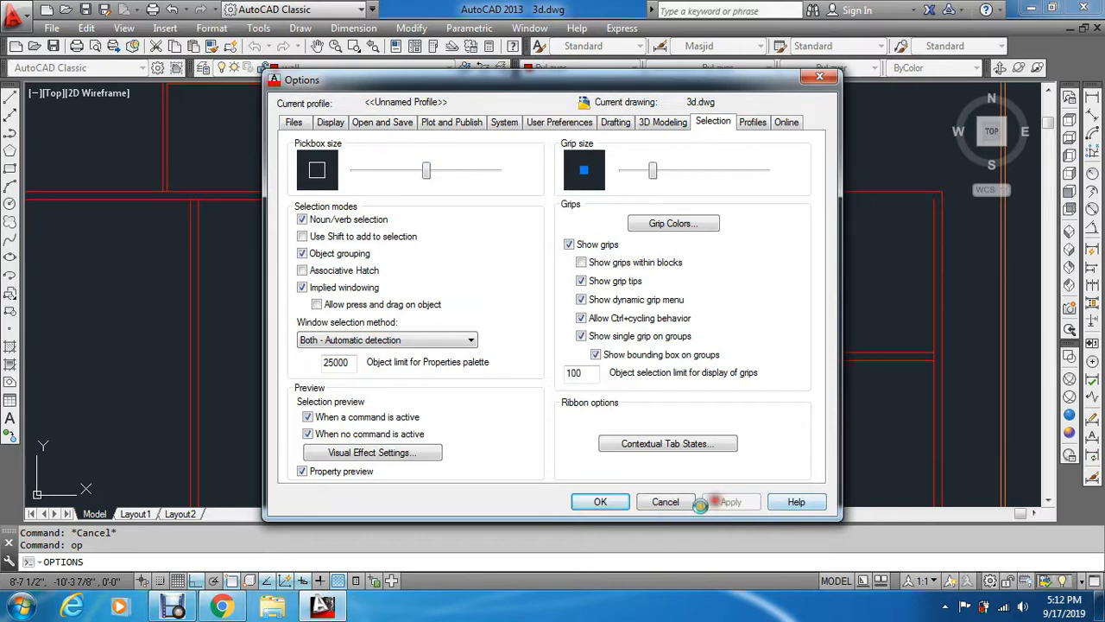
pyautogui.click(596, 503)
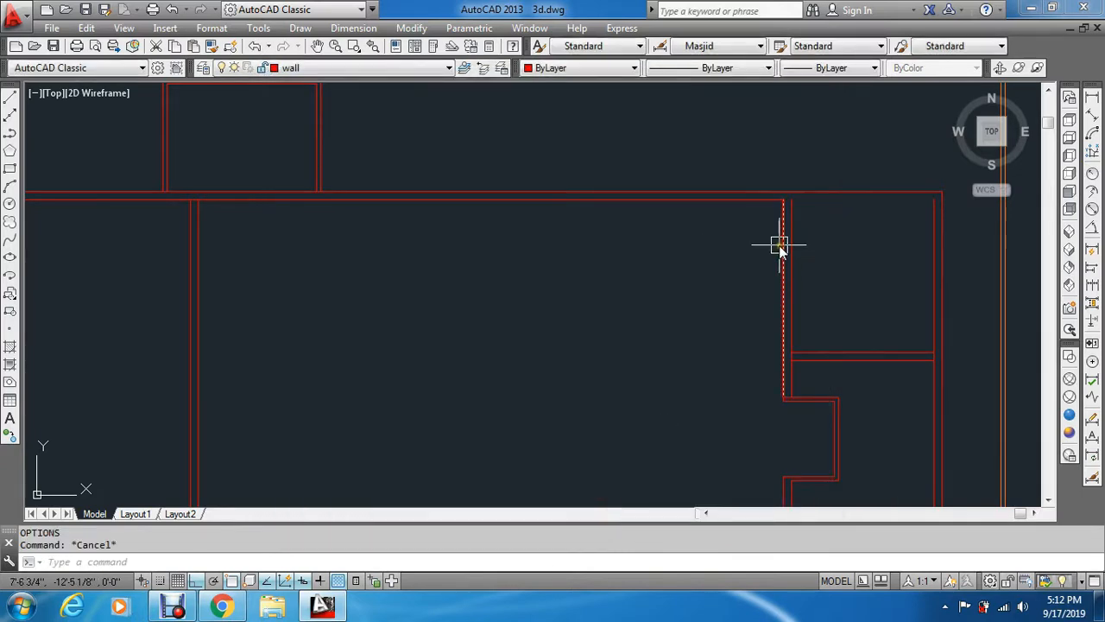
# Extend the main hall's inner top wall line across the upper-right room to the right exterior wall
pyautogui.write('ex')
pyautogui.press('Return')
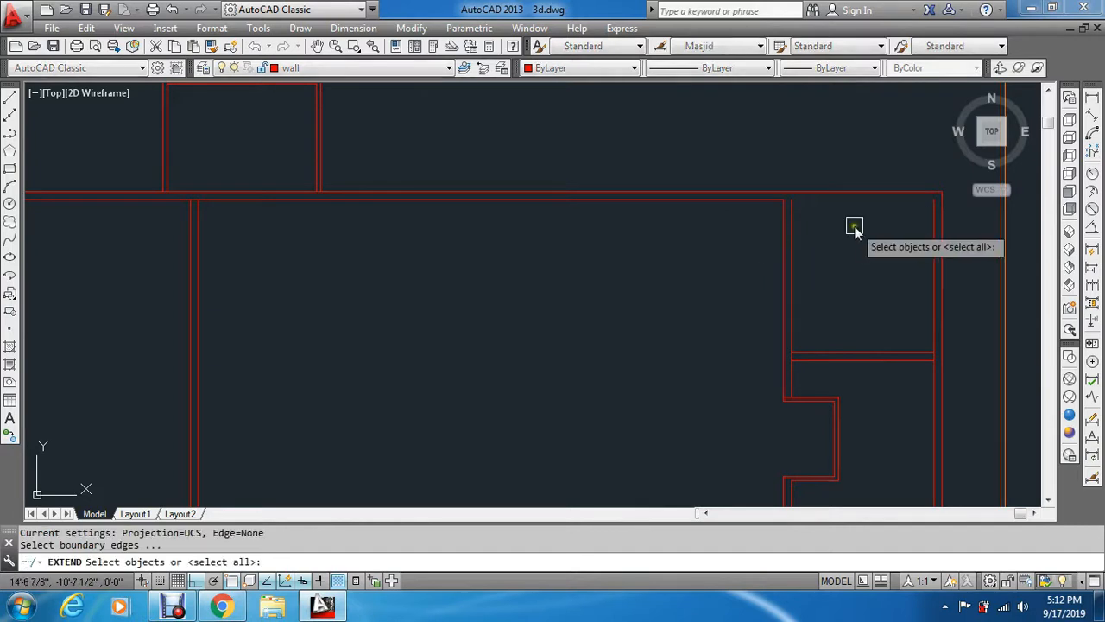
pyautogui.click(930, 229)
pyautogui.press('Return')
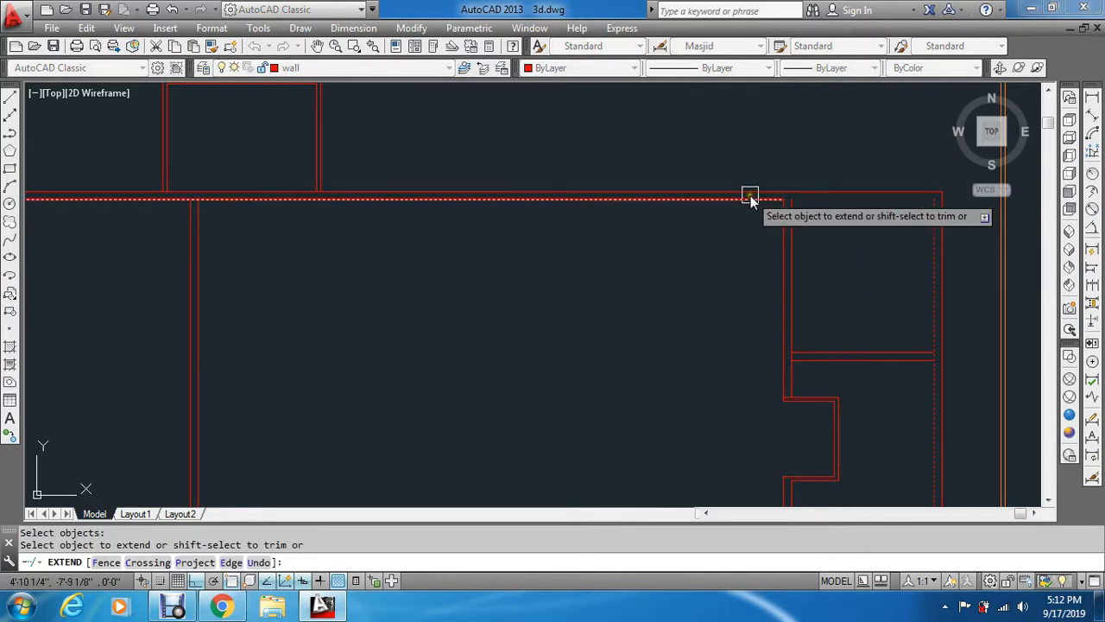
pyautogui.press('Escape')
pyautogui.press('Escape')
pyautogui.scroll(-6, 776, 202)
pyautogui.scroll(5, 602, 200)
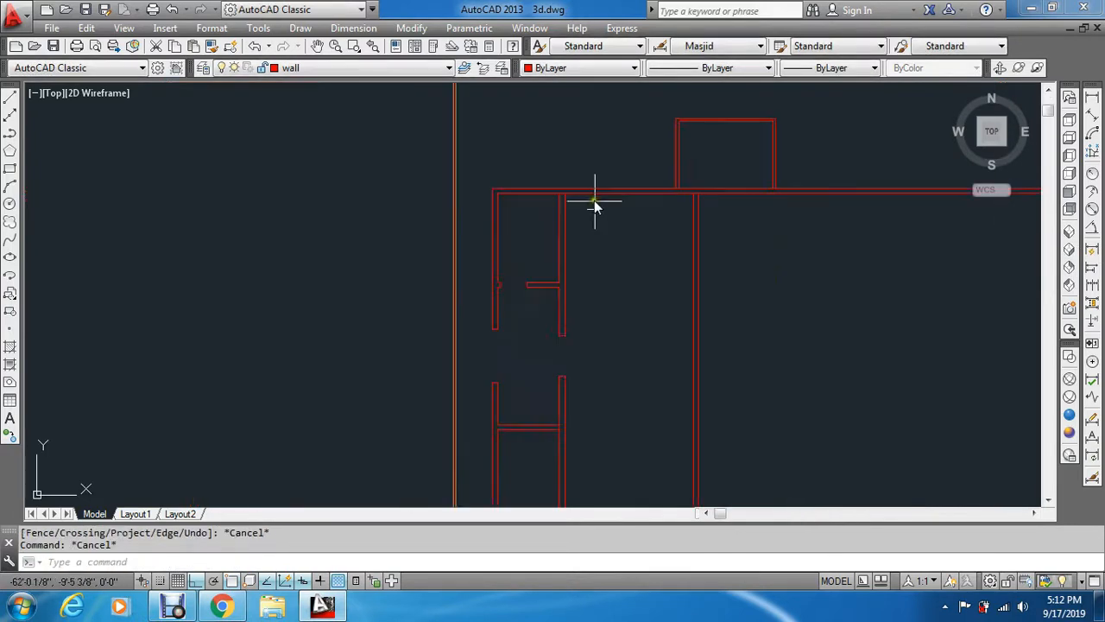
pyautogui.scroll(1, 602, 200)
pyautogui.scroll(-4, 601, 207)
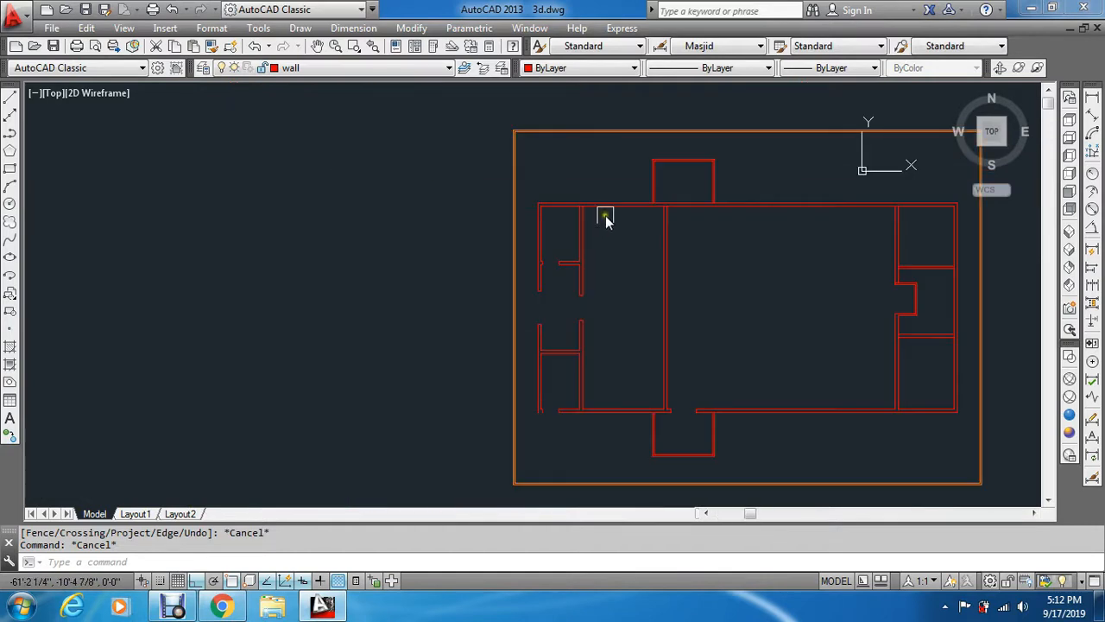
pyautogui.scroll(3, 587, 229)
pyautogui.press('Escape')
pyautogui.scroll(-6, 553, 220)
pyautogui.scroll(3, 532, 119)
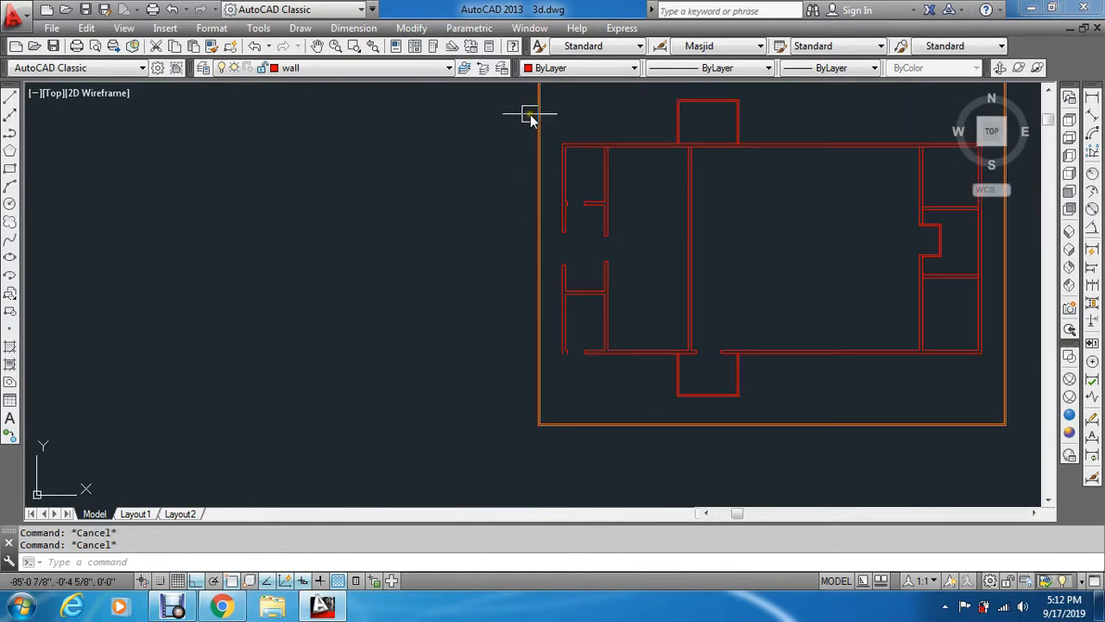
pyautogui.write('e')
pyautogui.press('Return')
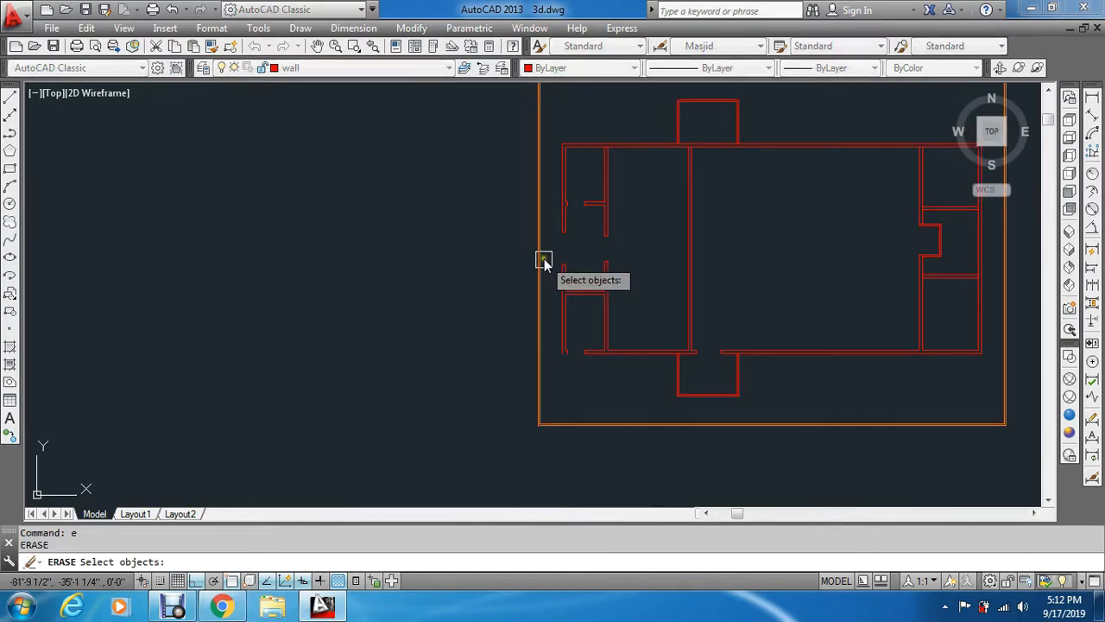
pyautogui.click(544, 263)
pyautogui.press('Escape')
# Erase the lower segment of the left exterior wall together with the jamb lines at its openings
pyautogui.press('Return')
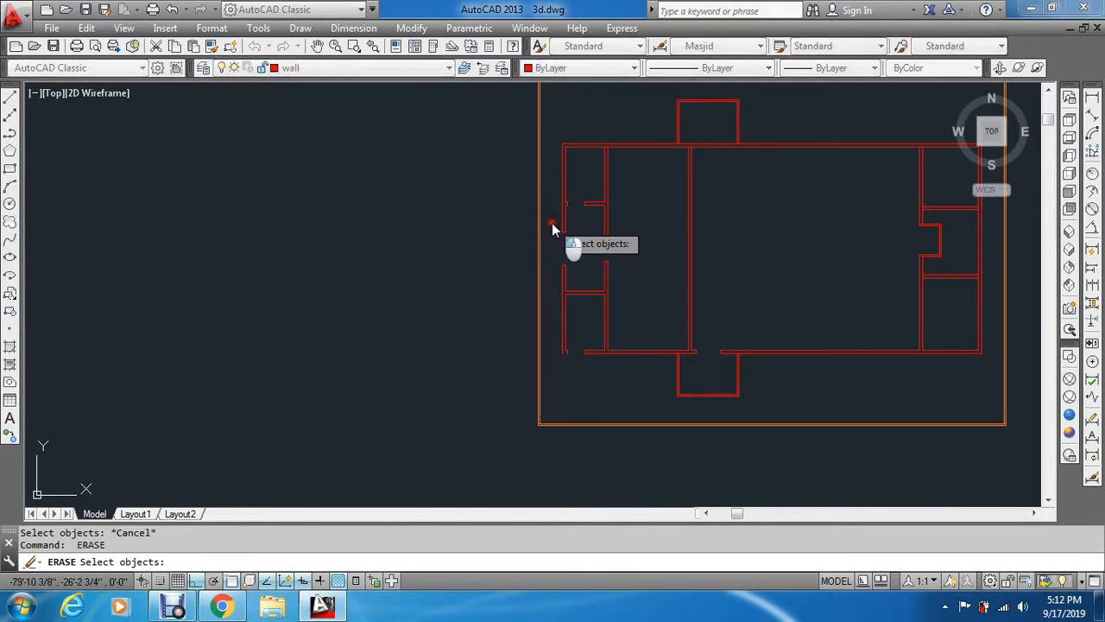
pyautogui.click(551, 223)
pyautogui.click(576, 363)
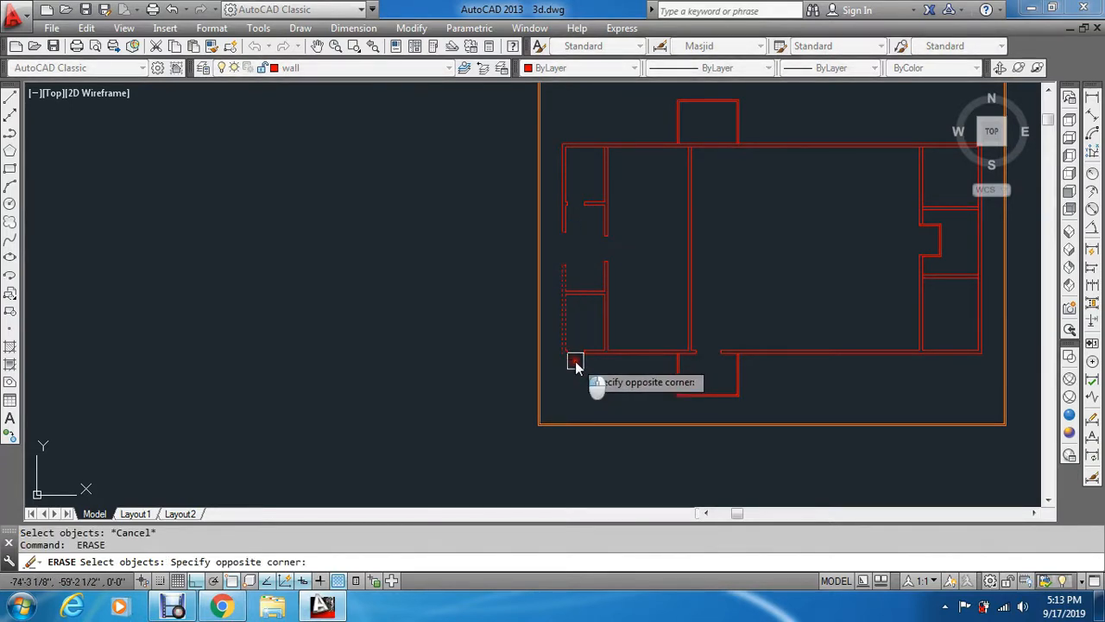
pyautogui.scroll(2, 578, 361)
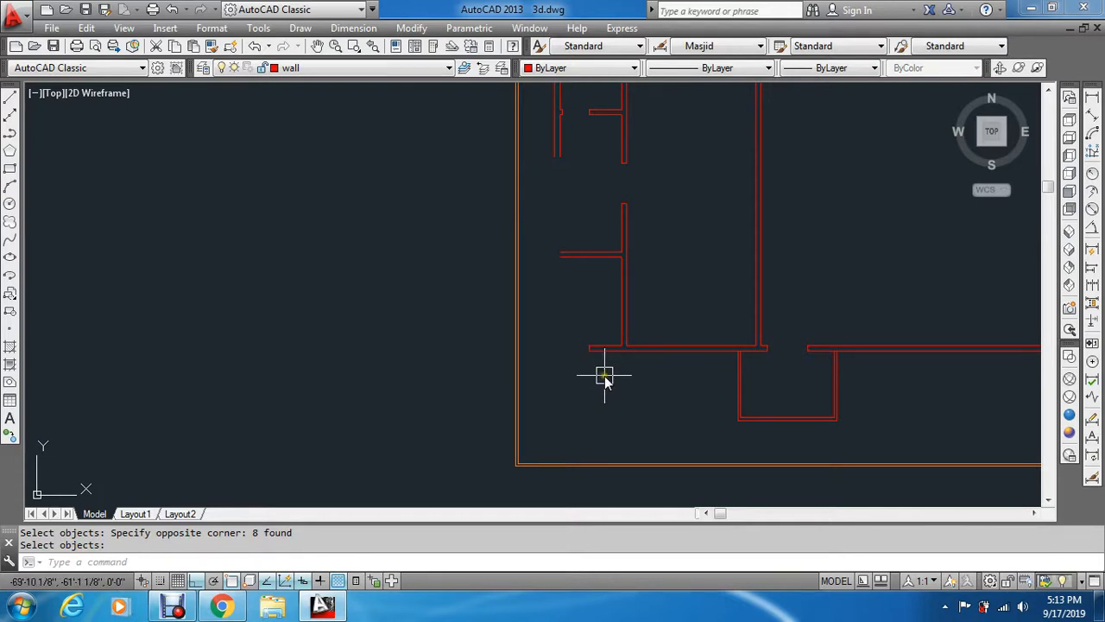
# Fillet the outer line of the left exterior wall to the outer line of the bottom wall with zero radius
pyautogui.press('Escape')
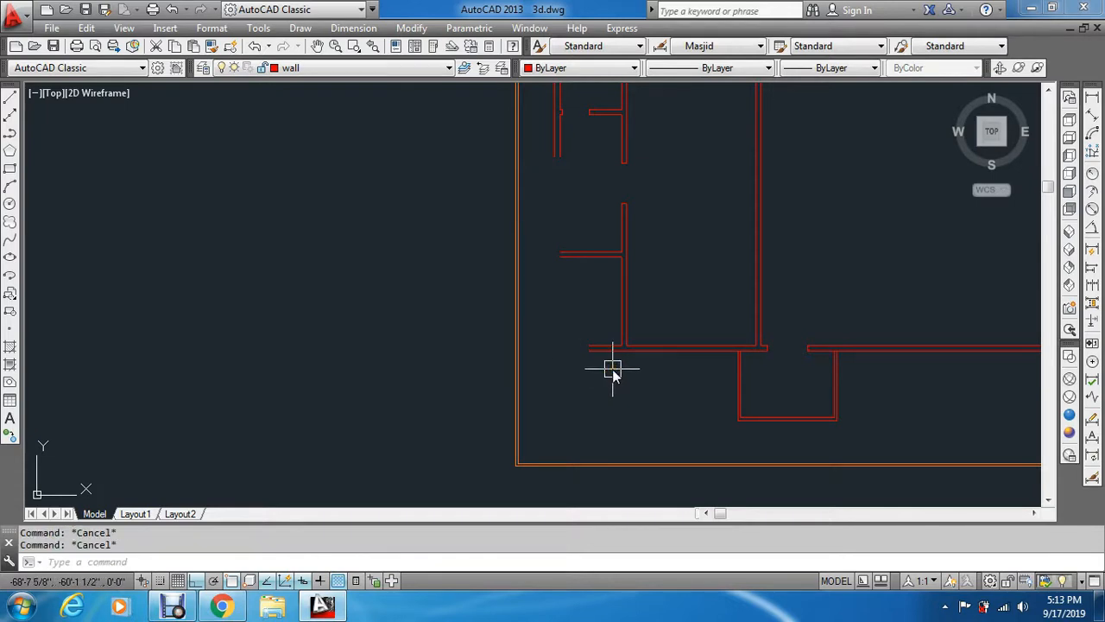
pyautogui.write('f')
pyautogui.press('Return')
pyautogui.click(555, 135)
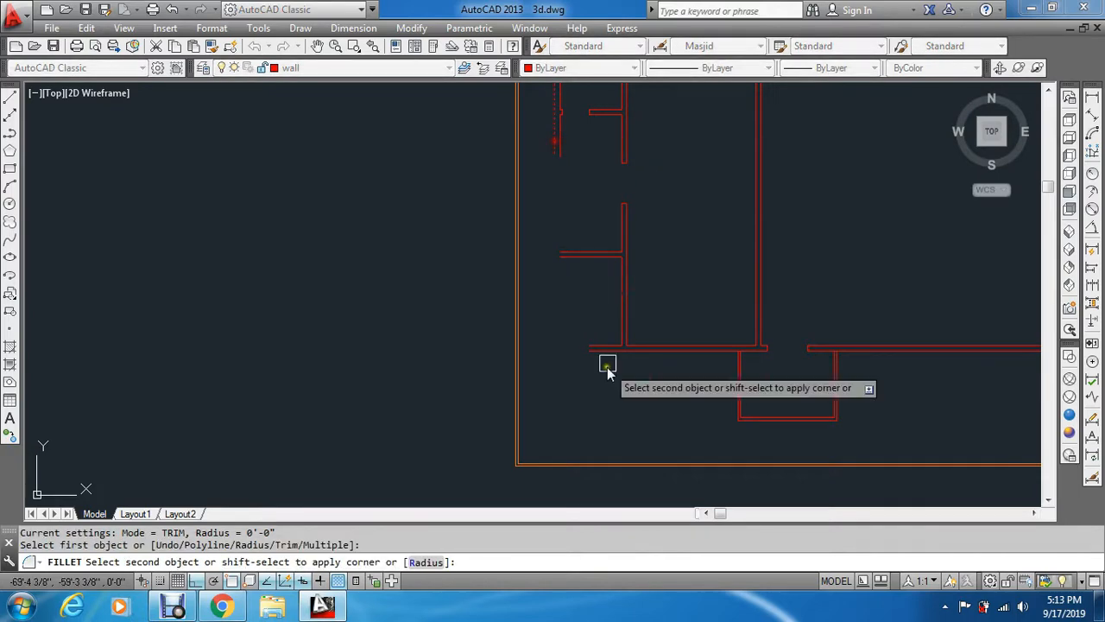
pyautogui.scroll(3, 607, 367)
pyautogui.click(606, 324)
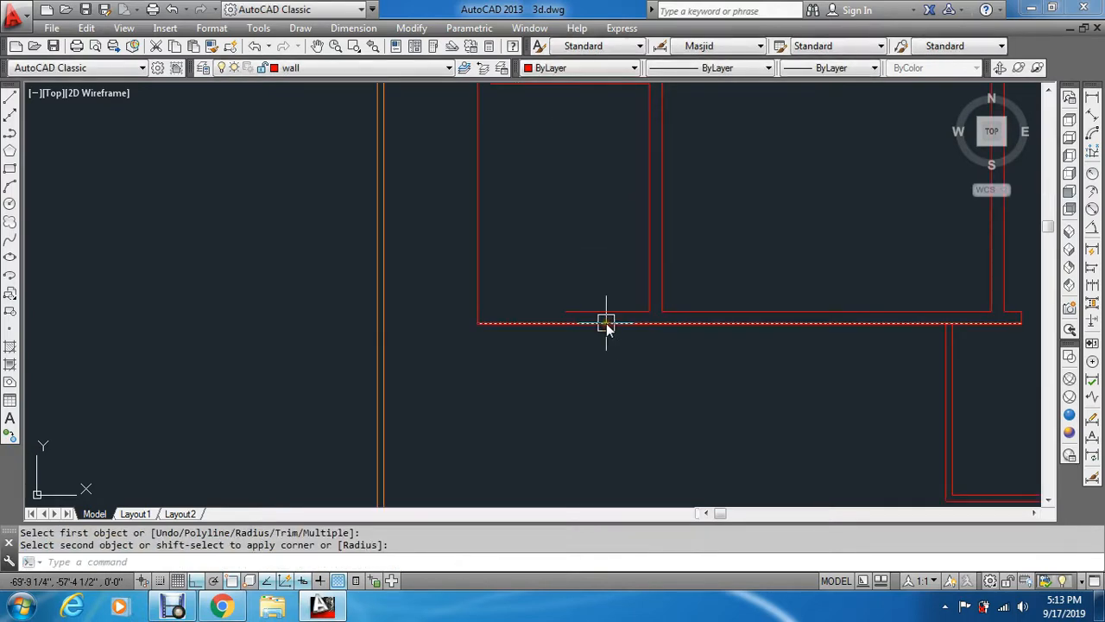
# Fillet the inner line of the bottom wall to the inner line of the left exterior wall with zero radius
pyautogui.press('Return')
pyautogui.click(581, 312)
pyautogui.scroll(-3, 582, 319)
pyautogui.scroll(2, 562, 207)
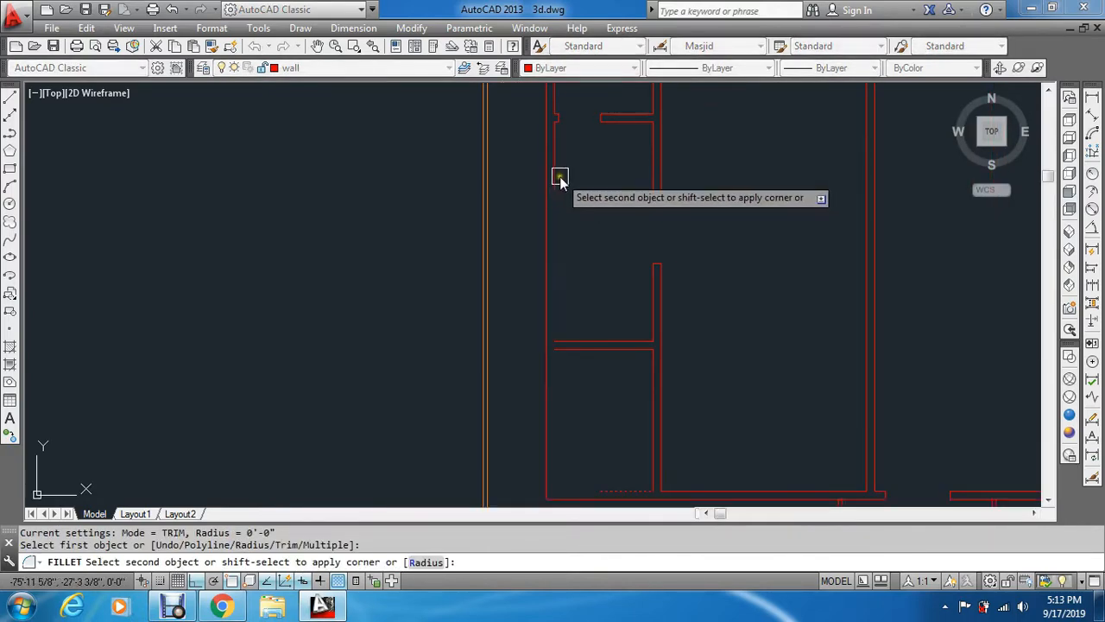
pyautogui.press('Escape')
pyautogui.press('Escape')
pyautogui.scroll(-3, 570, 224)
pyautogui.scroll(3, 596, 354)
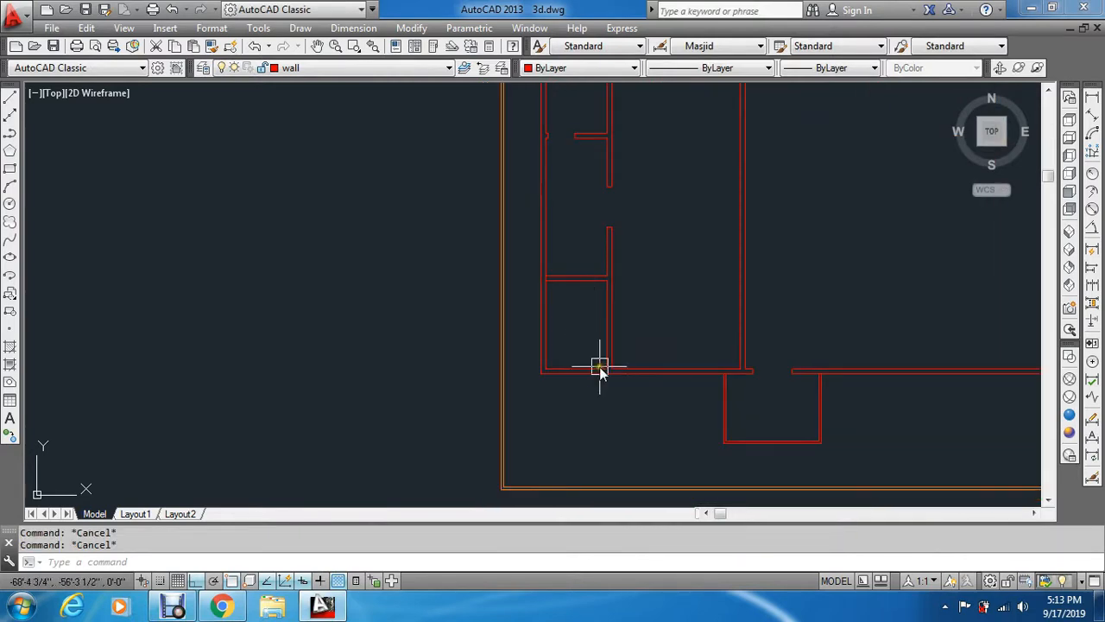
# Erase the bottom wall's segment between the lower-left corner and the porch opening, including the jamb lines on both sides of the opening
pyautogui.write('e')
pyautogui.press('Return')
pyautogui.click(520, 331)
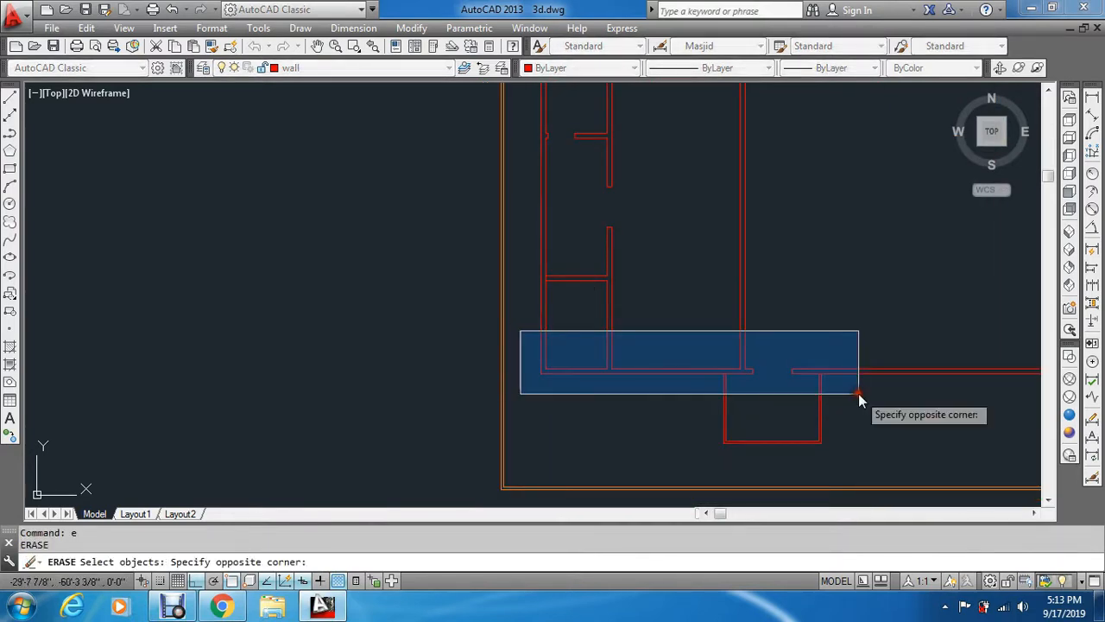
pyautogui.click(787, 387)
pyautogui.press('Return')
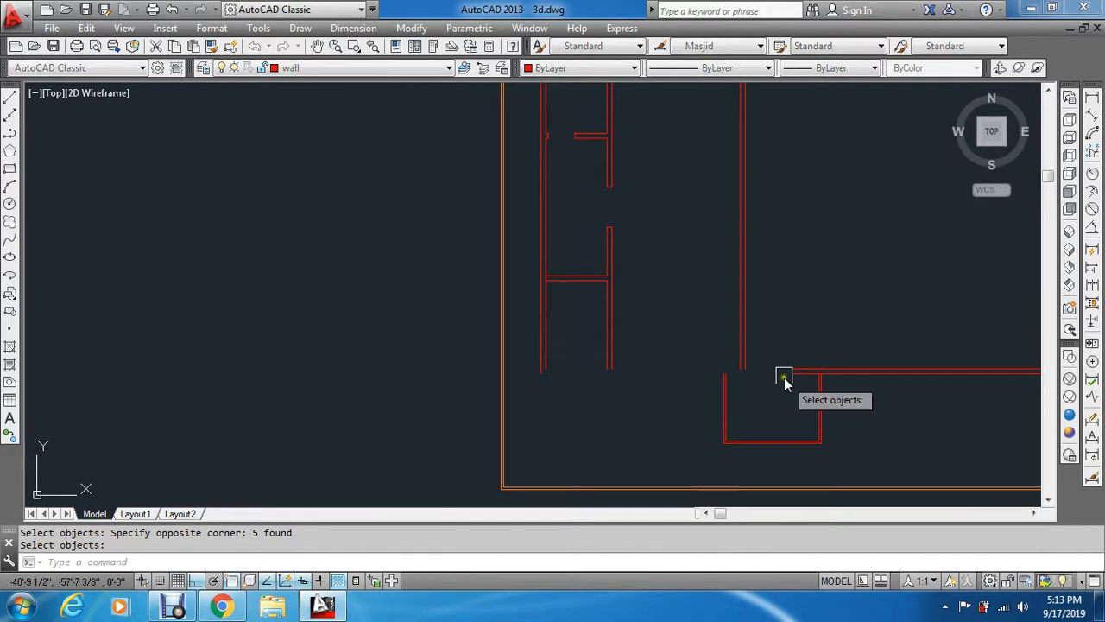
pyautogui.click(784, 382)
pyautogui.click(804, 382)
pyautogui.press('Escape')
pyautogui.press('Escape')
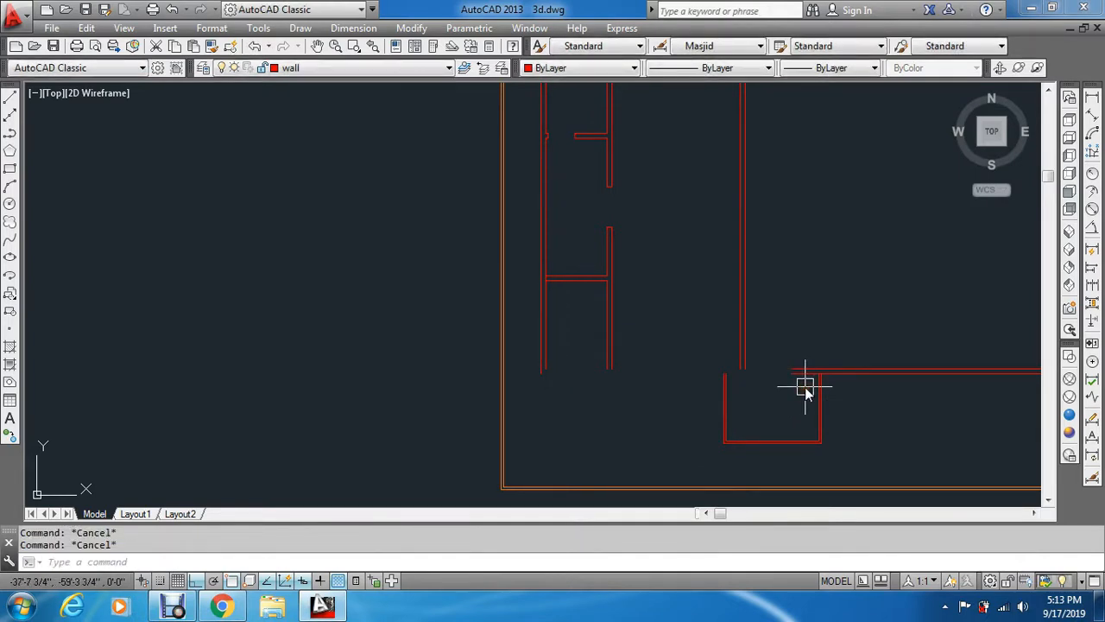
pyautogui.write('o')
pyautogui.press('Return')
pyautogui.press('Escape')
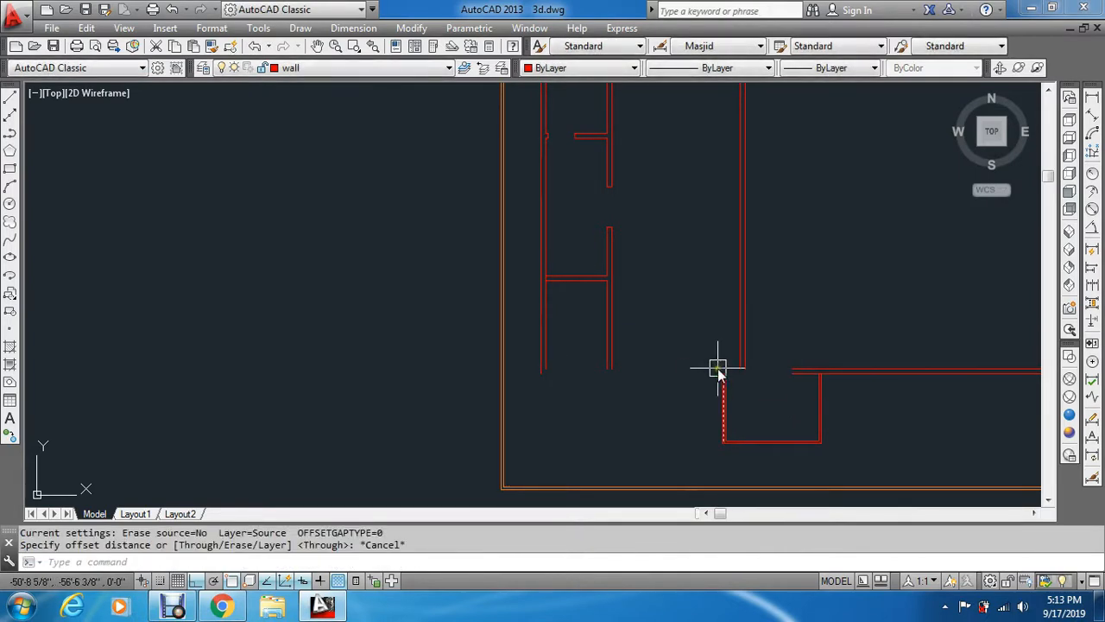
# Extend both lines of the bottom wall across the porch opening to the left exterior wall's inner and outer lines
pyautogui.write('ex')
pyautogui.press('Return')
pyautogui.click(569, 321)
pyautogui.click(540, 343)
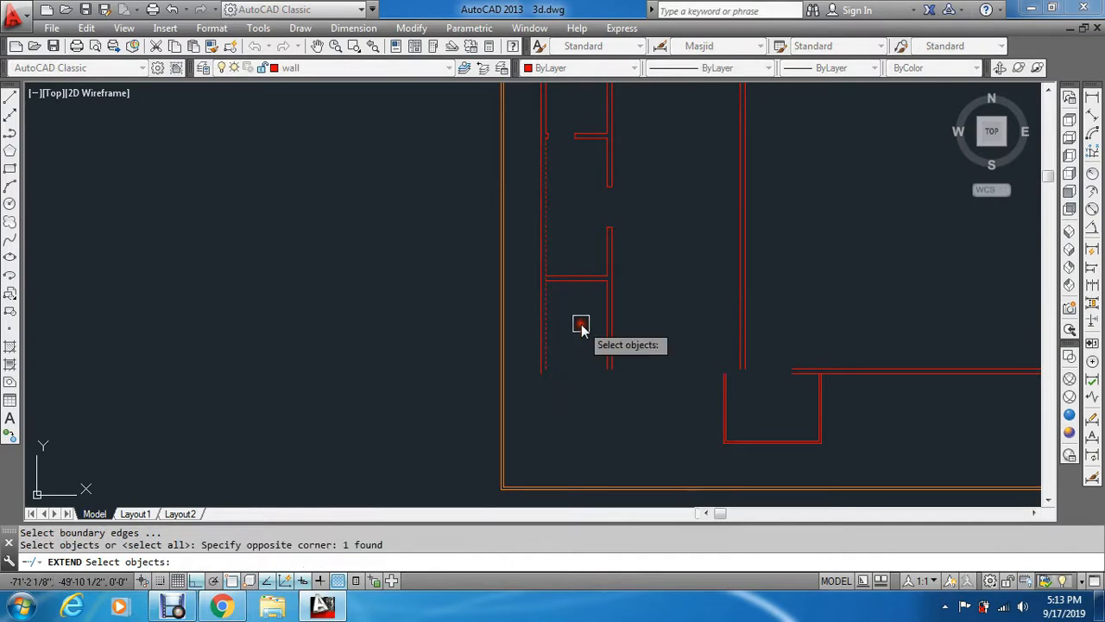
pyautogui.click(582, 326)
pyautogui.click(521, 338)
pyautogui.press('Return')
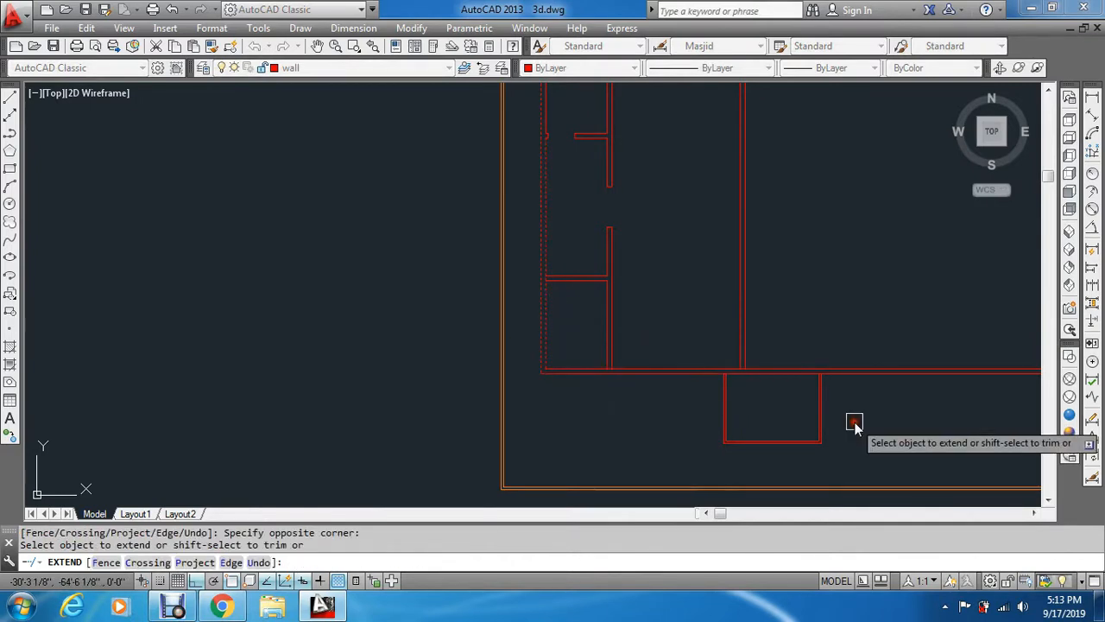
pyautogui.press('Escape')
# Erase the inner bottom wall line of the lower-right room
pyautogui.scroll(-5, 755, 343)
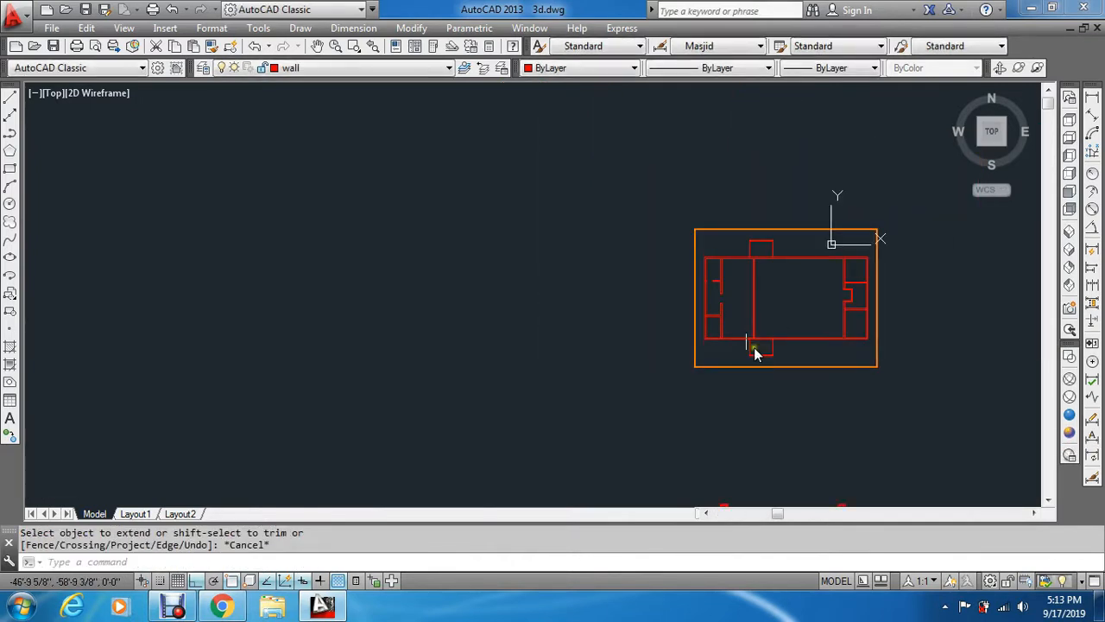
pyautogui.scroll(8, 894, 332)
pyautogui.press('Escape')
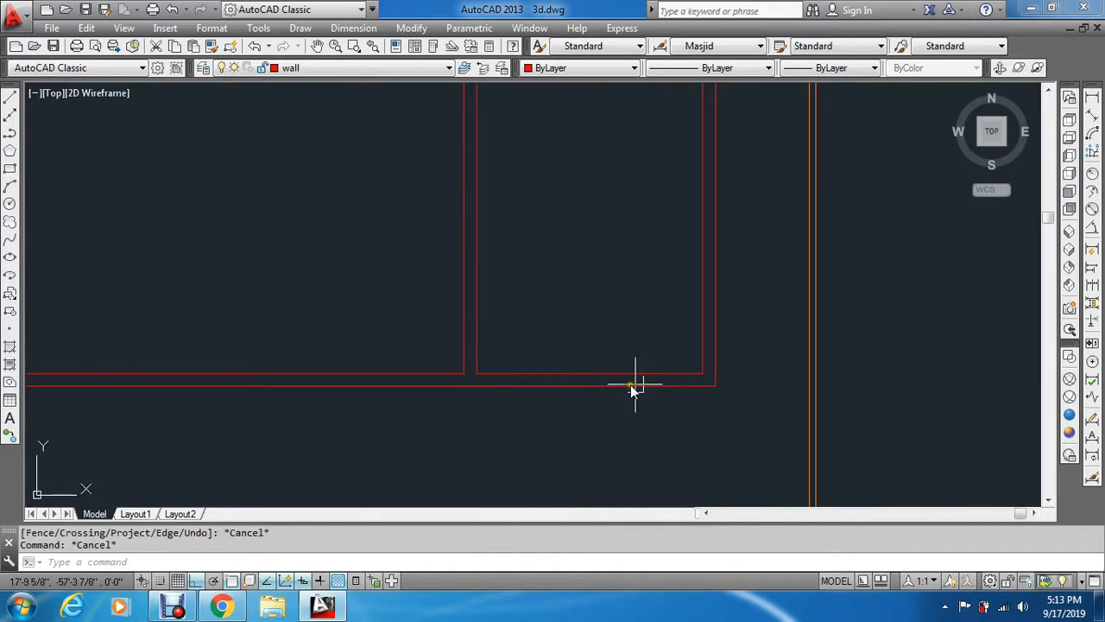
pyautogui.write('e')
pyautogui.press('Return')
pyautogui.click(718, 415)
pyautogui.press('Return')
pyautogui.press('Escape')
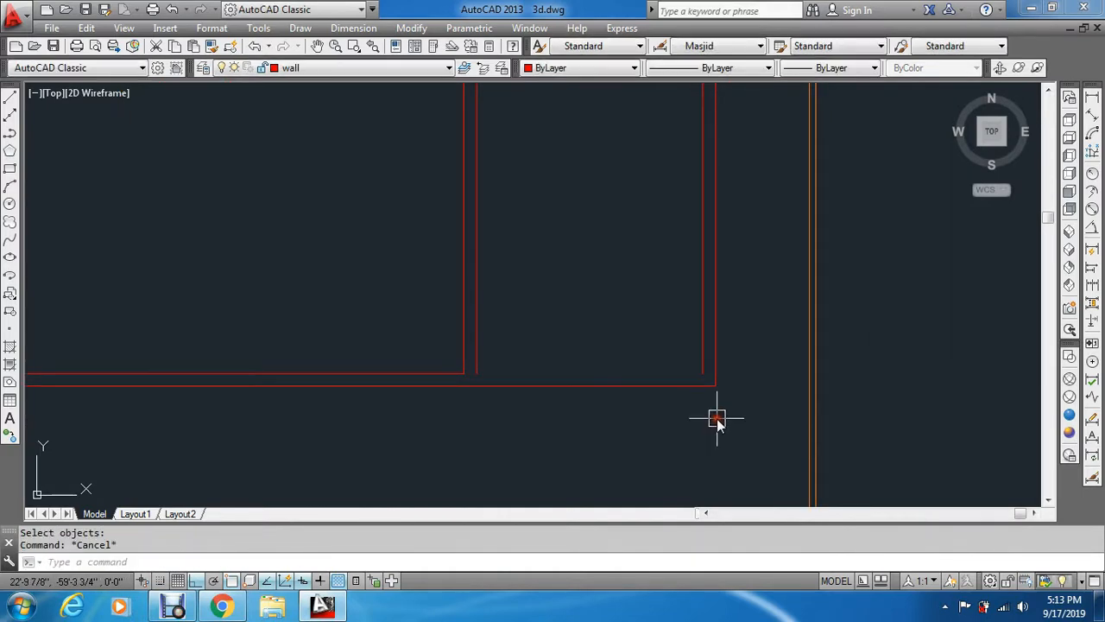
# Extend the main hall's inner bottom wall line across the lower-right room to the right exterior wall's inner line
pyautogui.write('ex')
pyautogui.press('Return')
pyautogui.click(699, 346)
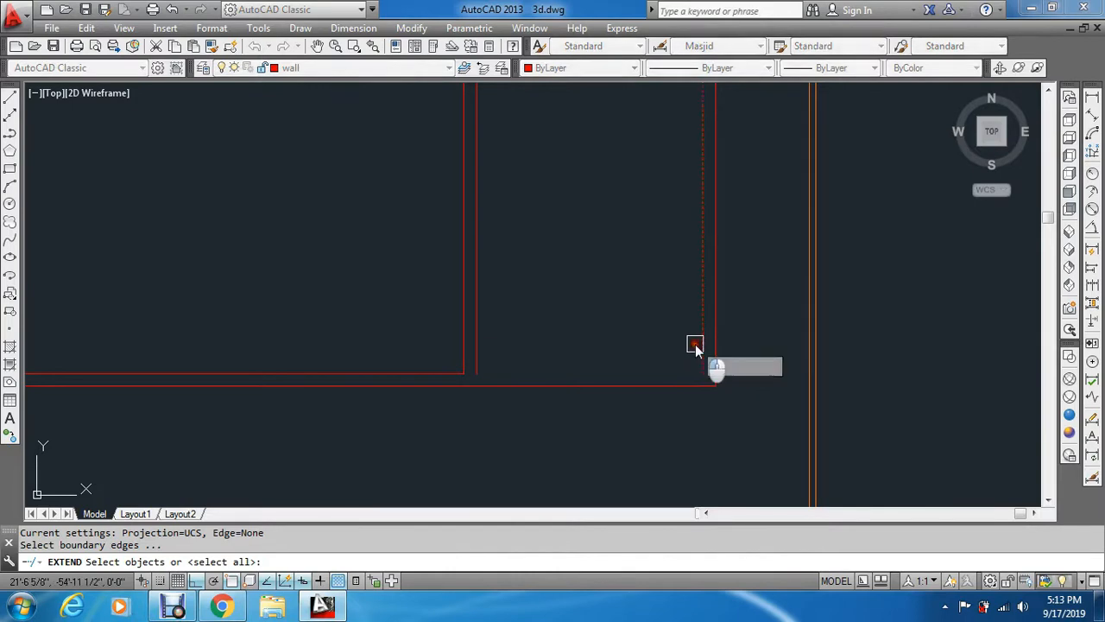
pyautogui.press('Return')
pyautogui.click(427, 374)
pyautogui.press('Escape')
pyautogui.scroll(-5, 481, 334)
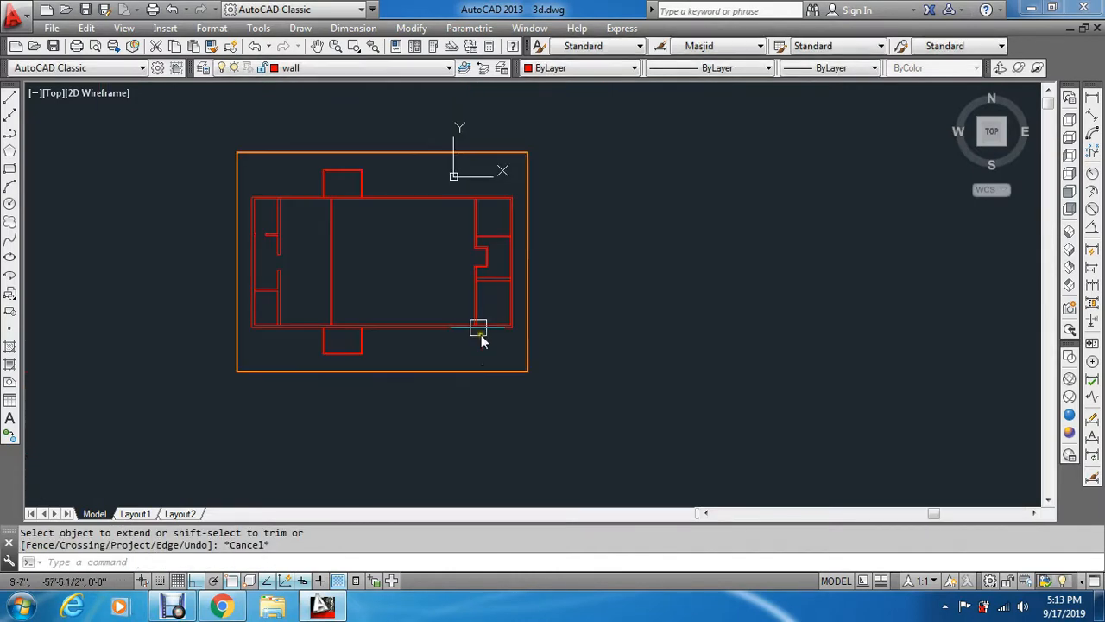
# Erase the jamb and stub lines at the door opening in the upper-left room's horizontal partition
pyautogui.scroll(4, 257, 308)
pyautogui.scroll(-4, 257, 316)
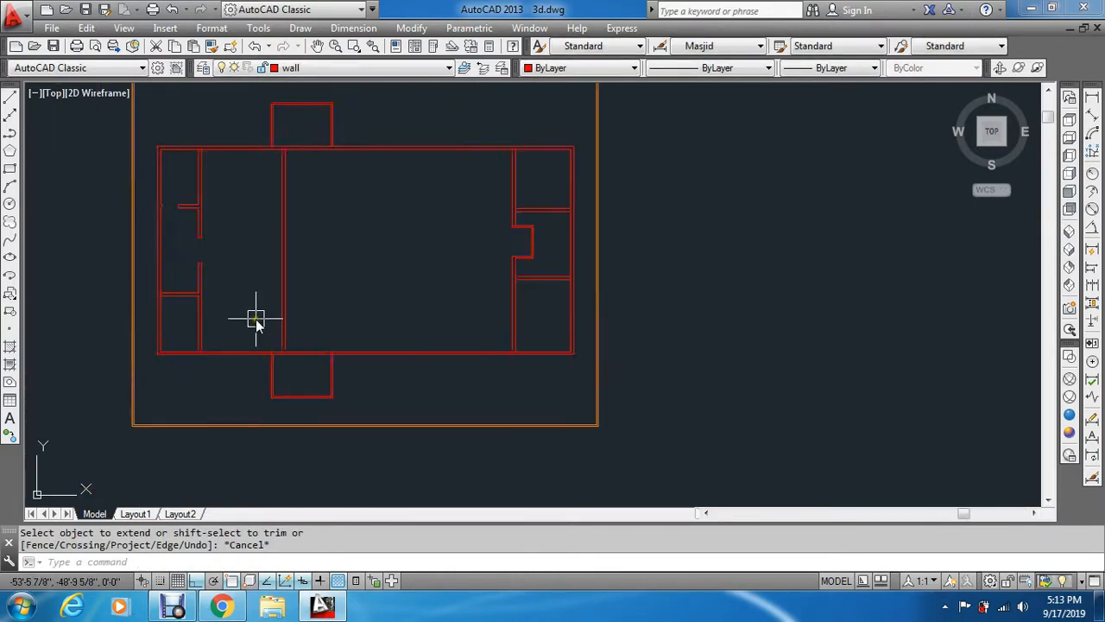
pyautogui.scroll(4, 256, 320)
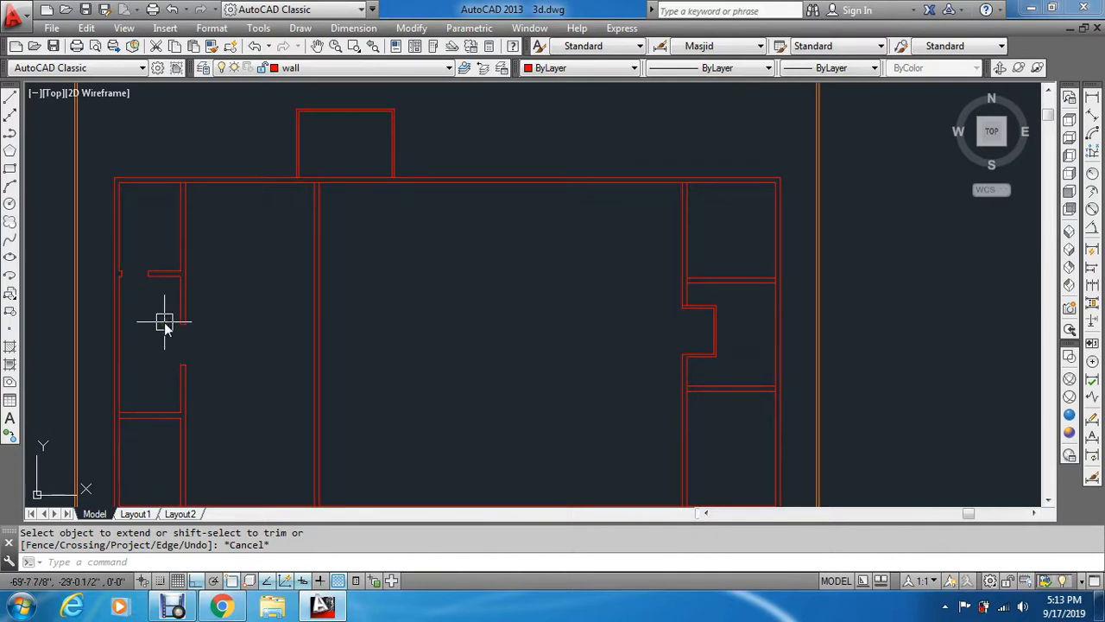
pyautogui.write('m')
pyautogui.press('Return')
pyautogui.scroll(4, 91, 275)
pyautogui.click(123, 234)
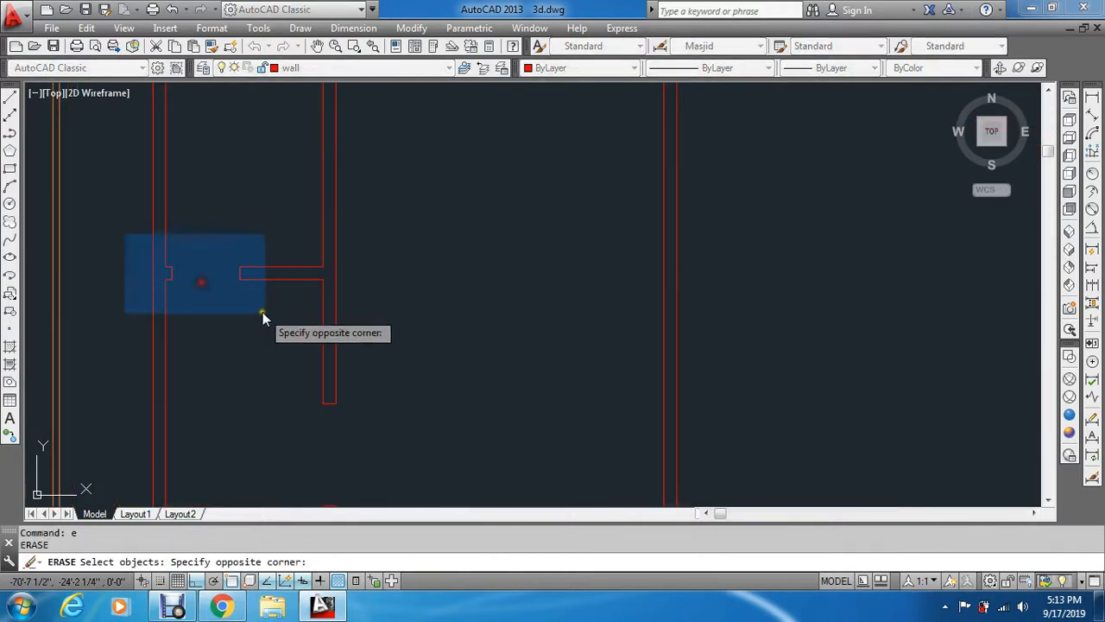
pyautogui.click(281, 319)
pyautogui.press('Escape')
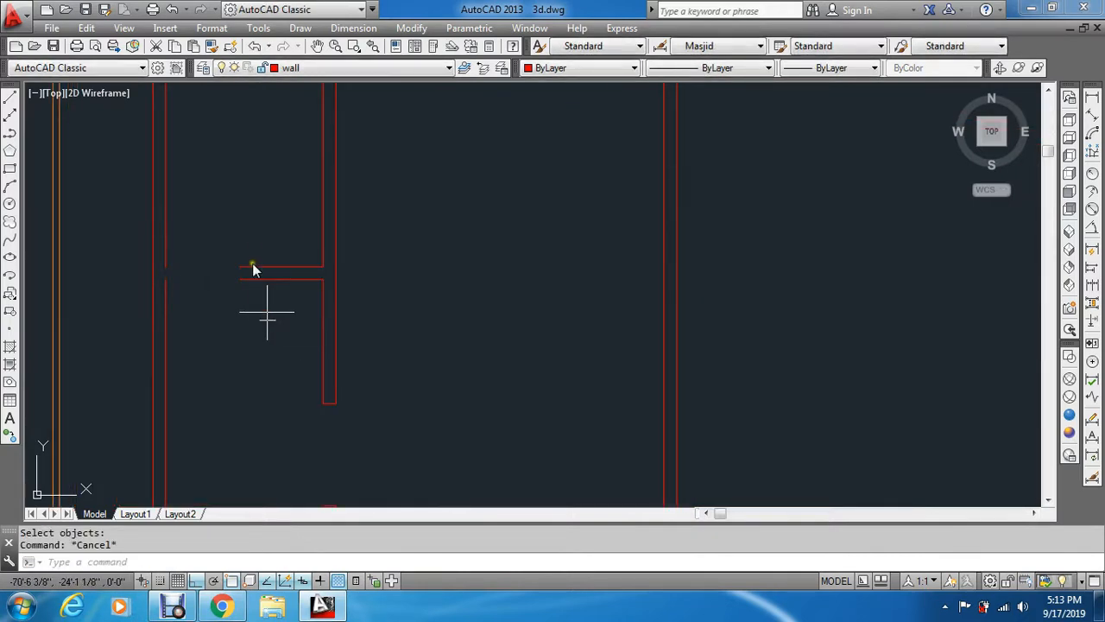
pyautogui.write('ex')
pyautogui.press('Return')
pyautogui.press('Return')
pyautogui.press('Escape')
# Replace the upper segment of the left exterior wall's inner line by erasing it and extending the lower segment to the top wall
pyautogui.write('e')
pyautogui.press('Return')
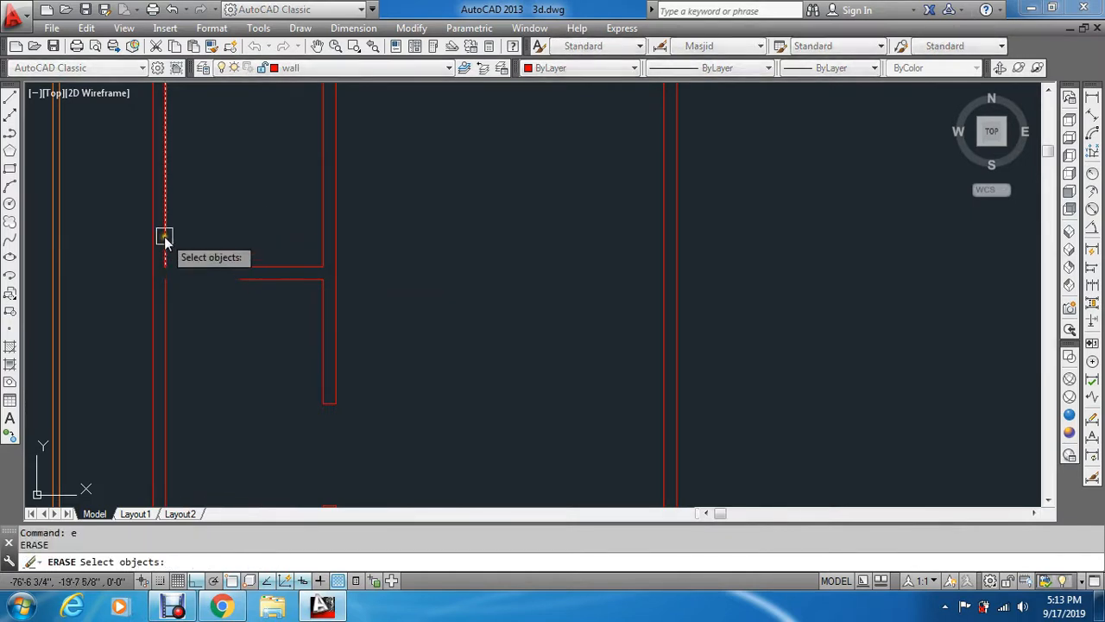
pyautogui.click(165, 242)
pyautogui.press('Escape')
pyautogui.scroll(-3, 188, 313)
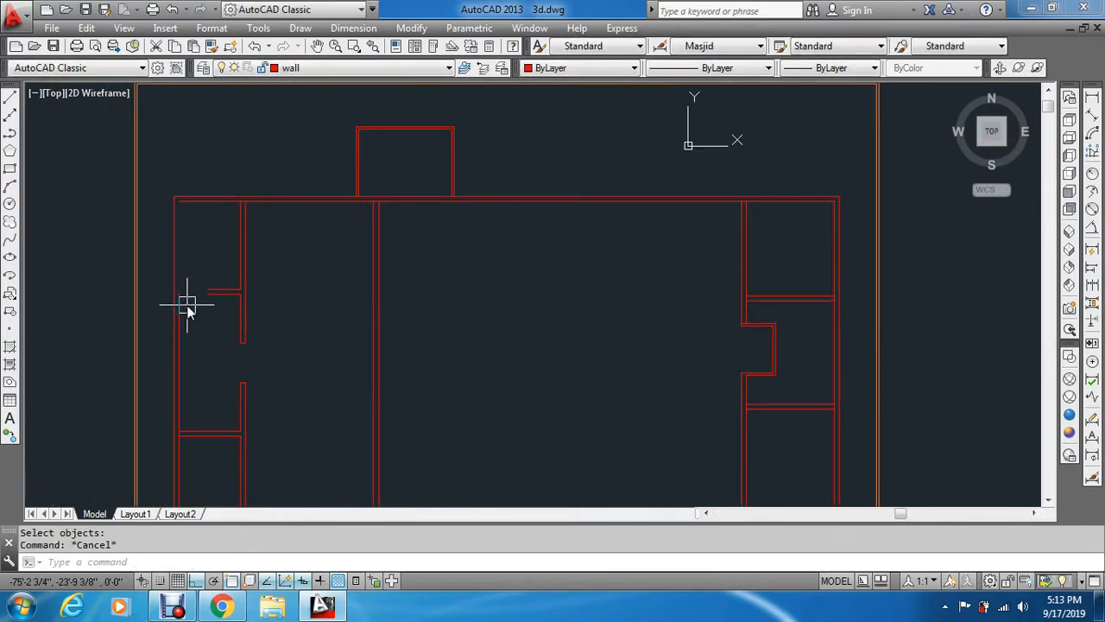
pyautogui.write('ex')
pyautogui.press('Return')
pyautogui.press('Return')
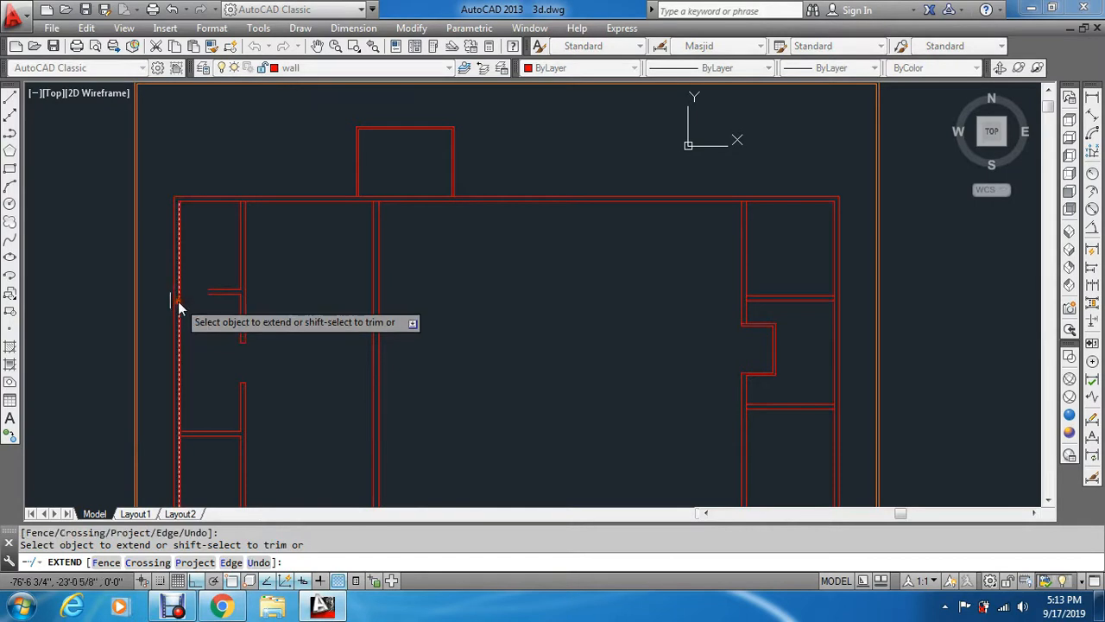
pyautogui.press('Escape')
# Extend both lines of the upper-left room's horizontal partition across the door opening to the left exterior wall
pyautogui.scroll(3, 230, 293)
pyautogui.write('ex')
pyautogui.press('Return')
pyautogui.press('Return')
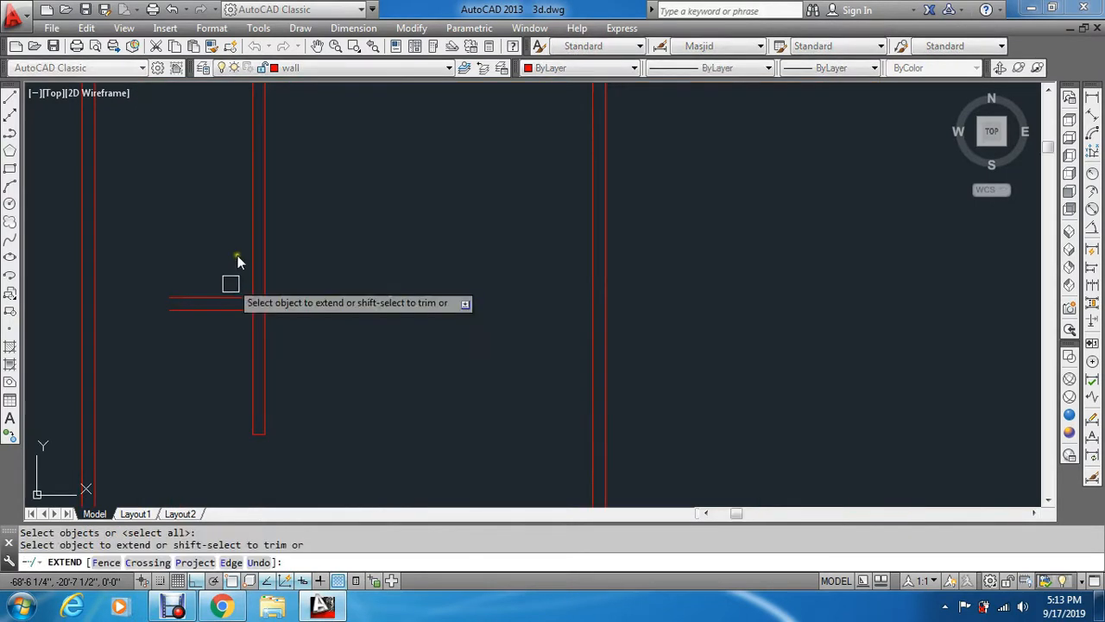
pyautogui.click(237, 256)
pyautogui.click(181, 329)
pyautogui.press('Escape')
pyautogui.press('Escape')
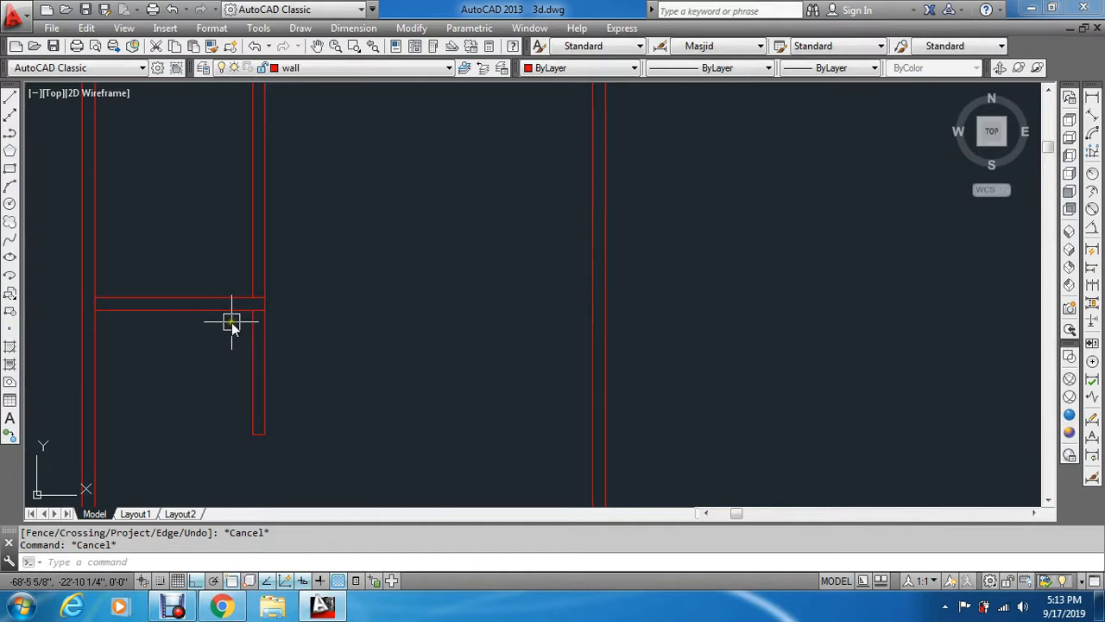
# Trim the ends of the horizontal partition's lines that run inside the adjoining vertical interior wall
pyautogui.write('tr')
pyautogui.press('Return')
pyautogui.press('Return')
pyautogui.scroll(5, 259, 311)
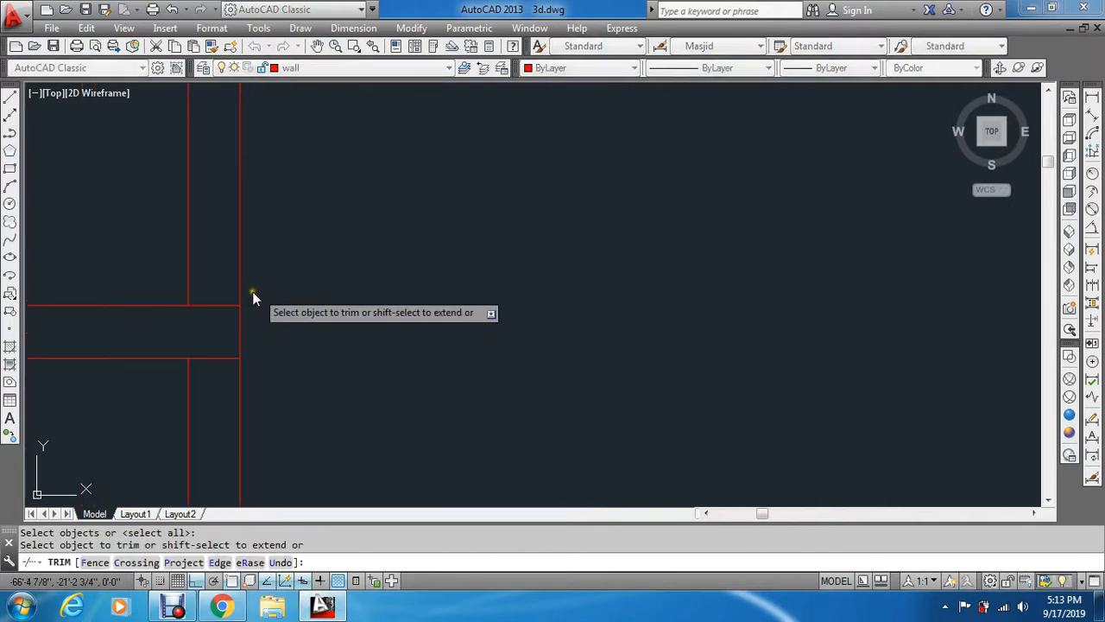
pyautogui.click(224, 297)
pyautogui.click(206, 377)
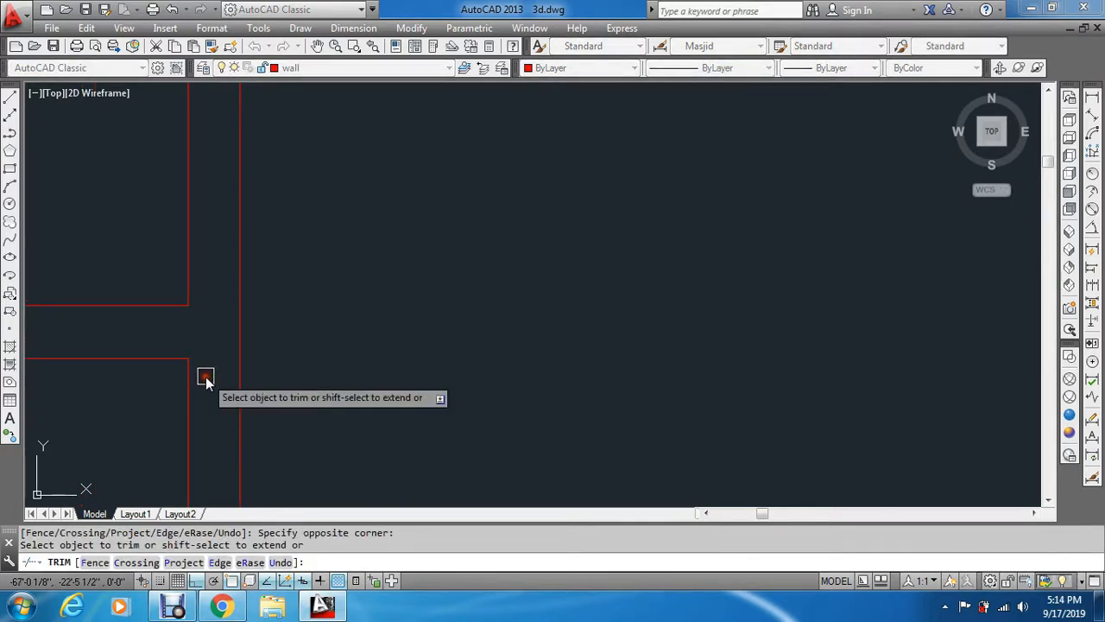
pyautogui.press('Escape')
pyautogui.press('Escape')
# Erase the upper part of the left rooms' vertical interior wall together with the jamb lines at its door opening
pyautogui.scroll(-5, 216, 354)
pyautogui.write('e')
pyautogui.press('Return')
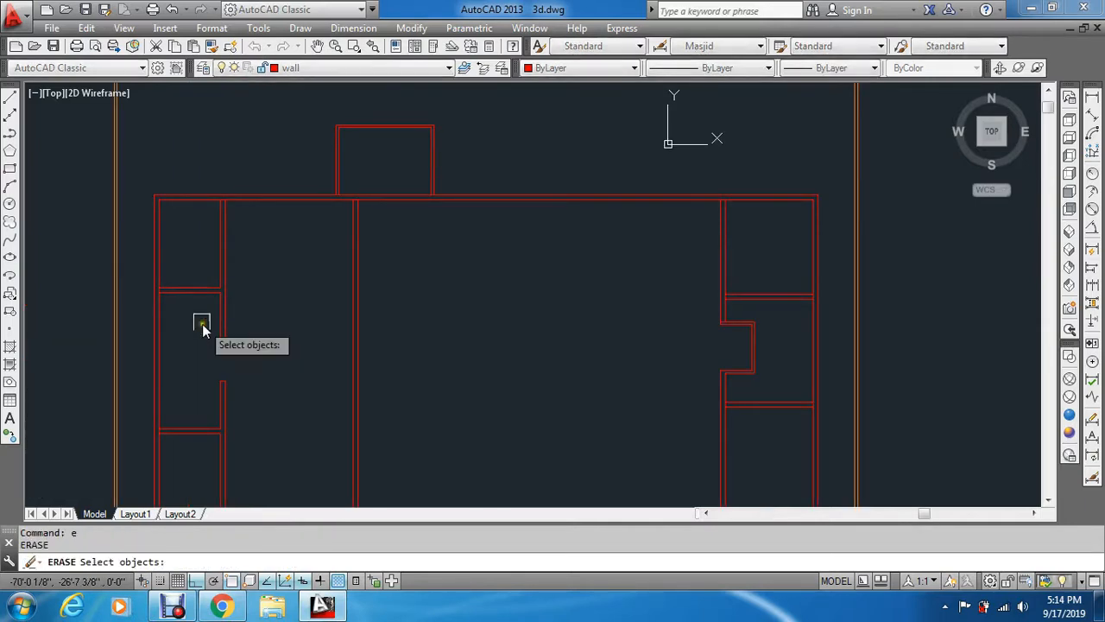
pyautogui.scroll(2, 203, 318)
pyautogui.click(213, 112)
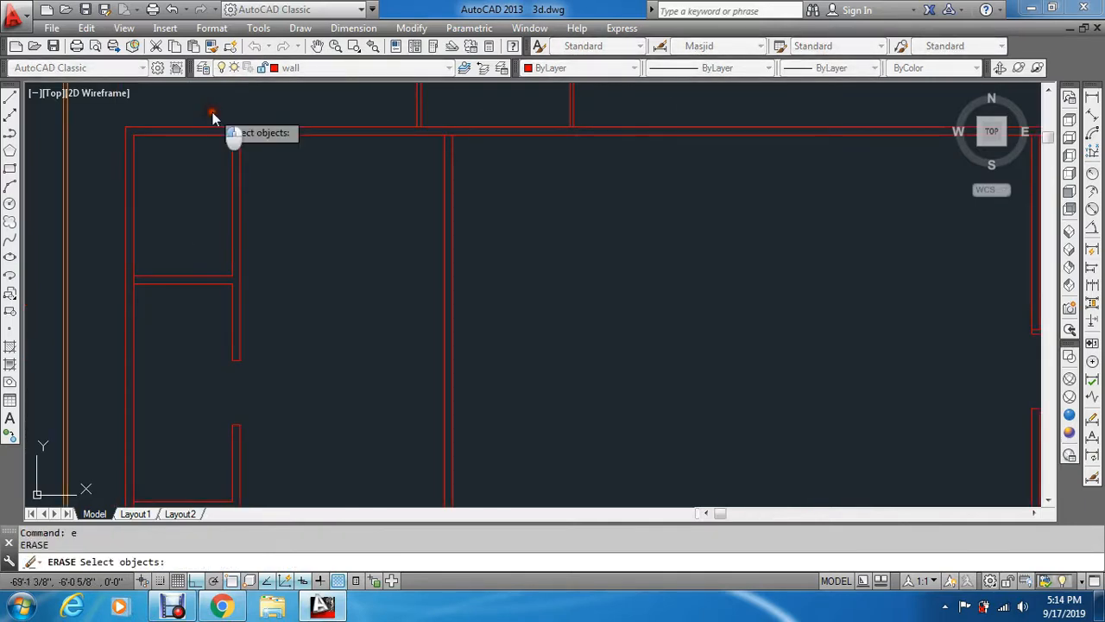
pyautogui.scroll(-3, 251, 276)
pyautogui.scroll(2, 246, 263)
pyautogui.click(245, 259)
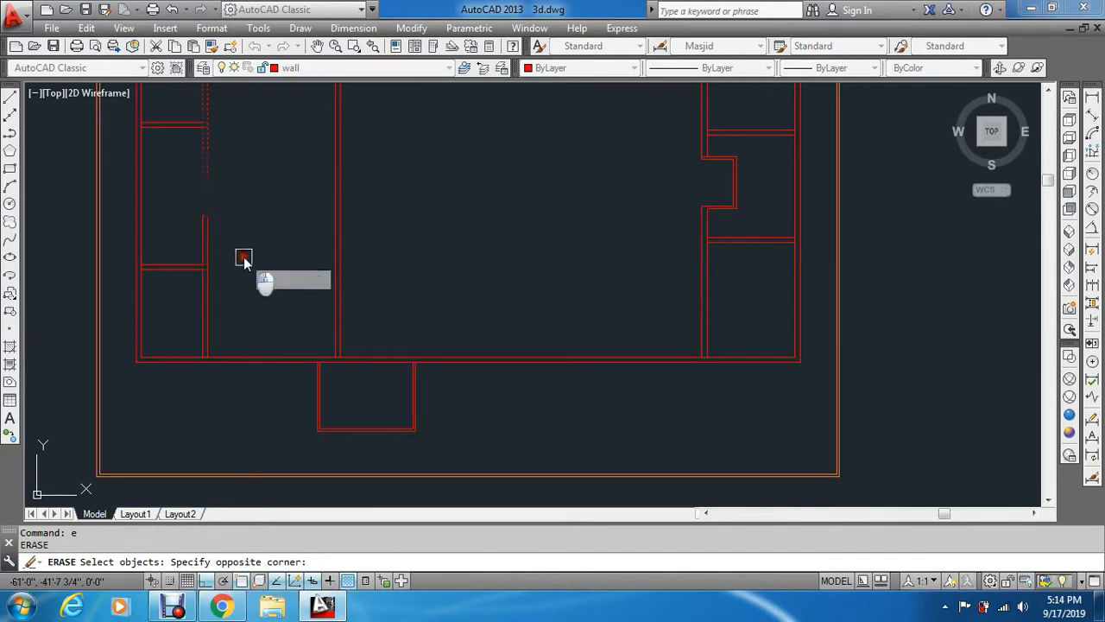
pyautogui.press('Return')
# Erase the short left-hand line of the vertical interior wall between the door opening and the lower-left room's partition
pyautogui.press('Return')
pyautogui.click(173, 192)
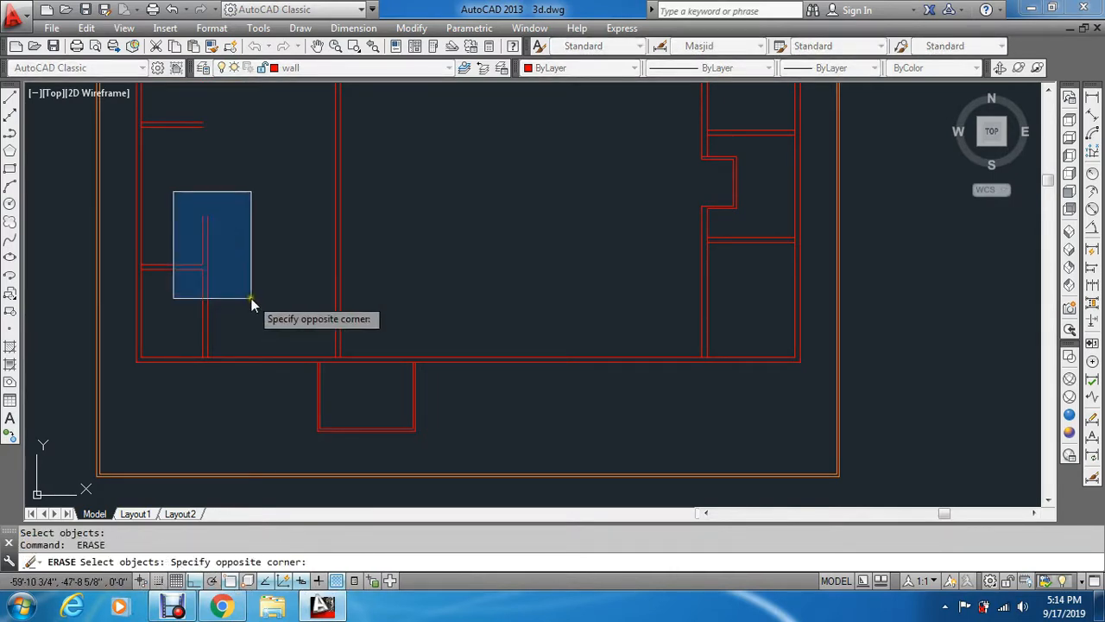
pyautogui.press('Escape')
# Extend both remaining lines of the left rooms' vertical interior wall up to the top wall's inner line
pyautogui.write('ex')
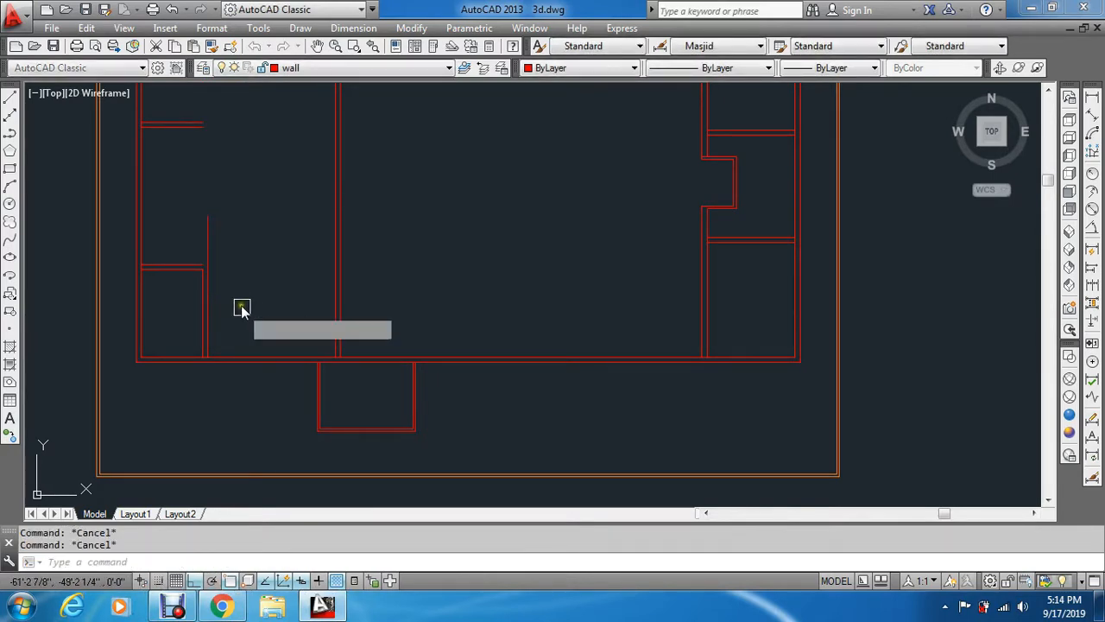
pyautogui.press('Return')
pyautogui.scroll(-3, 234, 240)
pyautogui.scroll(5, 227, 185)
pyautogui.click(239, 182)
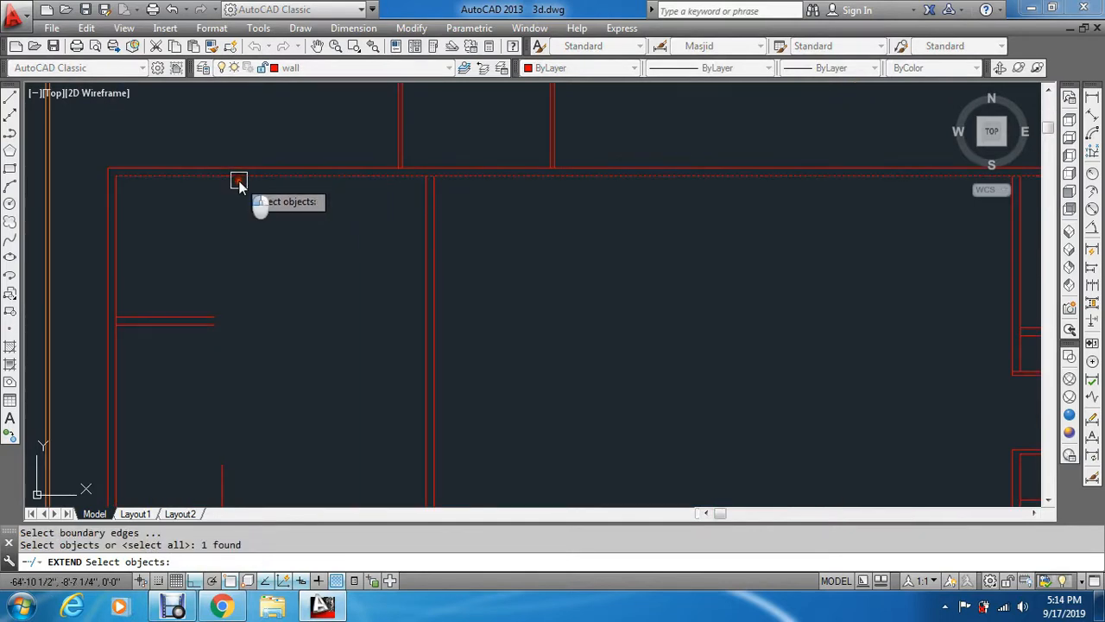
pyautogui.press('Return')
pyautogui.scroll(-3, 239, 182)
pyautogui.scroll(3, 228, 427)
pyautogui.click(256, 435)
pyautogui.click(201, 456)
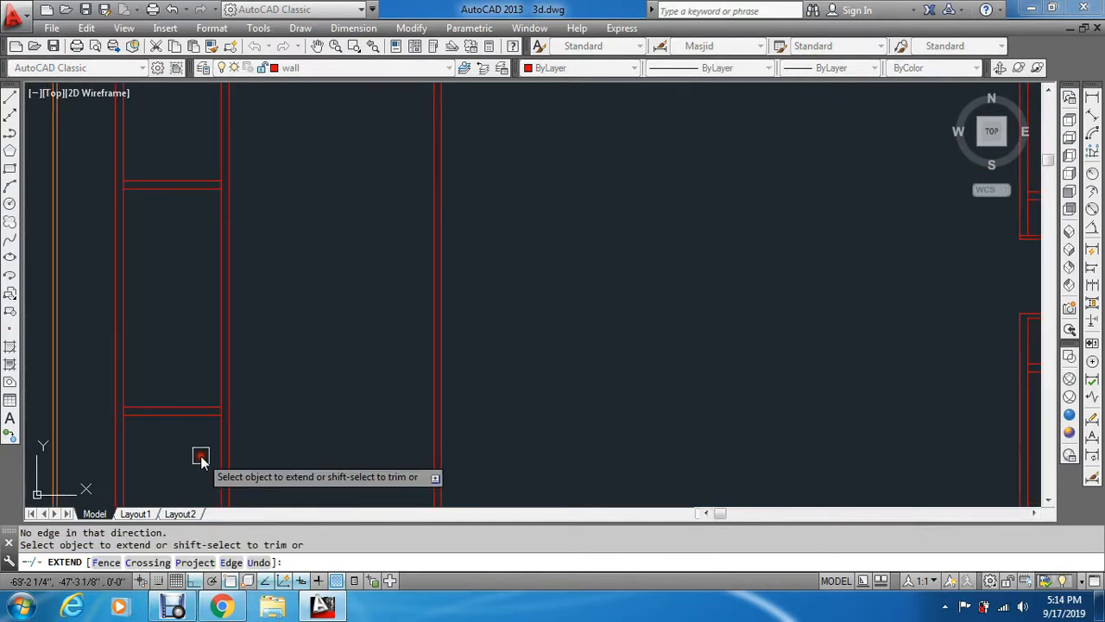
pyautogui.press('Escape')
pyautogui.scroll(-3, 375, 424)
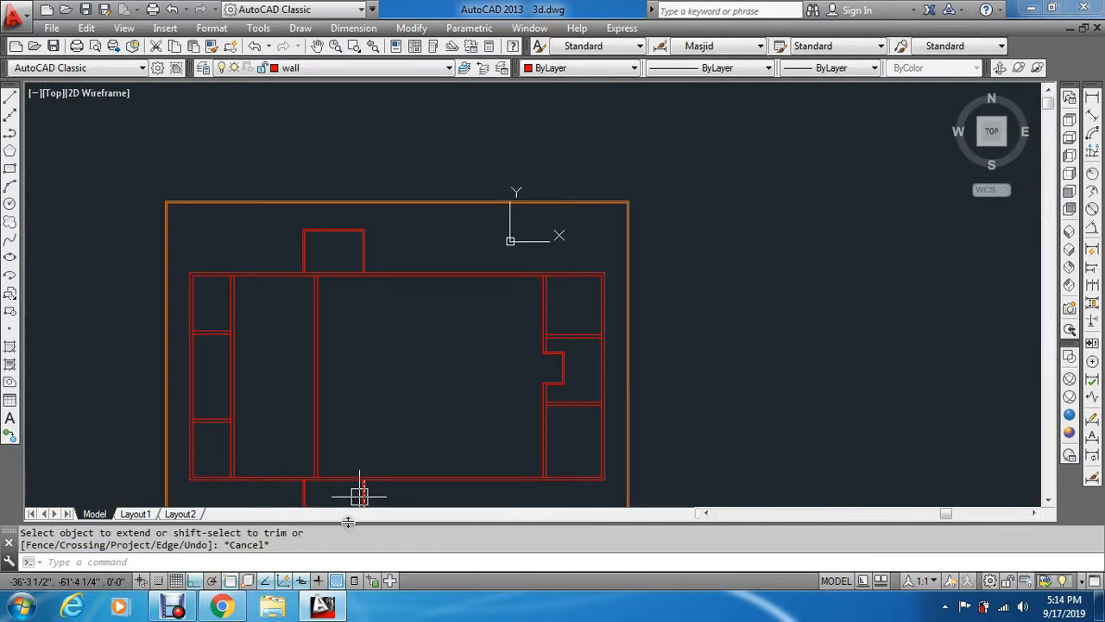
# Look over the wall lines around the whole plan for remaining gaps
pyautogui.scroll(2, 354, 466)
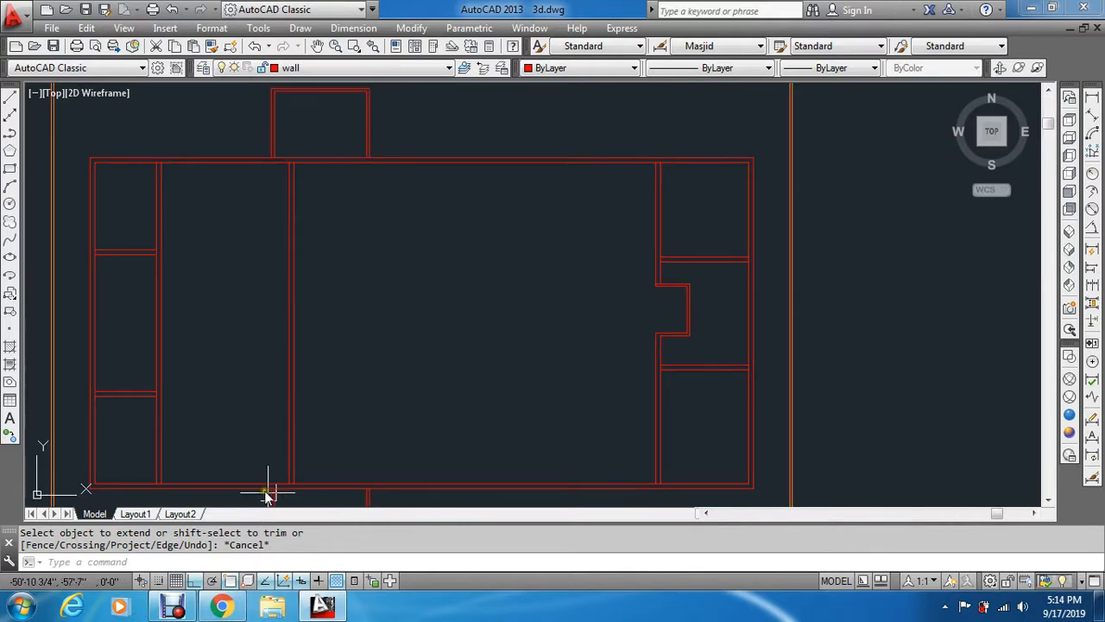
pyautogui.scroll(-4, 233, 417)
pyautogui.scroll(6, 185, 457)
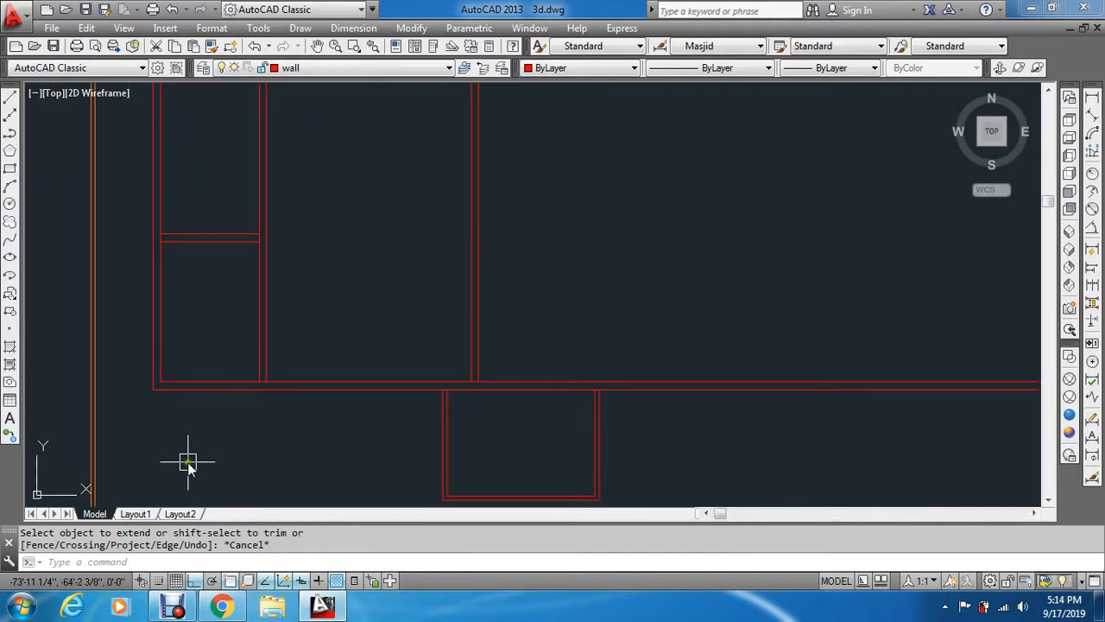
pyautogui.scroll(-2, 188, 464)
pyautogui.scroll(-2, 198, 320)
pyautogui.scroll(4, 198, 311)
pyautogui.scroll(-2, 247, 240)
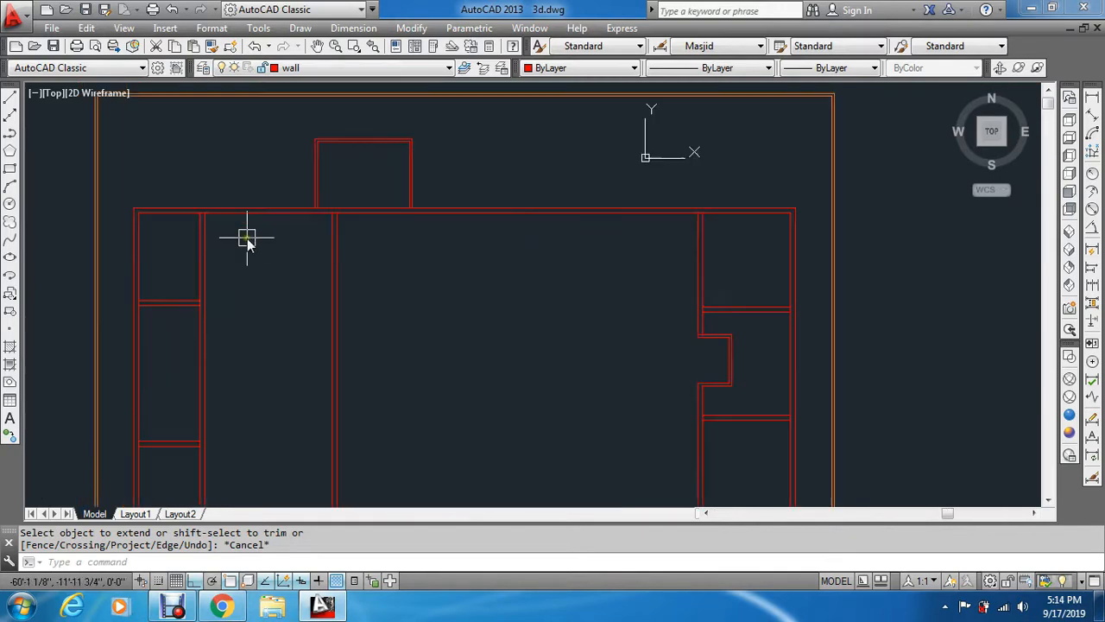
pyautogui.scroll(2, 247, 240)
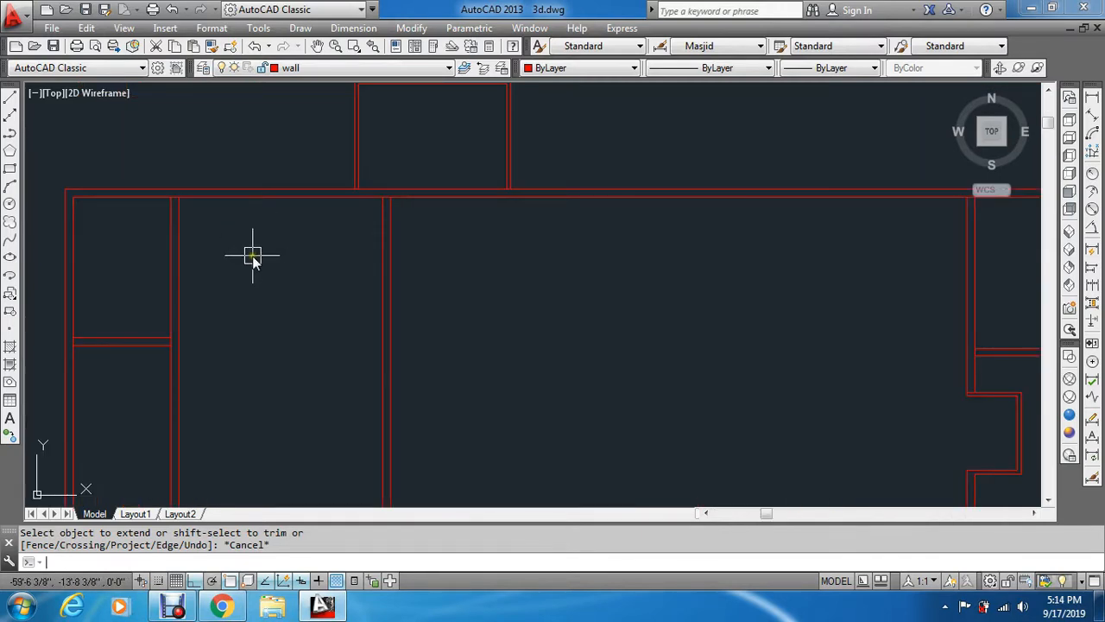
pyautogui.press('Escape')
pyautogui.write('l')
pyautogui.press('Return')
pyautogui.scroll(4, 82, 184)
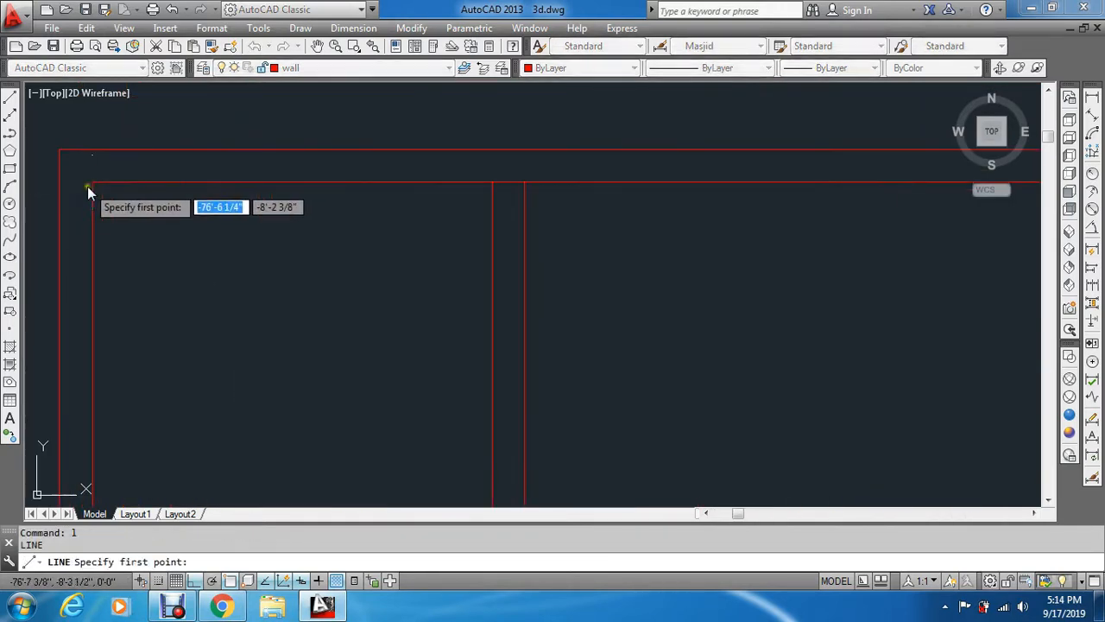
pyautogui.click(89, 181)
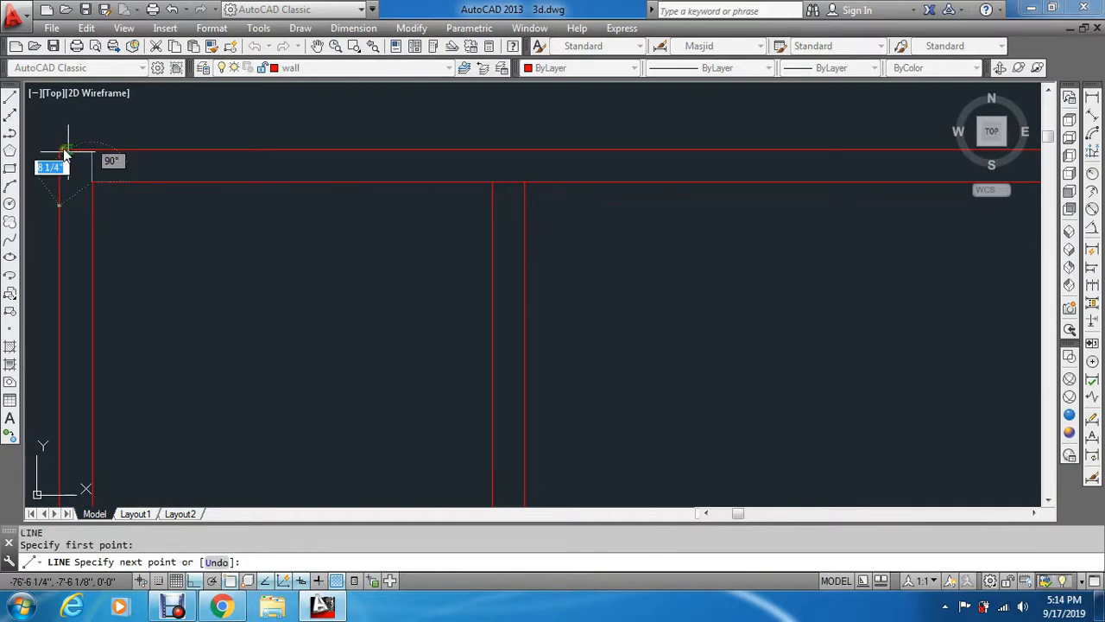
pyautogui.scroll(-4, 126, 161)
pyautogui.press('Escape')
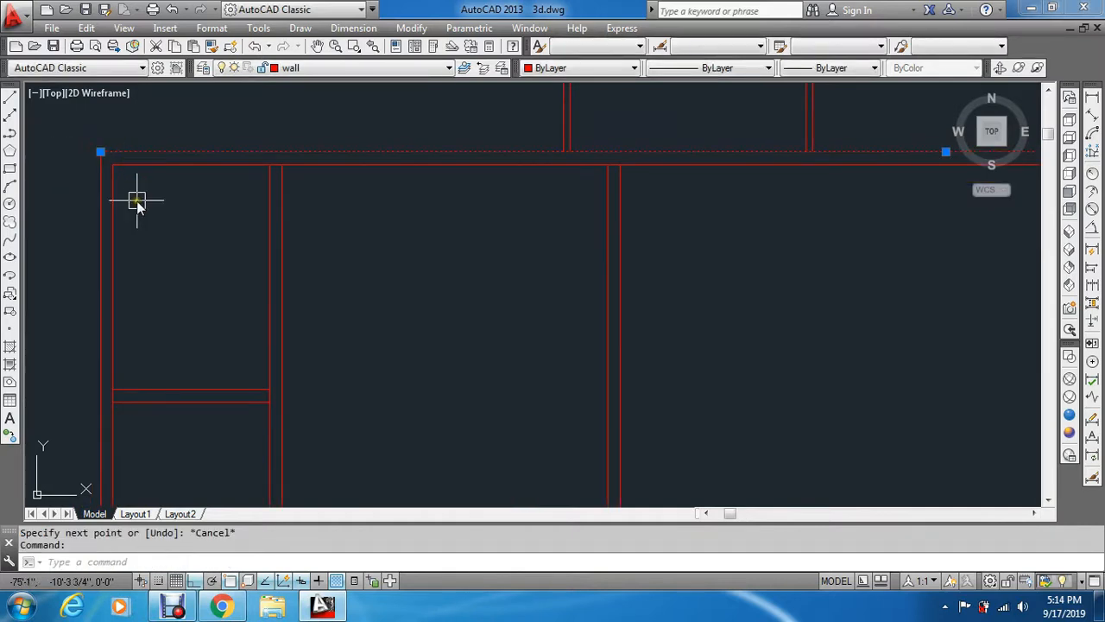
pyautogui.press('Escape')
# Draw a diagonal line joining the outer and inner wall corners at the building's top-left corner
pyautogui.write('l')
pyautogui.press('Return')
pyautogui.scroll(4, 112, 155)
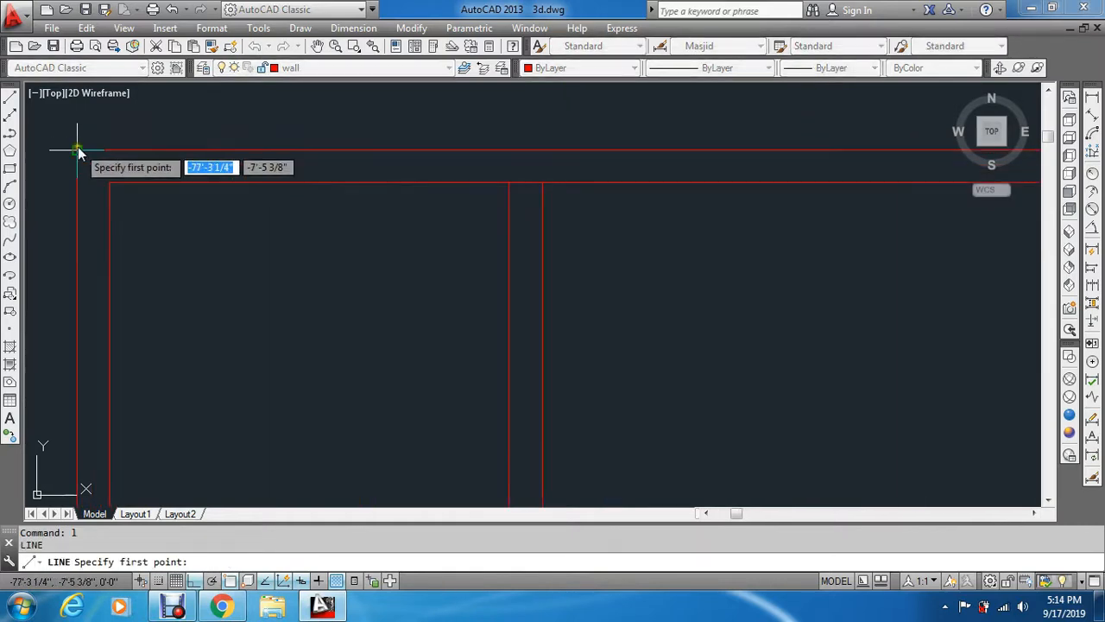
pyautogui.click(78, 149)
pyautogui.click(109, 182)
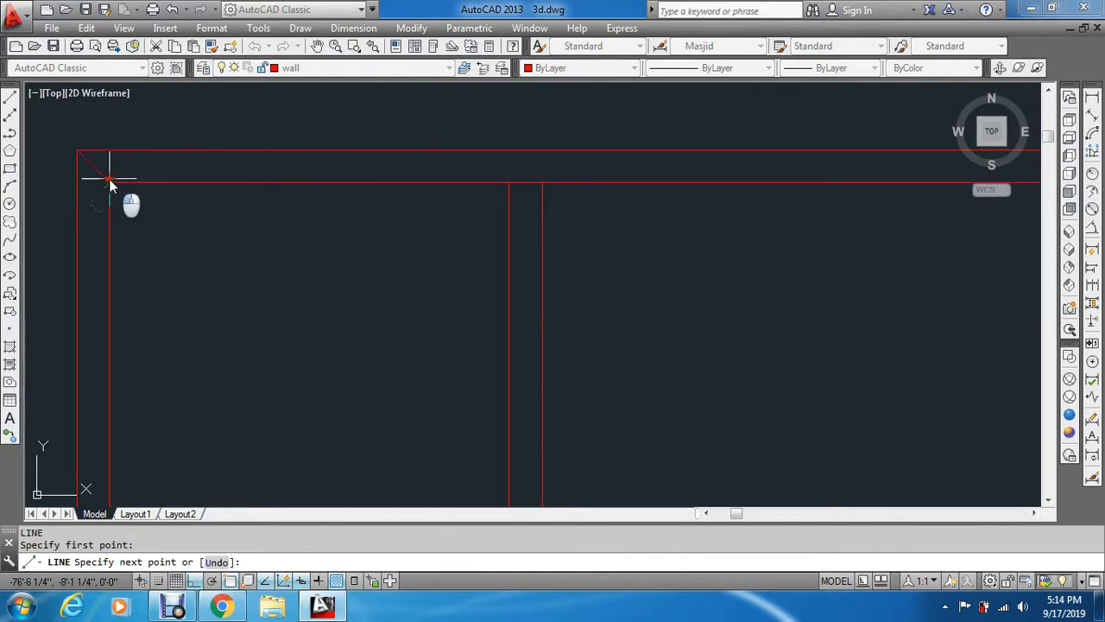
pyautogui.press('Escape')
# Draw a diagonal line joining the inner and outer wall corners at the building's top-right corner
pyautogui.scroll(-5, 155, 177)
pyautogui.press('Return')
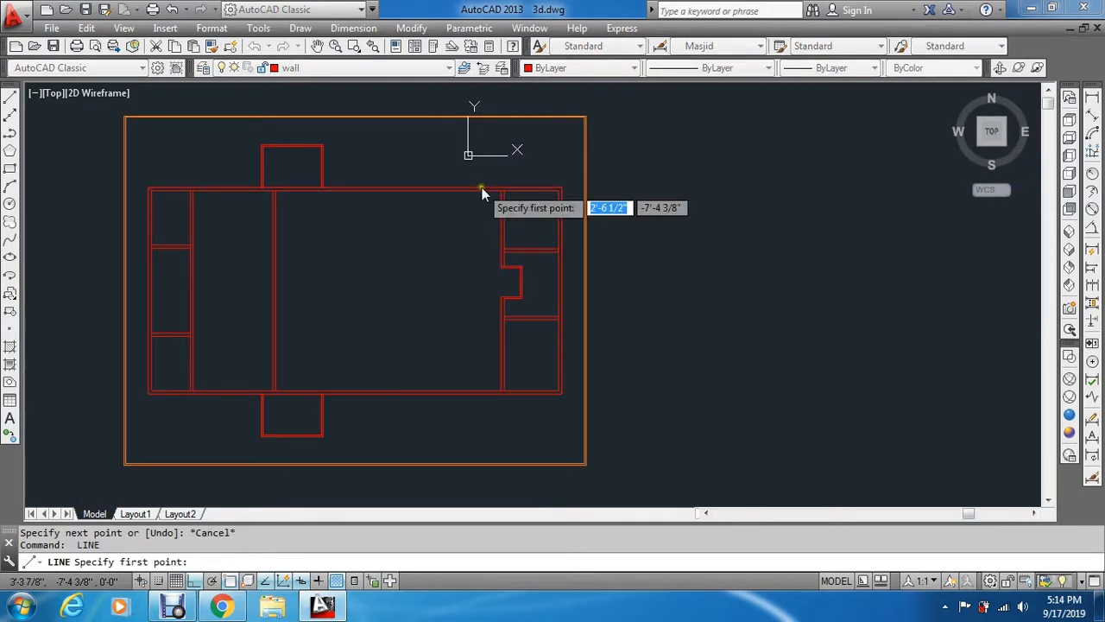
pyautogui.scroll(5, 482, 188)
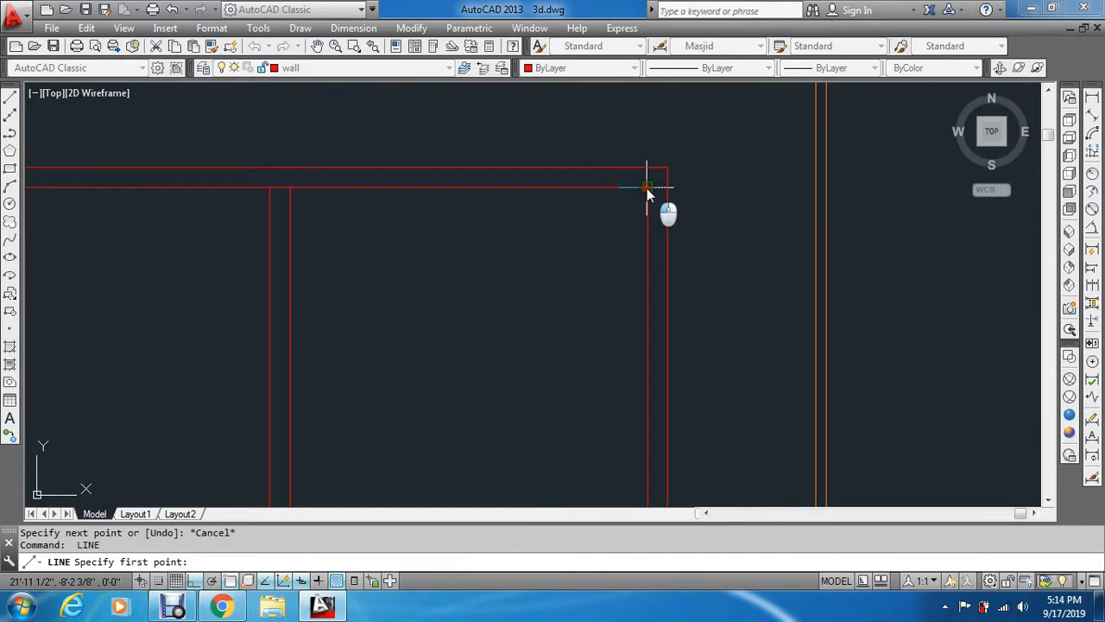
pyautogui.click(663, 167)
pyautogui.press('Escape')
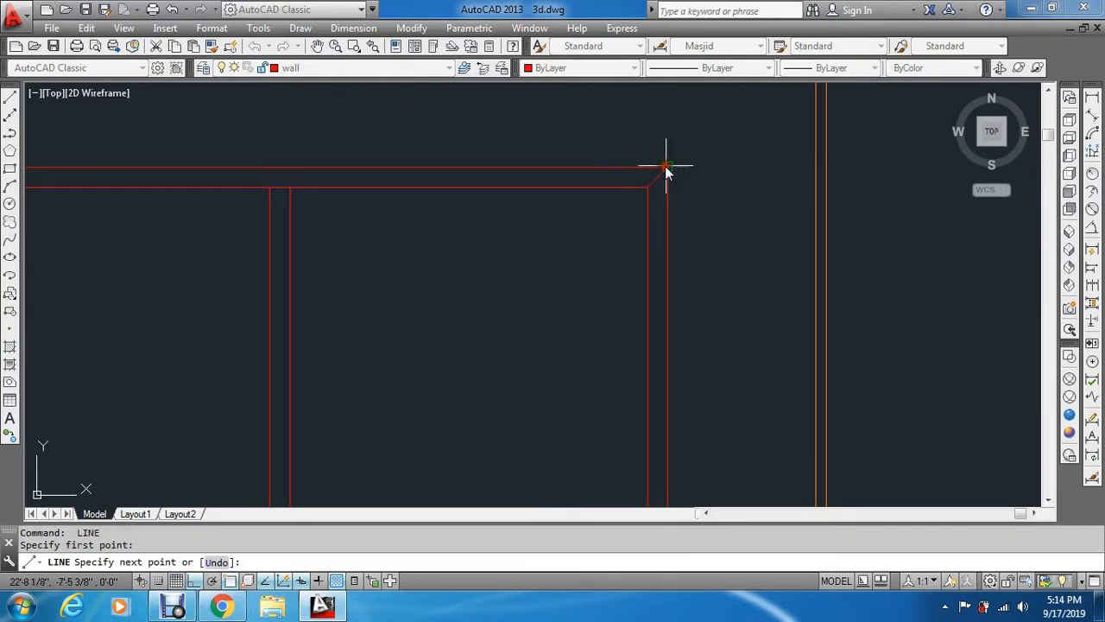
# Draw diagonal lines joining the inner and outer wall corners at the building's bottom-right and bottom-left corners
pyautogui.press('Return')
pyautogui.scroll(-5, 735, 155)
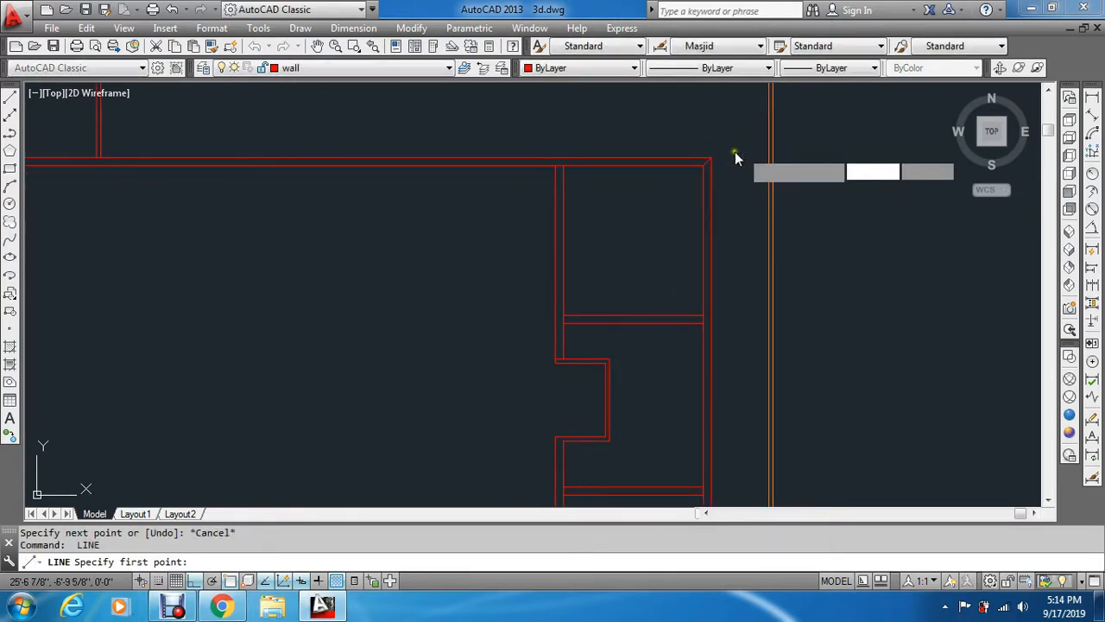
pyautogui.scroll(2, 735, 155)
pyautogui.click(591, 332)
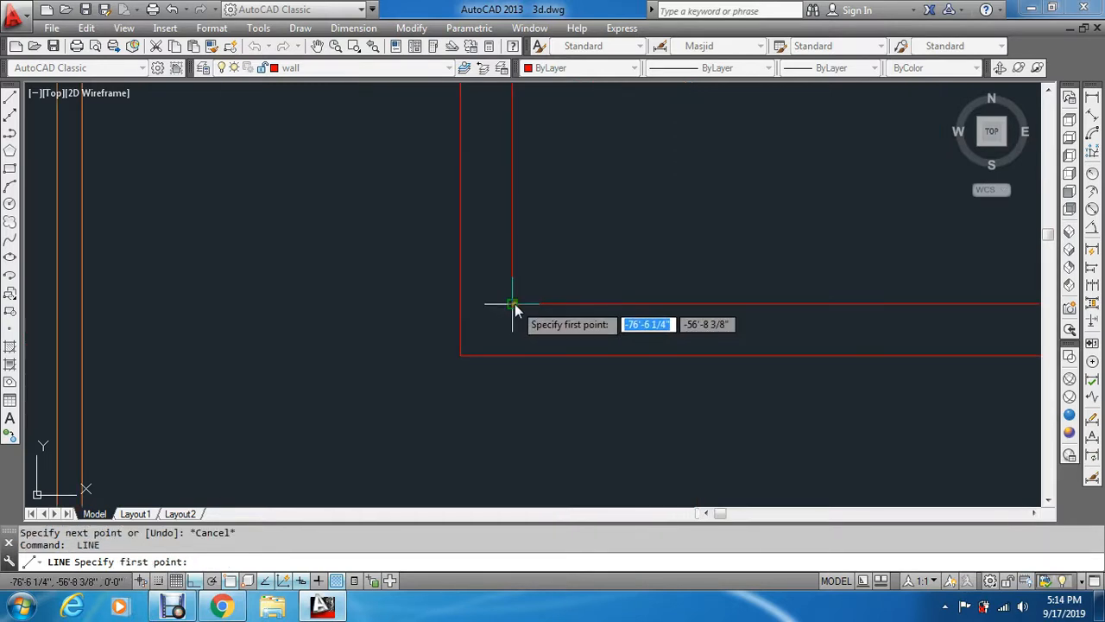
pyautogui.click(514, 304)
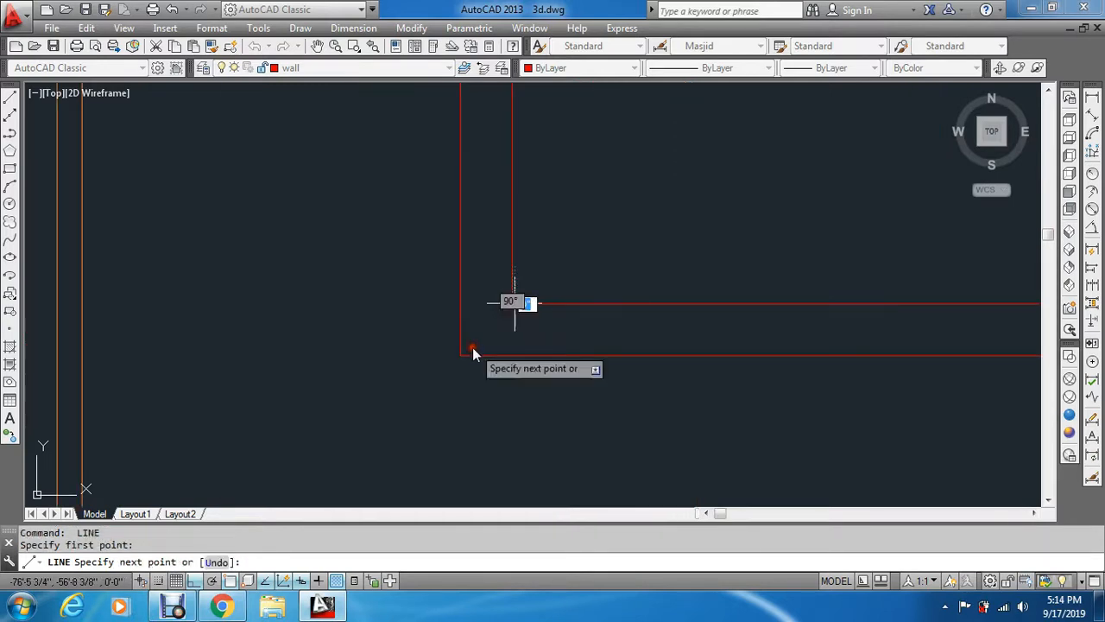
pyautogui.click(460, 354)
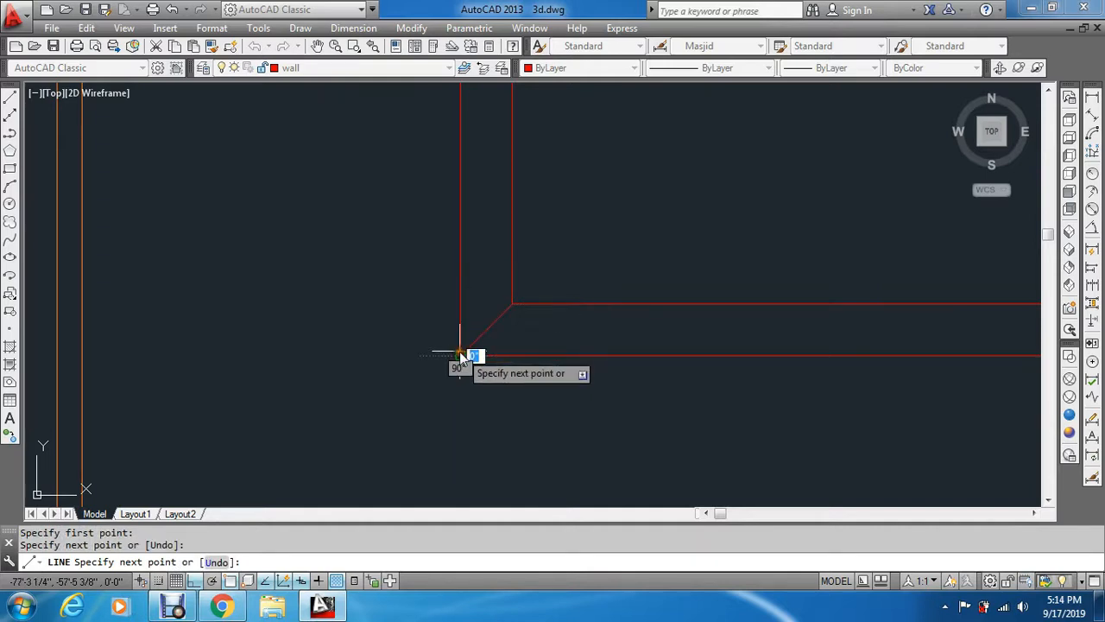
pyautogui.press('Escape')
# Create a boundary polyline from the area between the two lines of the bottom exterior wall
pyautogui.scroll(-5, 459, 351)
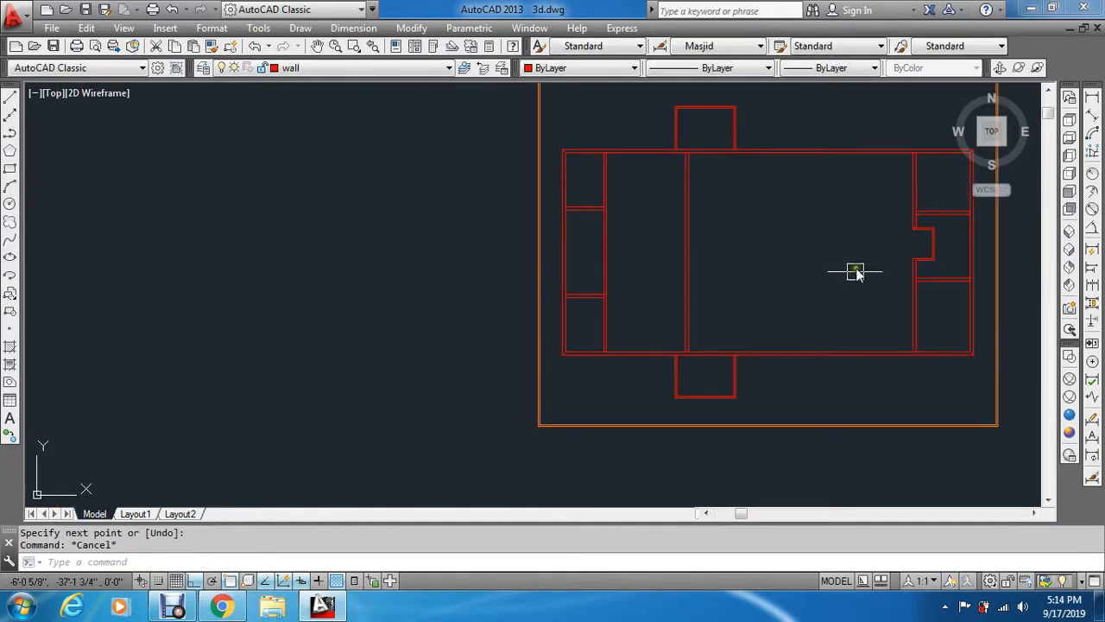
pyautogui.scroll(2, 784, 345)
pyautogui.scroll(-2, 671, 365)
pyautogui.scroll(4, 661, 417)
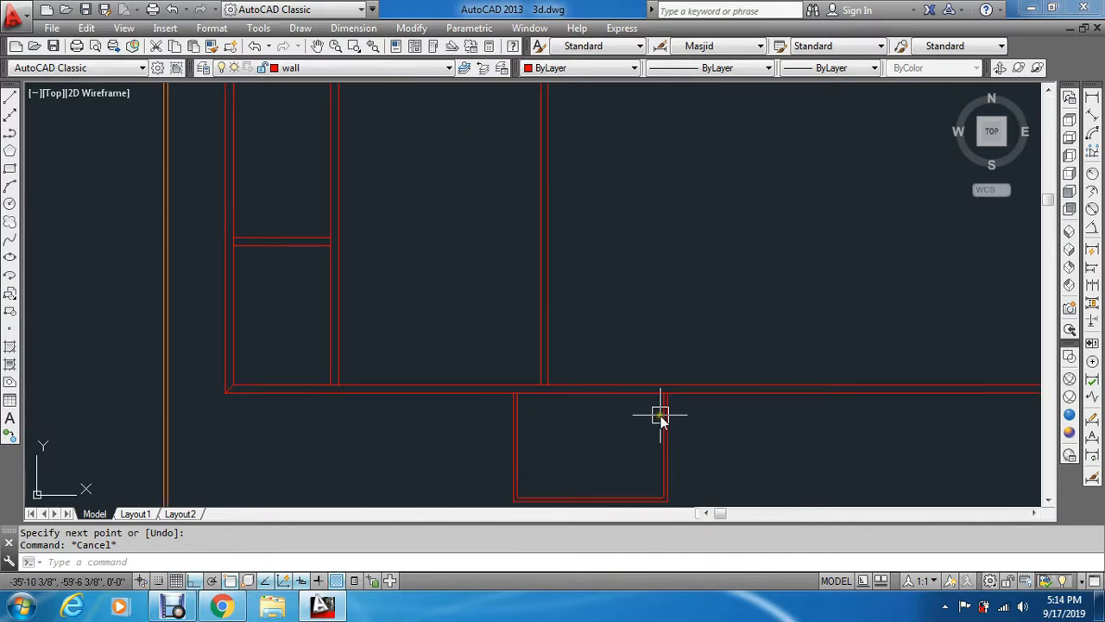
pyautogui.scroll(2, 660, 417)
pyautogui.press('Escape')
pyautogui.scroll(-2, 634, 346)
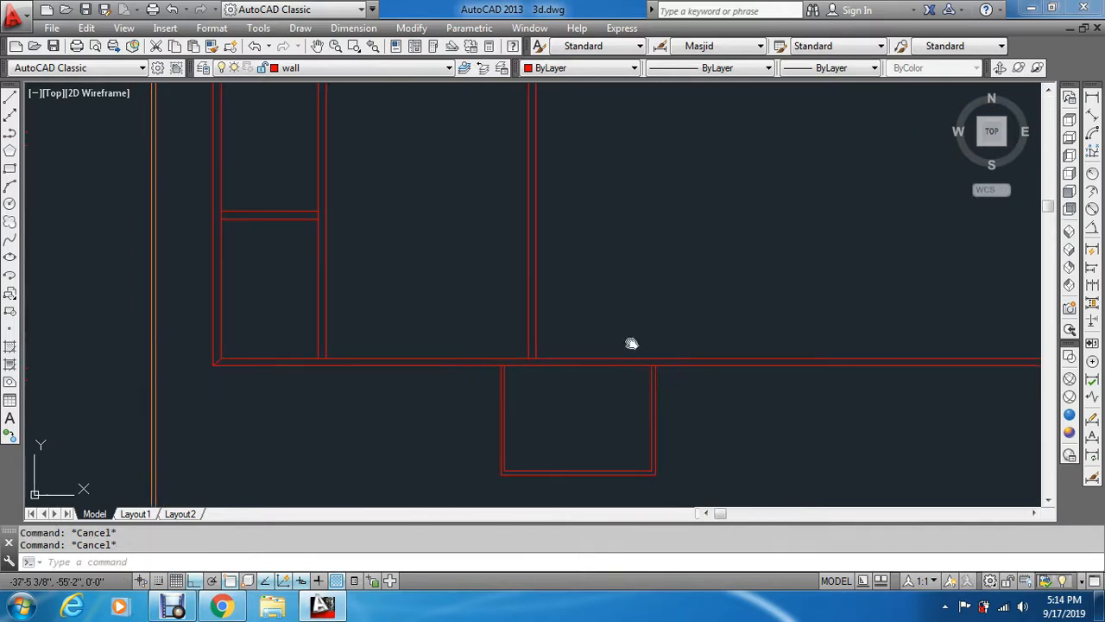
pyautogui.scroll(-2, 604, 350)
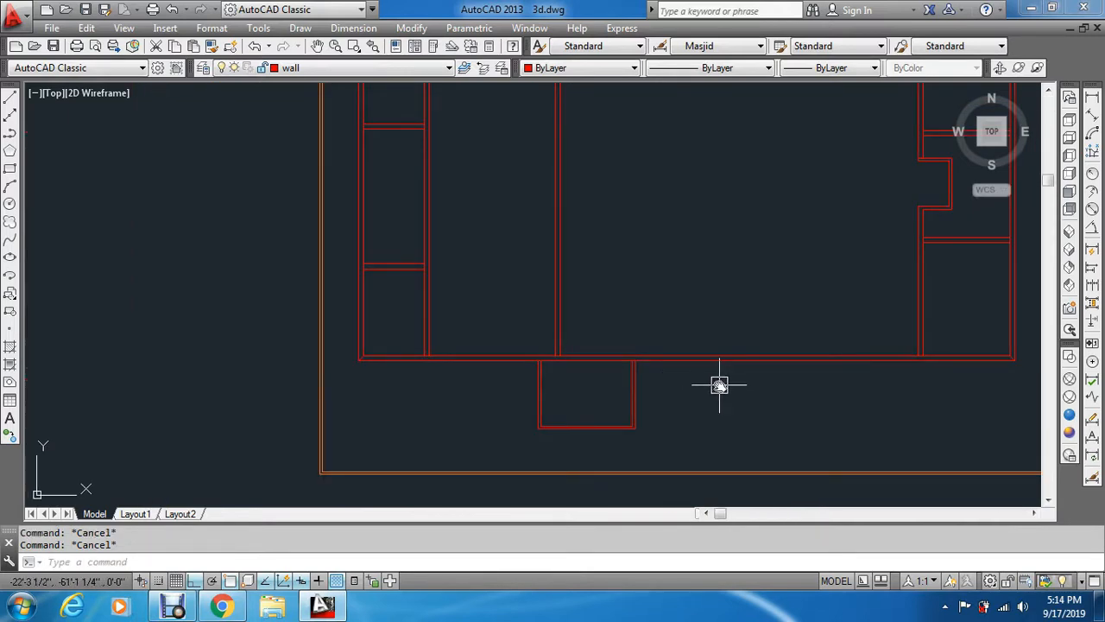
pyautogui.write('bo')
pyautogui.press('Return')
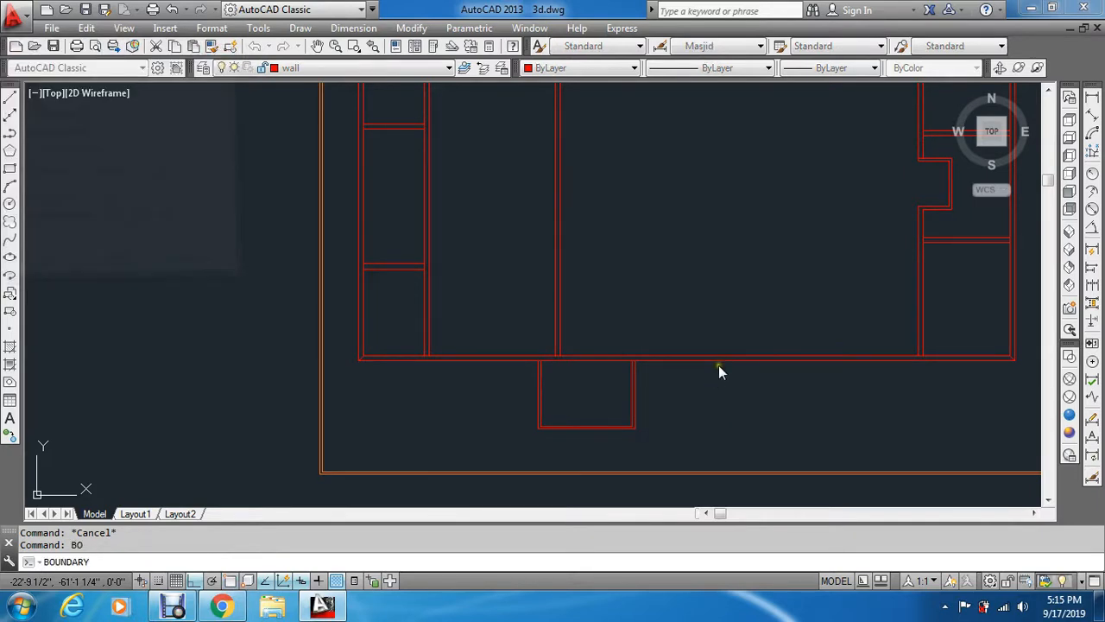
pyautogui.click(713, 360)
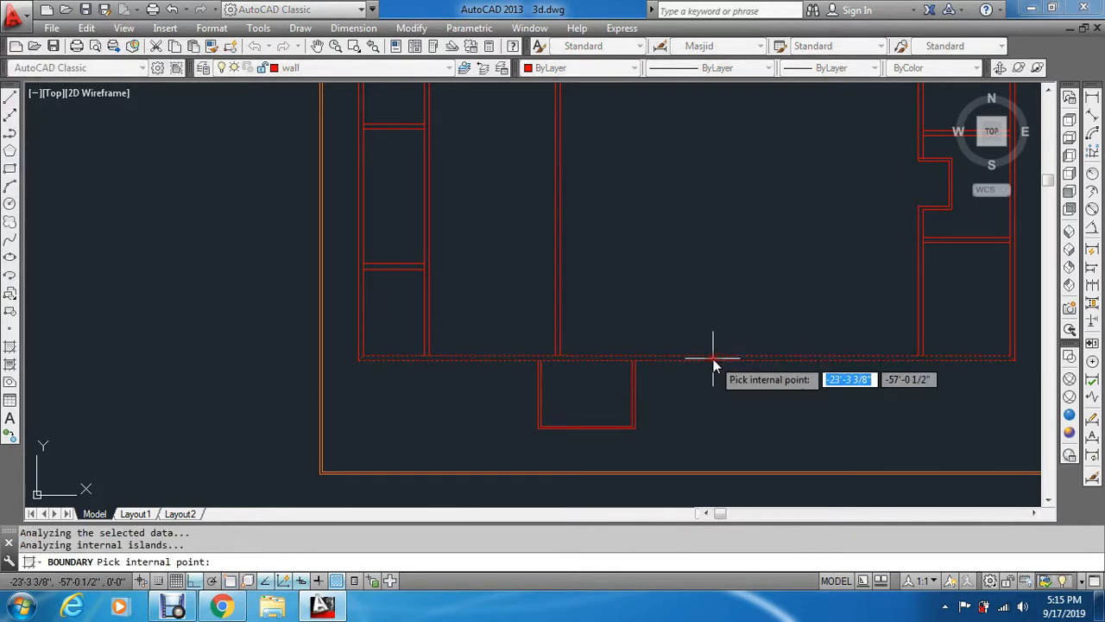
pyautogui.press('Return')
# Create a boundary polyline from the area between the two lines of the top exterior wall
pyautogui.scroll(-2, 504, 365)
pyautogui.scroll(2, 710, 216)
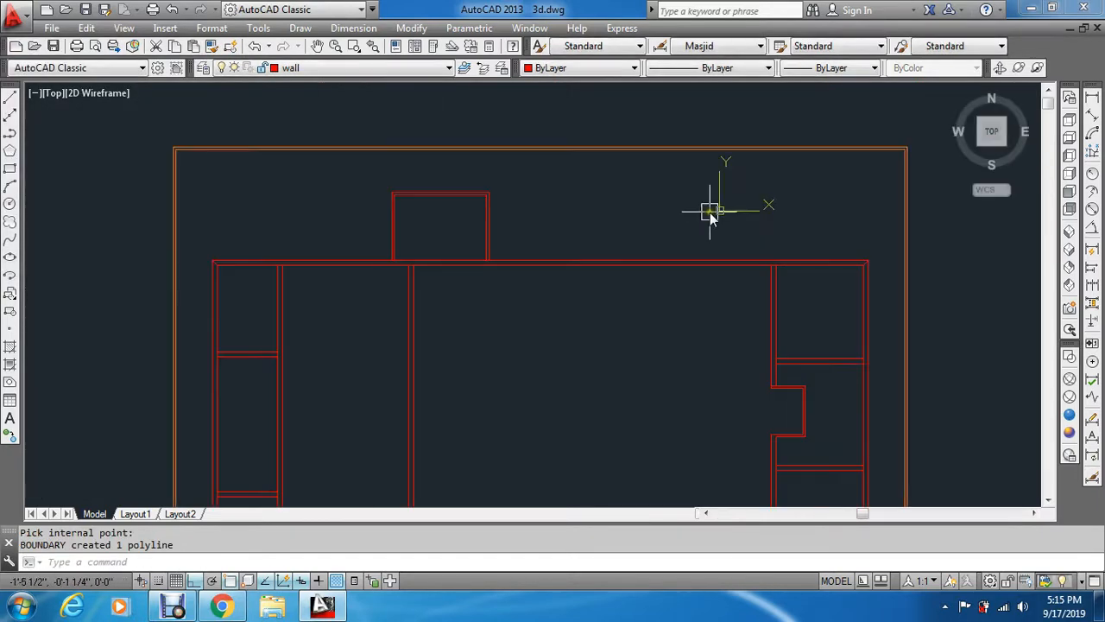
pyautogui.press('Return')
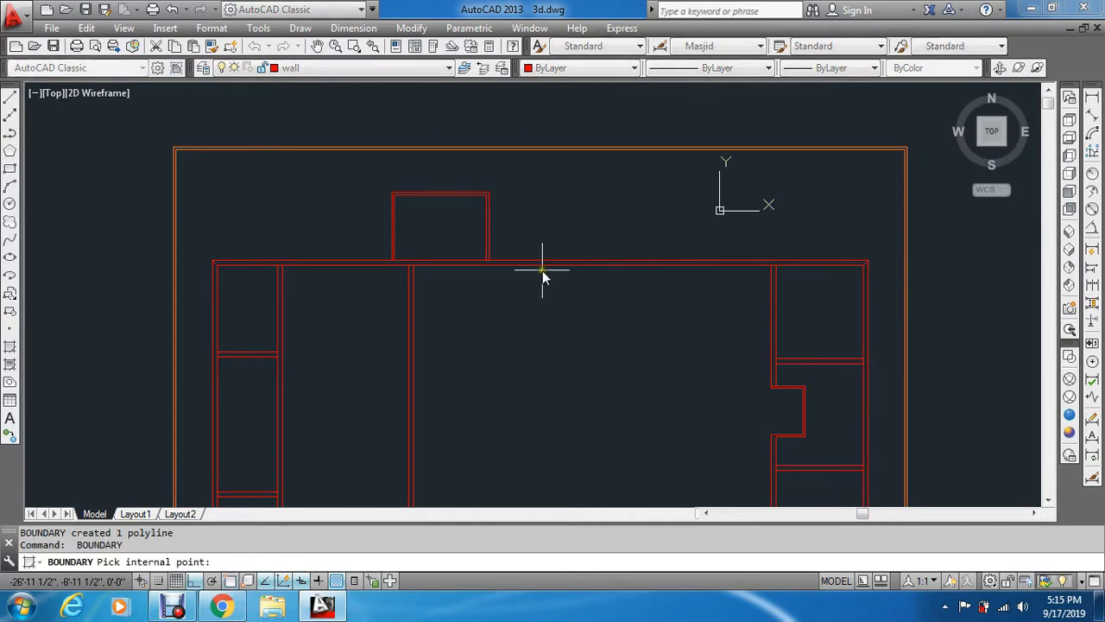
pyautogui.click(493, 264)
pyautogui.press('Return')
# Create a boundary polyline from the area between the two lines of the left exterior wall
pyautogui.scroll(-2, 470, 279)
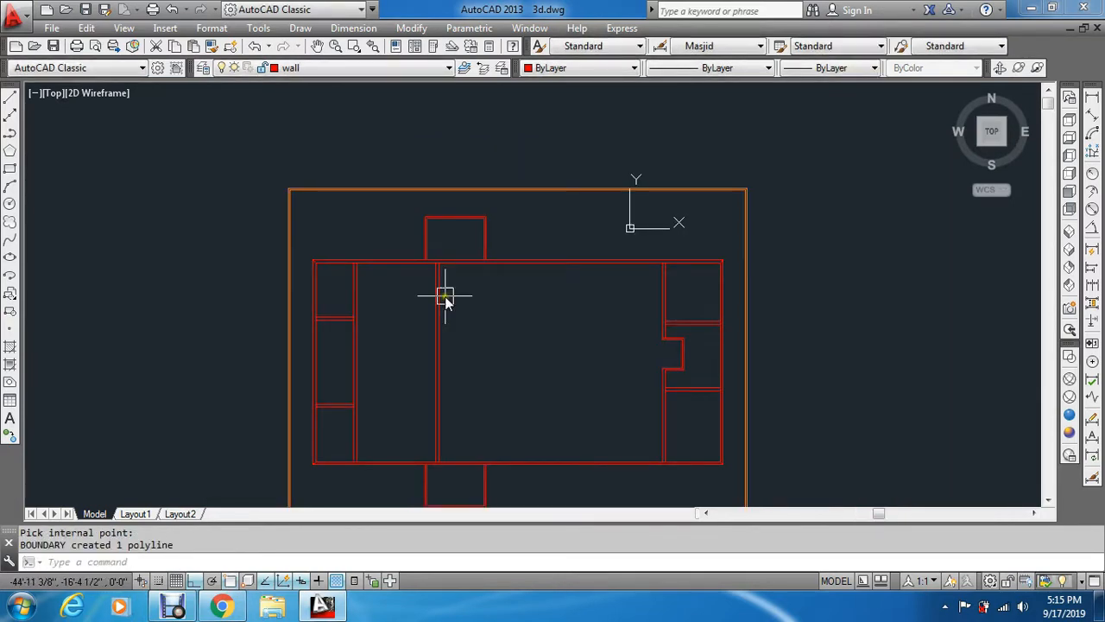
pyautogui.click(242, 246)
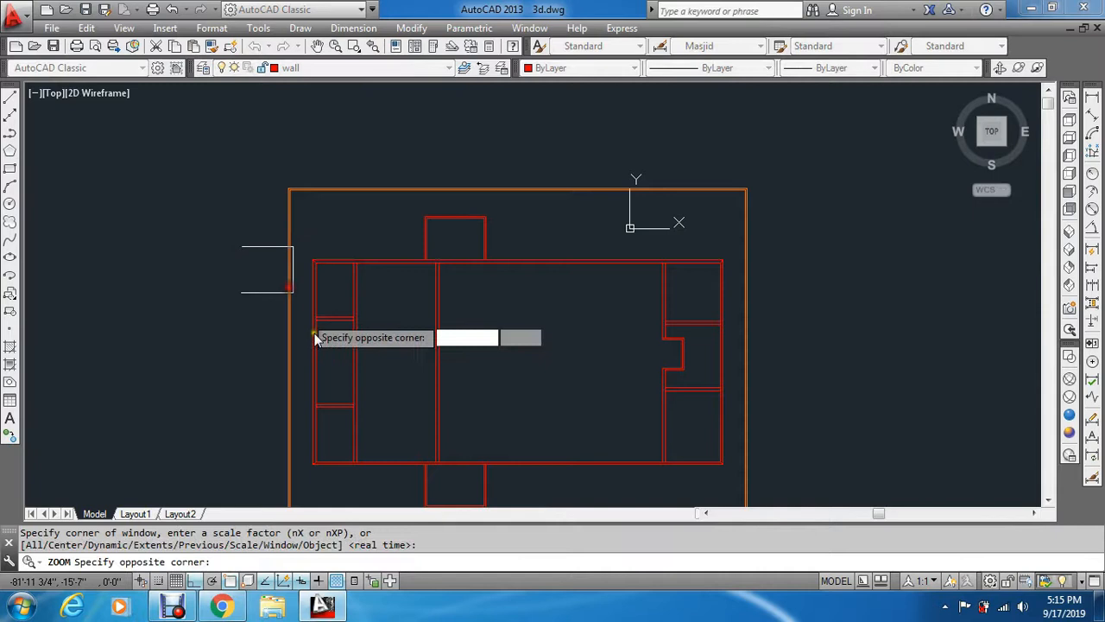
pyautogui.click(351, 475)
pyautogui.press('Escape')
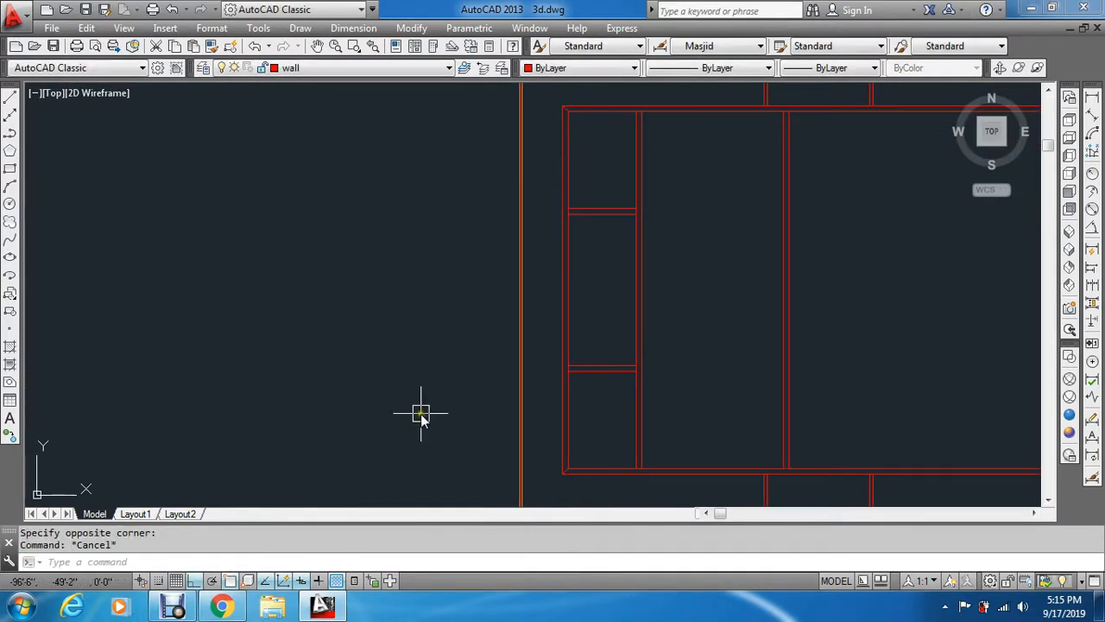
pyautogui.write('bo')
pyautogui.press('Return')
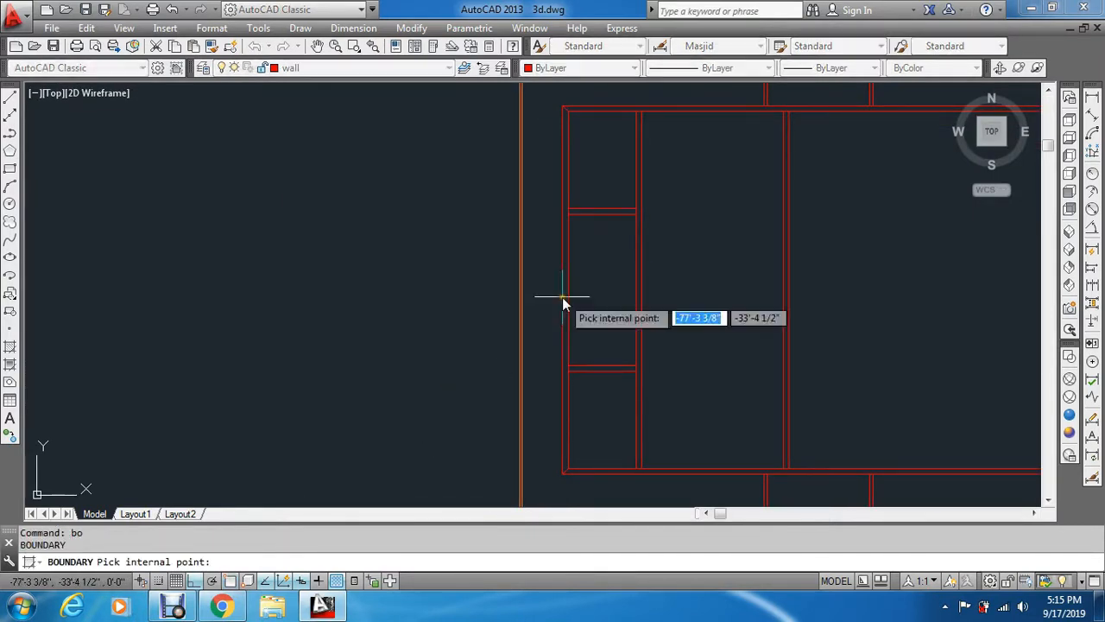
pyautogui.click(567, 302)
pyautogui.click(659, 313)
pyautogui.press('Return')
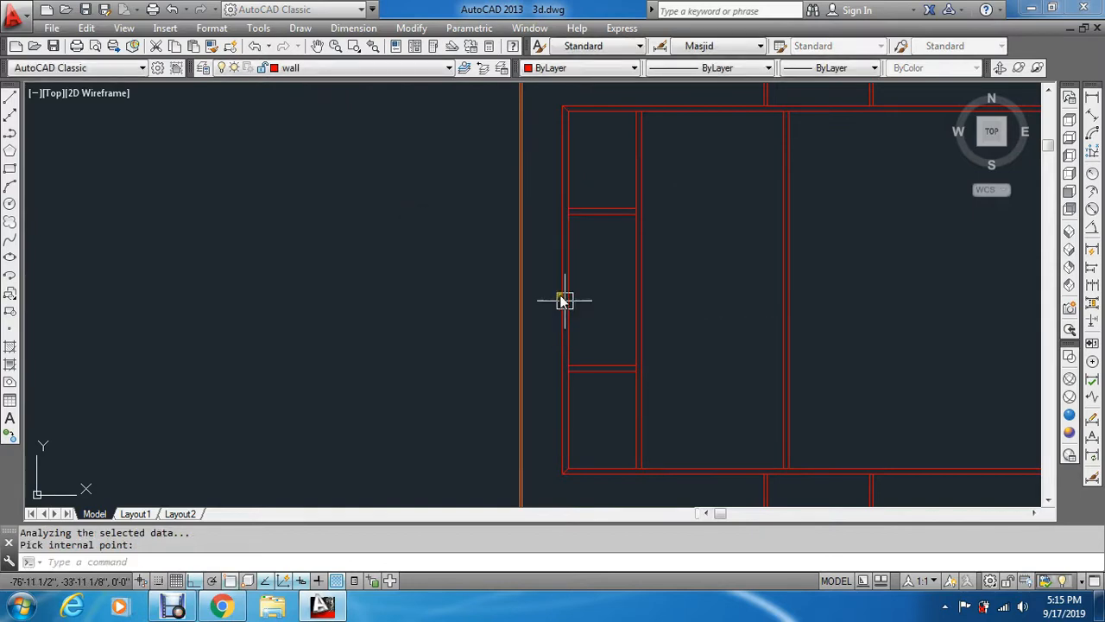
pyautogui.press('Return')
pyautogui.press('Return')
pyautogui.click(566, 291)
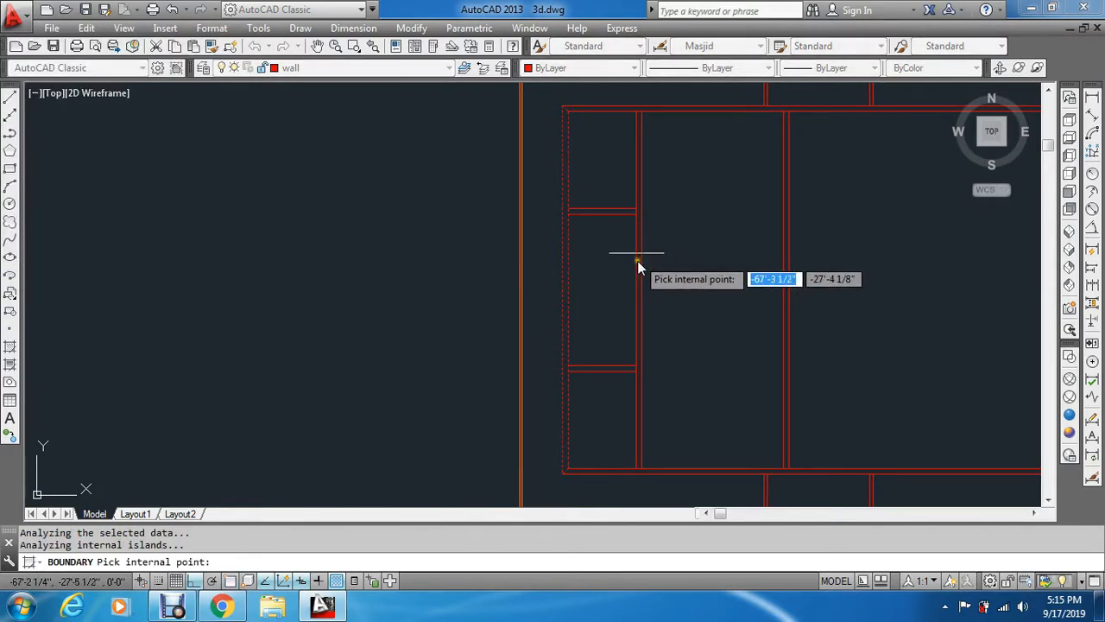
pyautogui.press('Return')
# Create a boundary polyline inside the vertical interior wall that closes off the left rooms
pyautogui.press('Return')
pyautogui.press('Return')
pyautogui.click(639, 273)
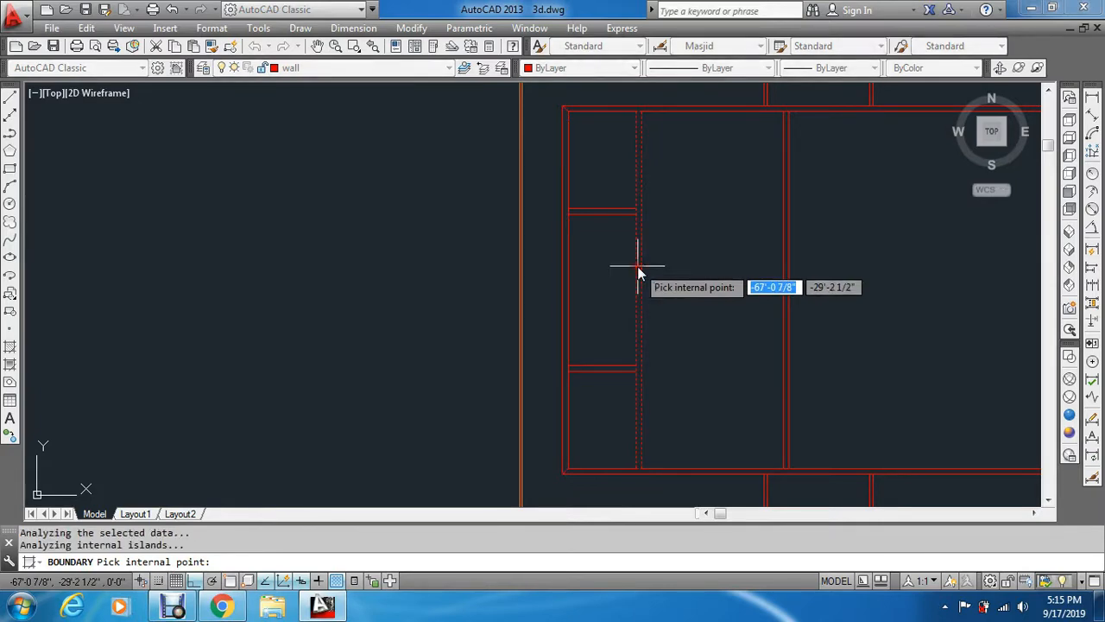
pyautogui.press('Return')
# Create boundary polylines inside the upper and lower horizontal partitions between the left rooms
pyautogui.press('Return')
pyautogui.press('Return')
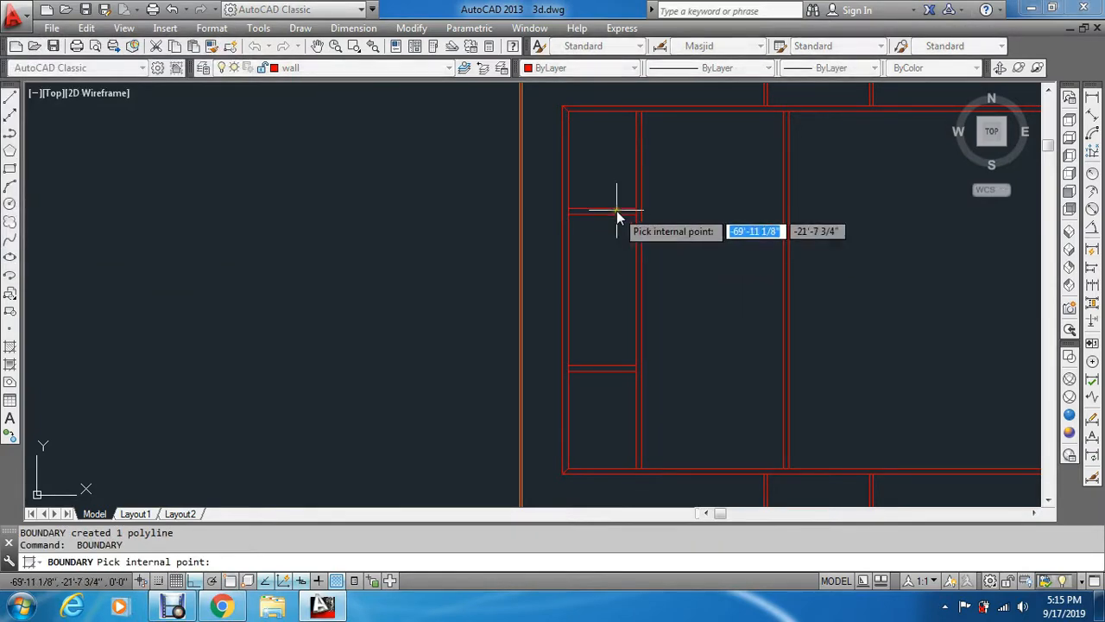
pyautogui.click(617, 218)
pyautogui.press('Return')
pyautogui.press('Return')
pyautogui.press('Return')
pyautogui.scroll(4, 616, 370)
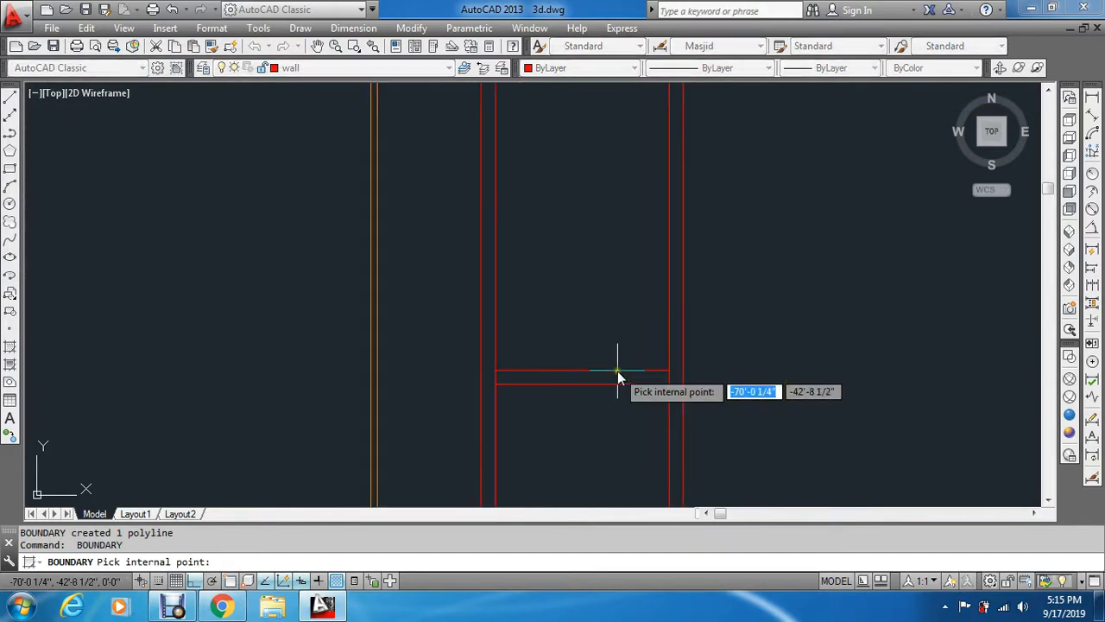
pyautogui.click(619, 374)
pyautogui.press('Return')
pyautogui.scroll(-4, 618, 374)
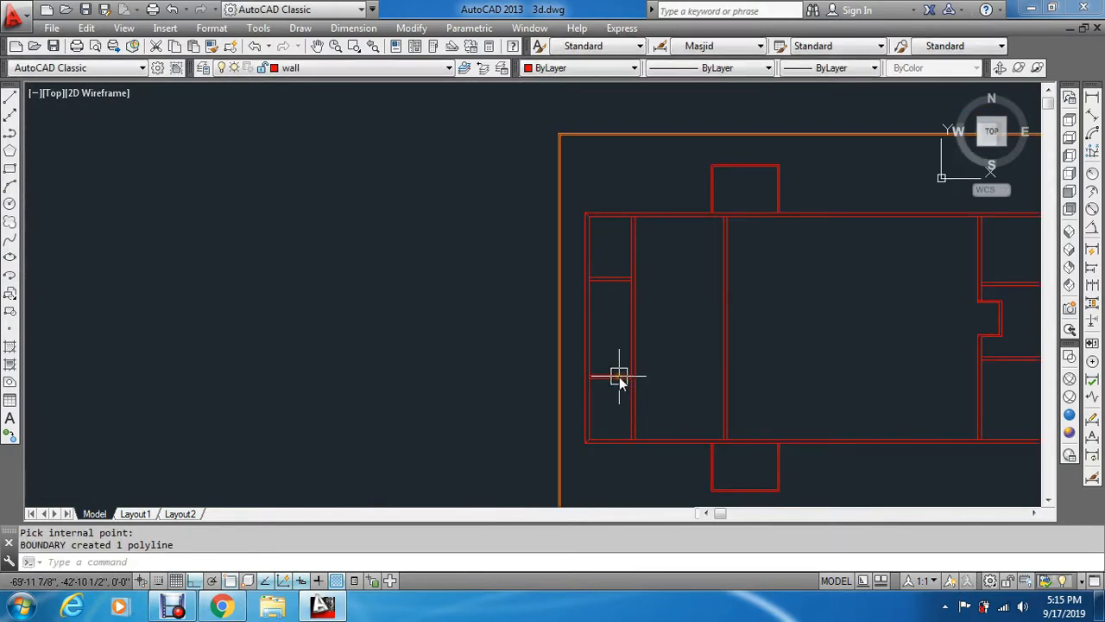
# Create a boundary polyline inside the full-height vertical wall at the left side of the main hall
pyautogui.scroll(3, 751, 280)
pyautogui.press('Return')
pyautogui.moveTo(718, 412); pyautogui.dragTo(682, 334, button='middle')
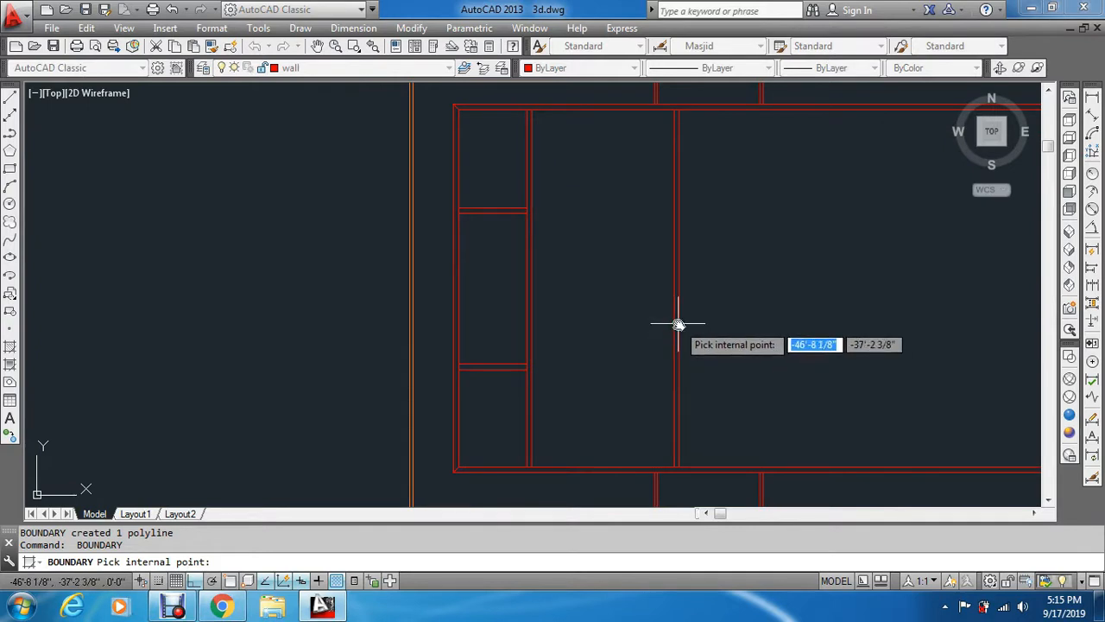
pyautogui.click(676, 316)
pyautogui.press('Return')
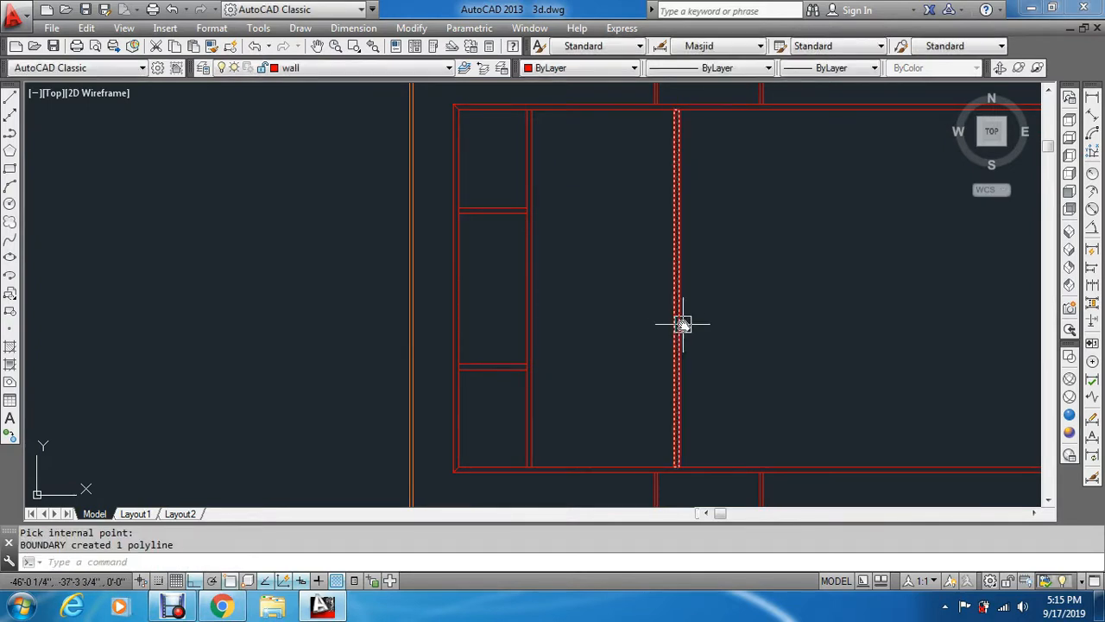
# Create a boundary polyline inside the lower part of the vertical wall between the main hall and the right rooms
pyautogui.scroll(-5, 755, 339)
pyautogui.scroll(3, 747, 337)
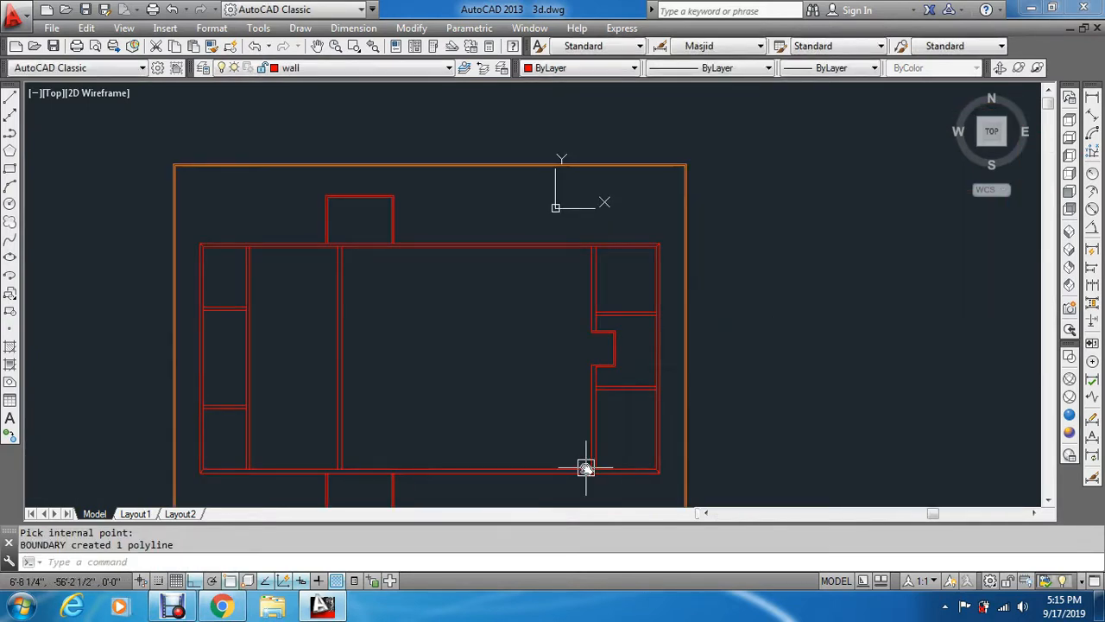
pyautogui.press('Return')
pyautogui.scroll(3, 587, 462)
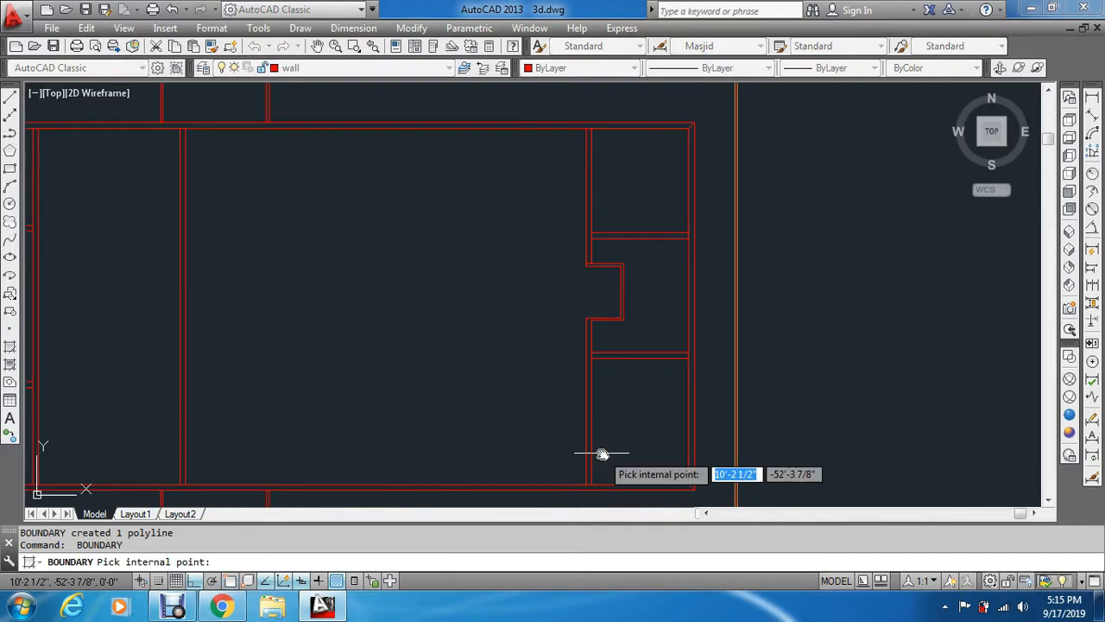
pyautogui.click(585, 394)
pyautogui.press('Return')
# Create boundary polylines inside the horizontal partitions of the right rooms and the upper part of the adjoining vertical wall
pyautogui.press('Return')
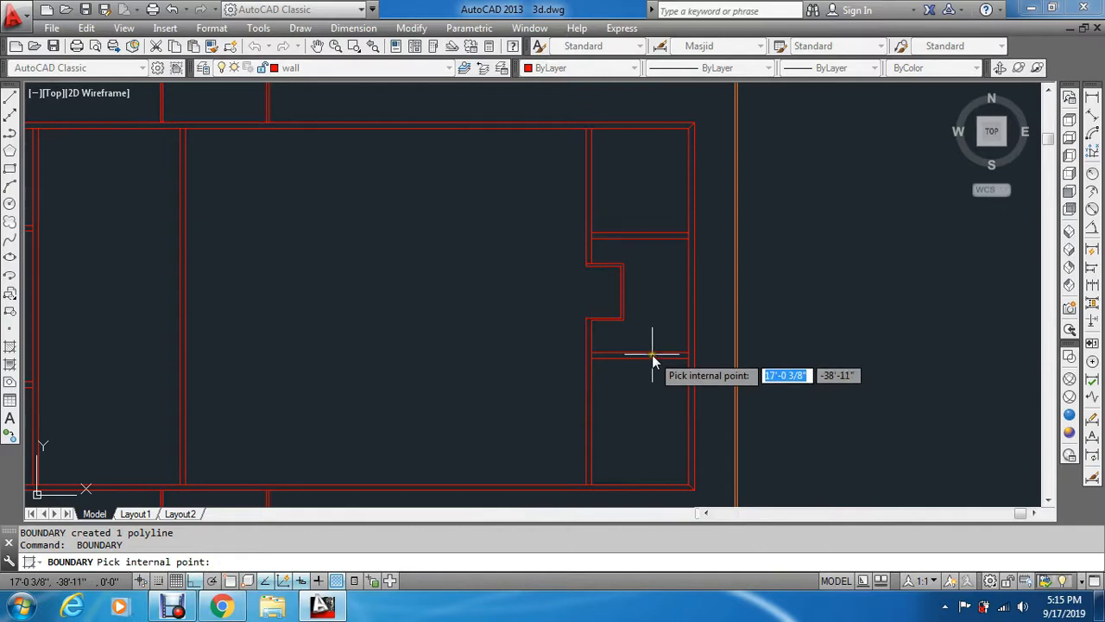
pyautogui.click(651, 356)
pyautogui.press('Return')
pyautogui.press('Return')
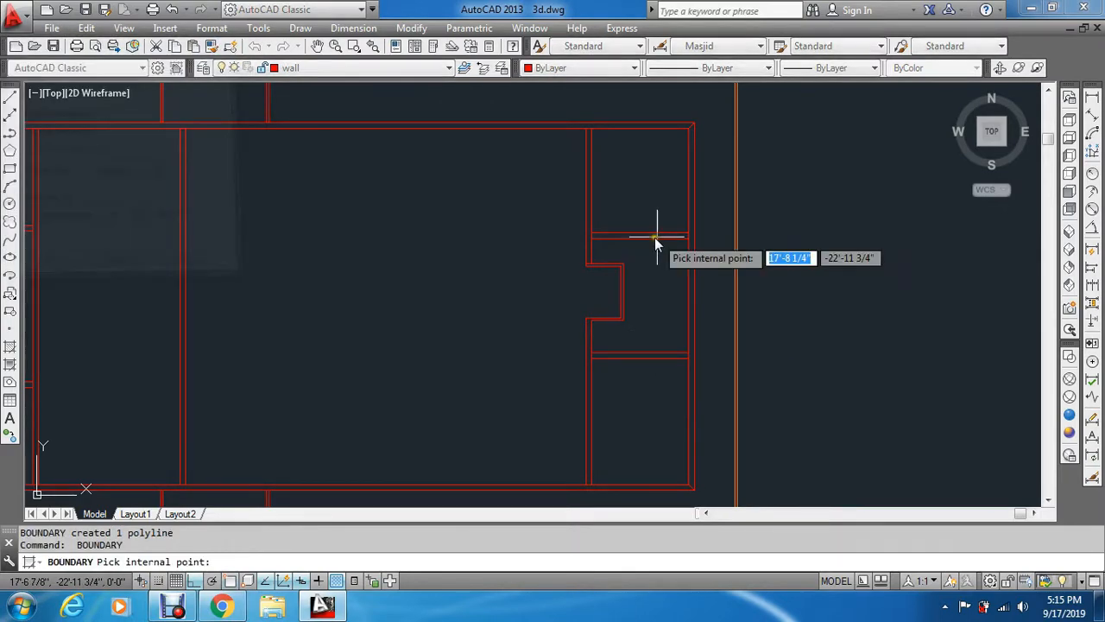
pyautogui.click(591, 219)
pyautogui.press('Return')
# Create a boundary polyline inside the three-sided wall of the entrance projection above the top exterior wall
pyautogui.scroll(-2, 612, 164)
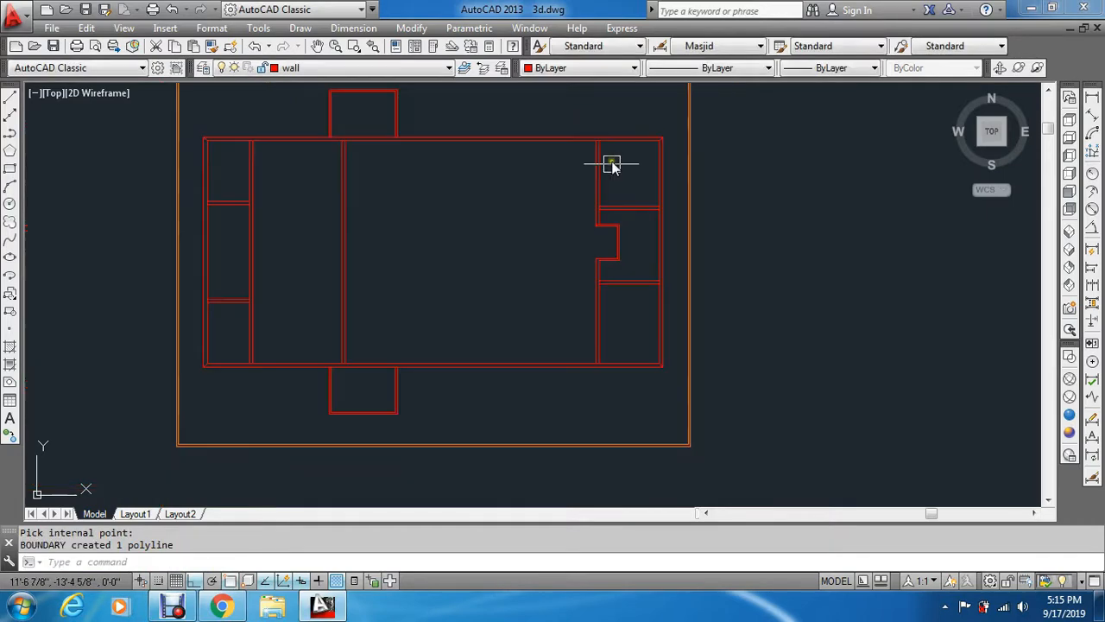
pyautogui.scroll(2, 363, 112)
pyautogui.moveTo(363, 112); pyautogui.dragTo(539, 245, button='middle')
pyautogui.press('Return')
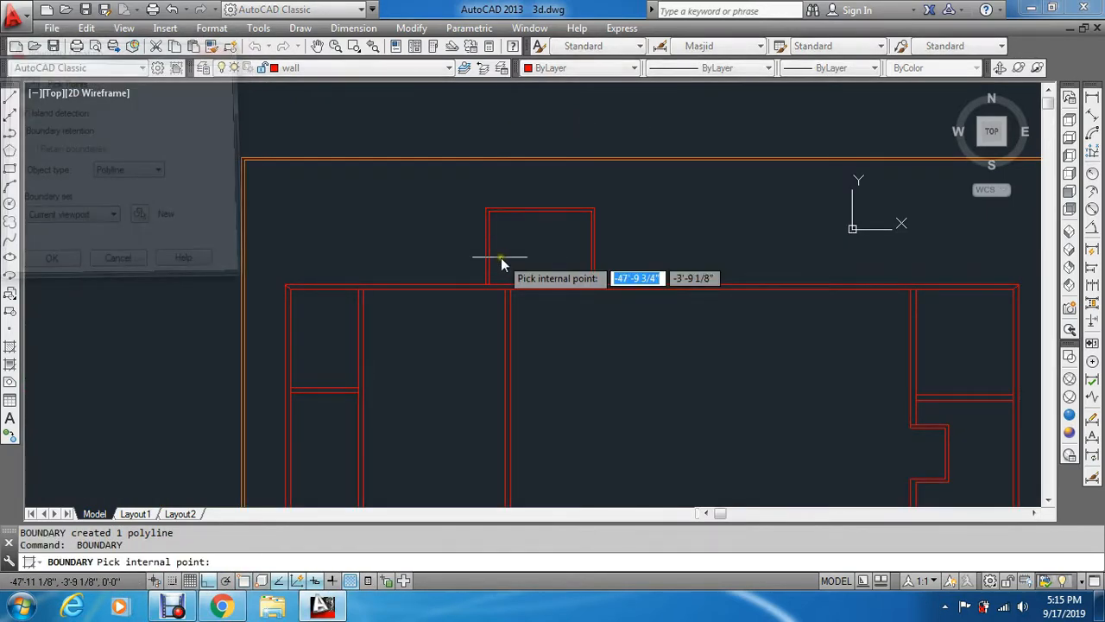
pyautogui.scroll(4, 503, 264)
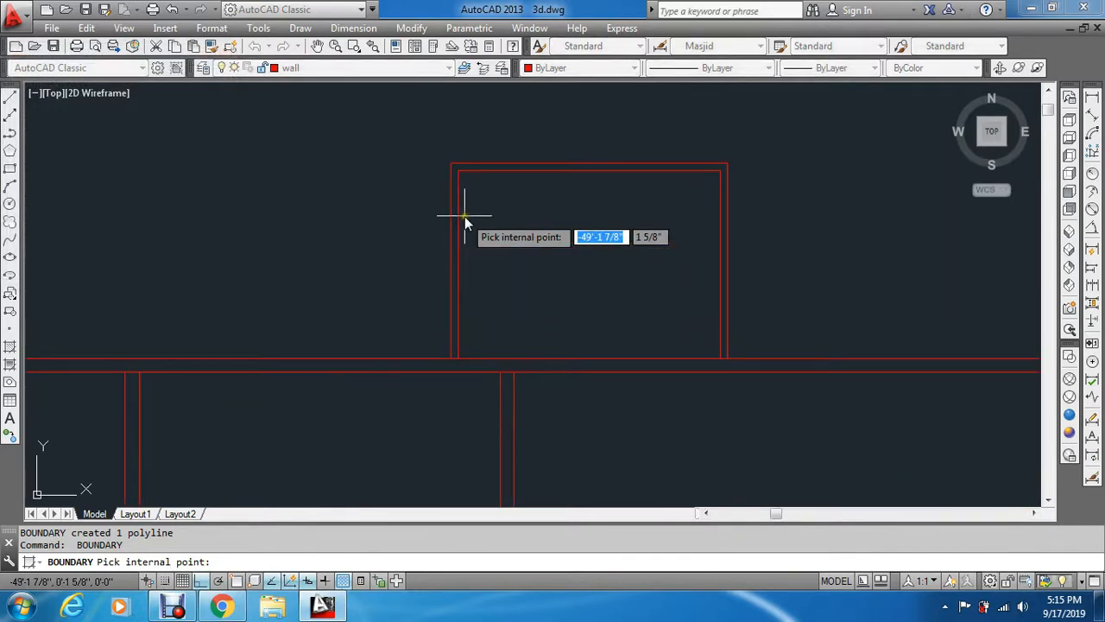
pyautogui.click(455, 183)
pyautogui.press('Return')
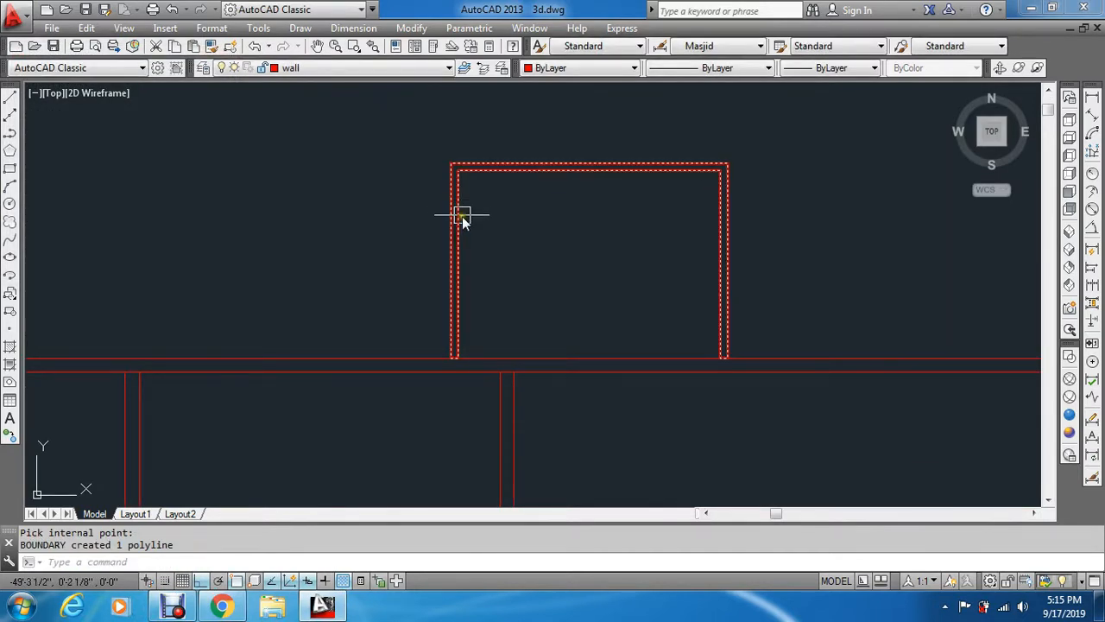
# Create a boundary polyline inside the three-sided wall of the entrance projection below the bottom exterior wall
pyautogui.scroll(-5, 462, 216)
pyautogui.scroll(5, 627, 275)
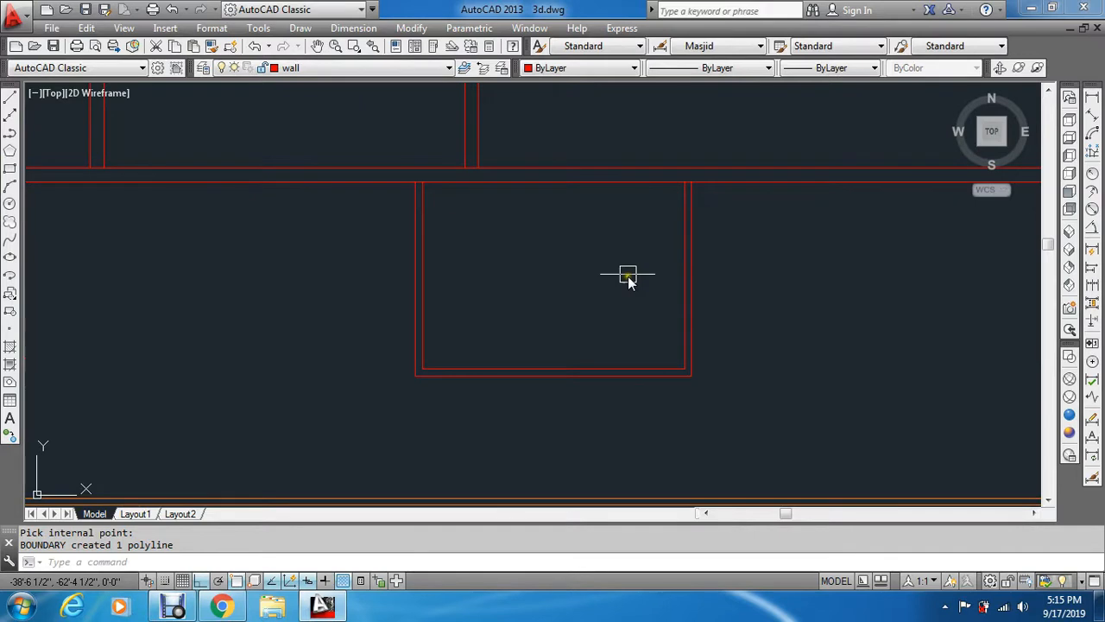
pyautogui.press('Return')
pyautogui.scroll(2, 631, 363)
pyautogui.scroll(-1, 633, 362)
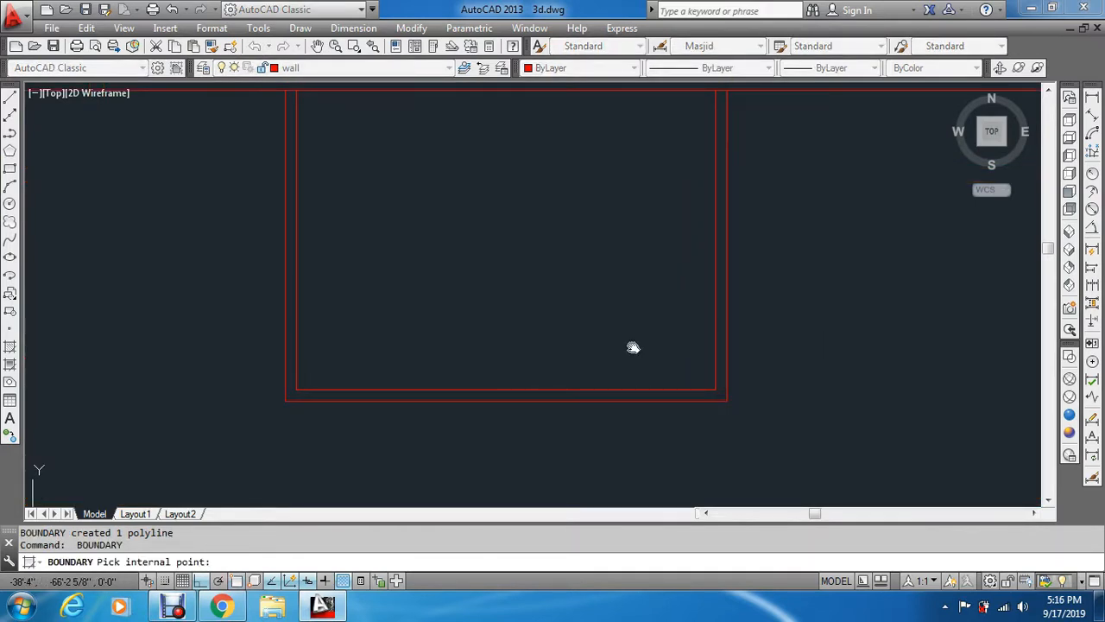
pyautogui.moveTo(633, 347); pyautogui.dragTo(616, 412, button='middle')
pyautogui.click(613, 457)
pyautogui.press('Return')
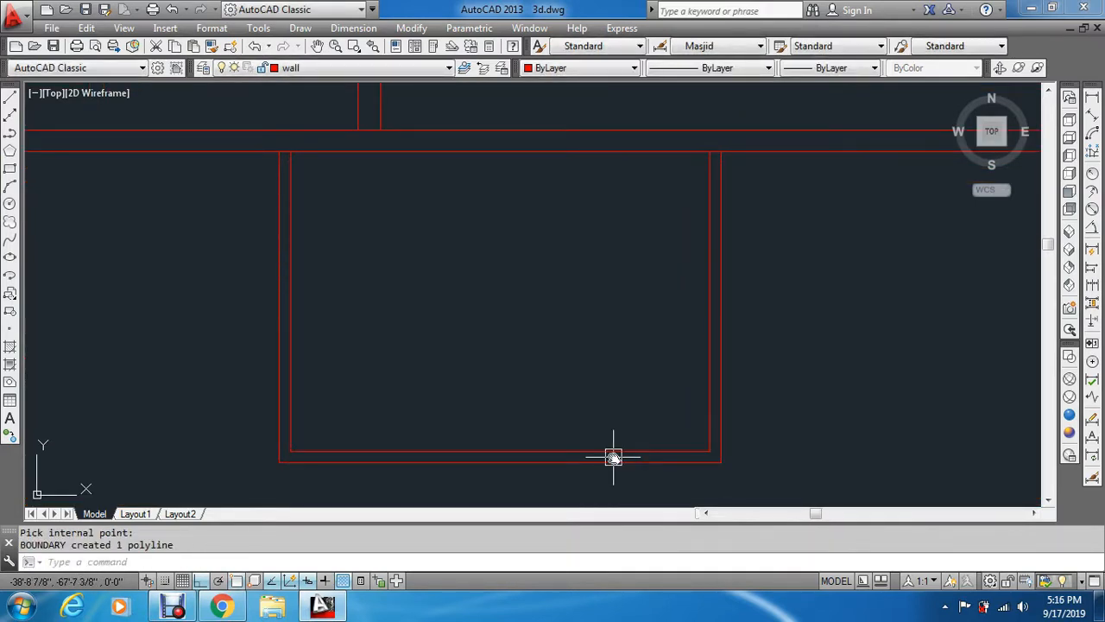
pyautogui.press('Escape')
pyautogui.press('Escape')
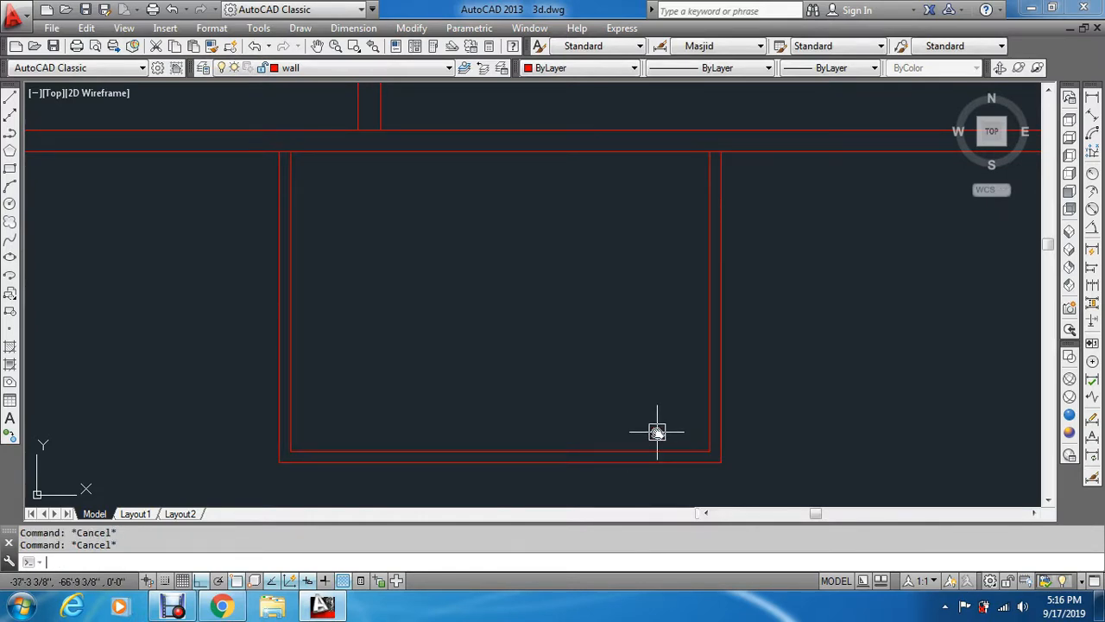
# Draw a vertical ray upward from the foot of the entrance arch's left outer edge in the front elevation
pyautogui.write('z')
pyautogui.press('Return')
pyautogui.write('e')
pyautogui.press('Return')
pyautogui.scroll(4, 568, 279)
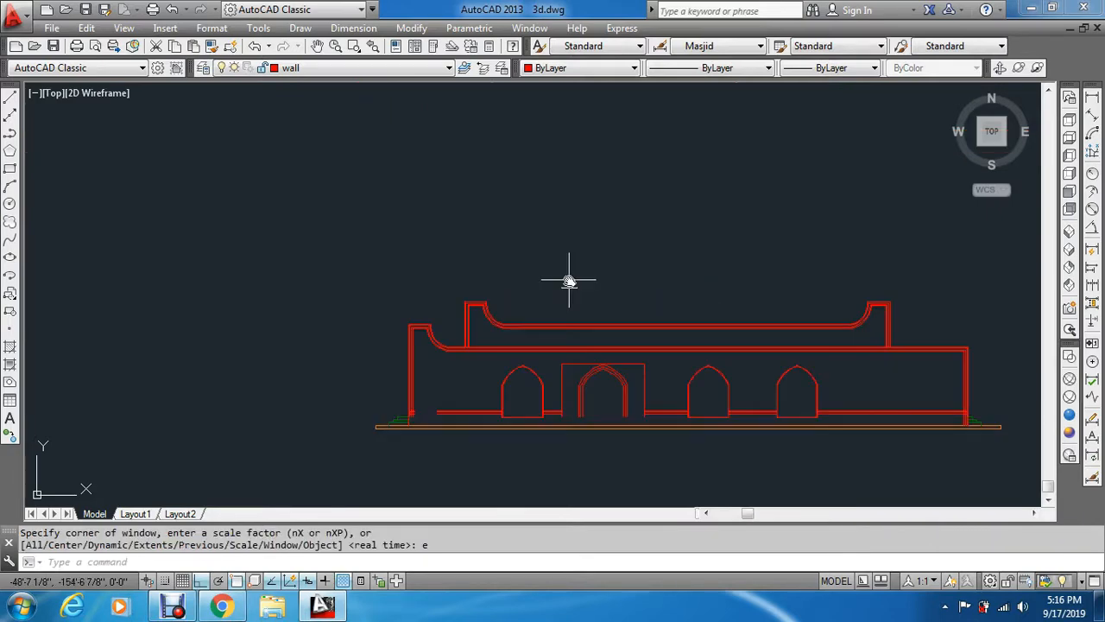
pyautogui.press('Escape')
pyautogui.press('Escape')
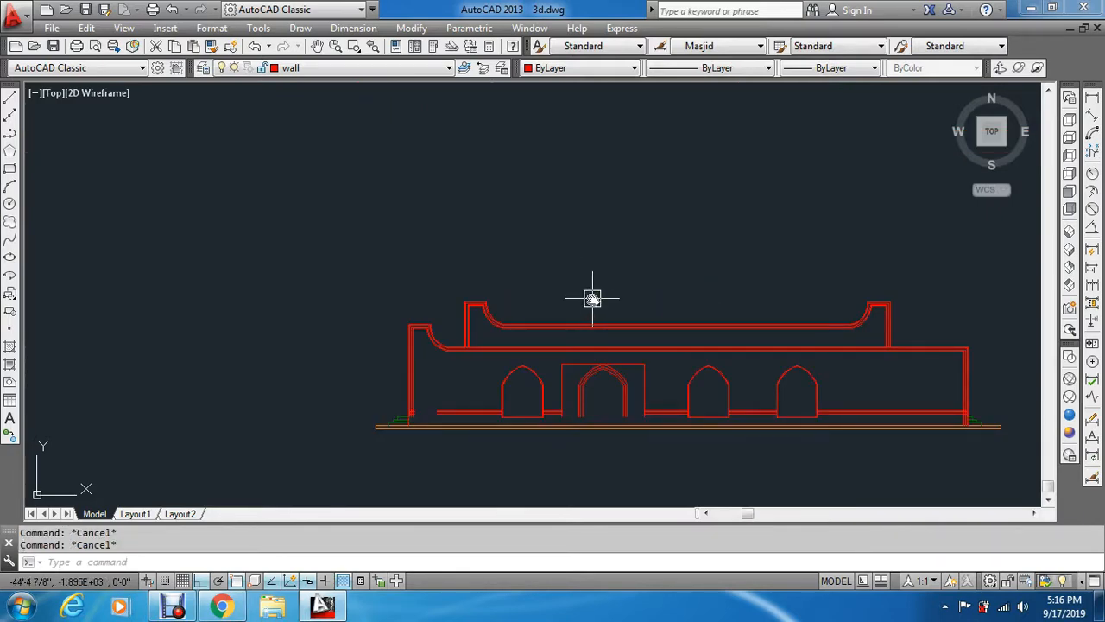
pyautogui.press('Return')
pyautogui.scroll(5, 599, 295)
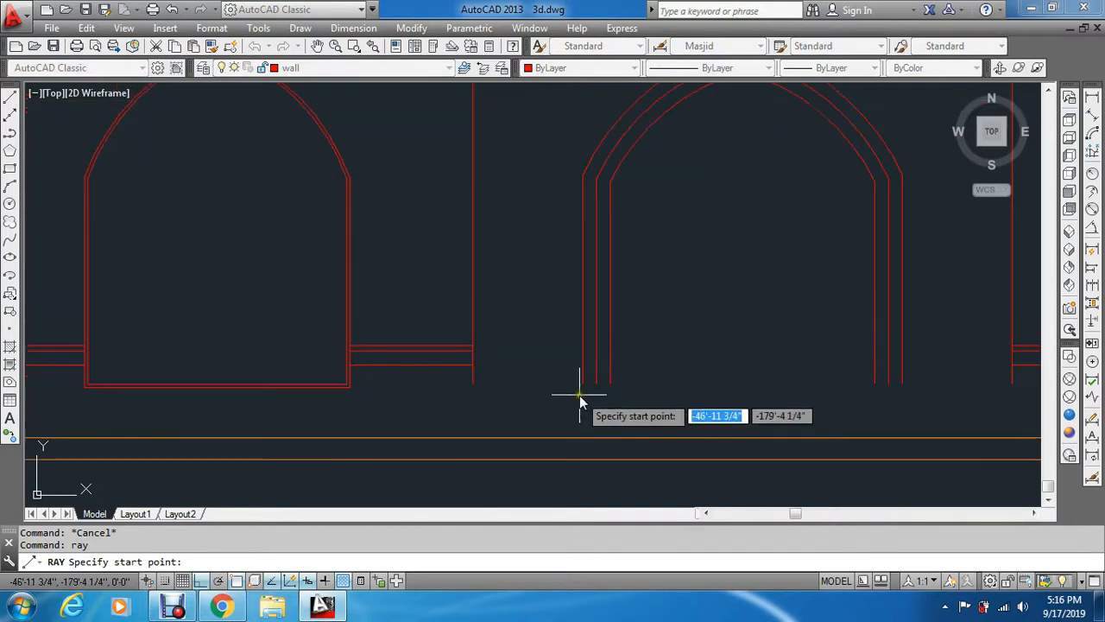
pyautogui.click(583, 384)
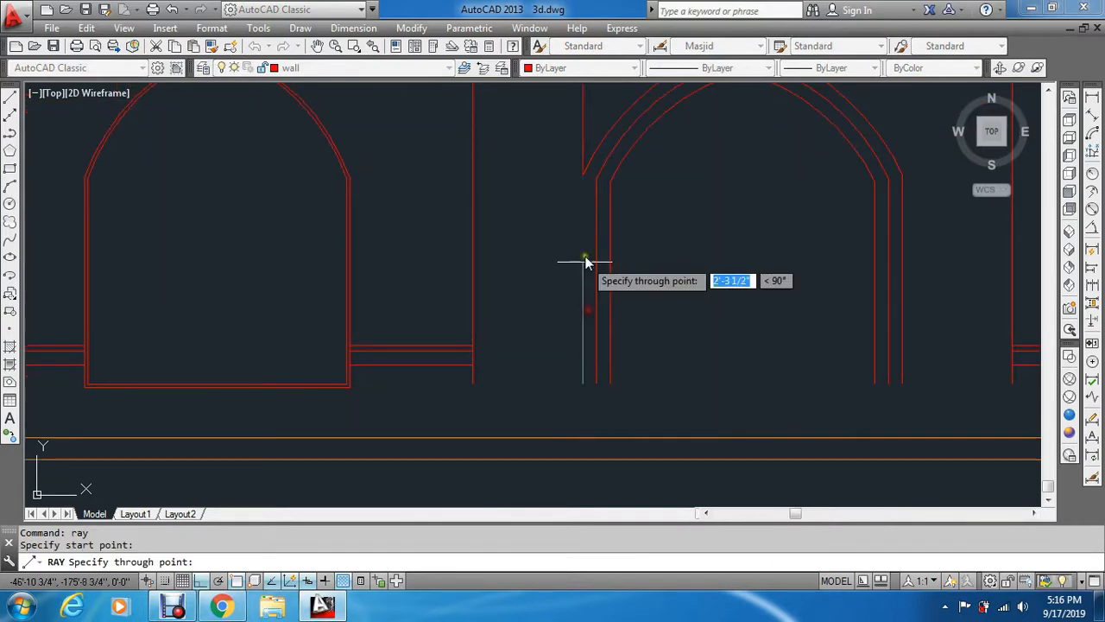
pyautogui.click(585, 250)
pyautogui.press('Escape')
# Draw a vertical ray upward from the foot of the entrance arch's right outer edge in the front elevation
pyautogui.press('Return')
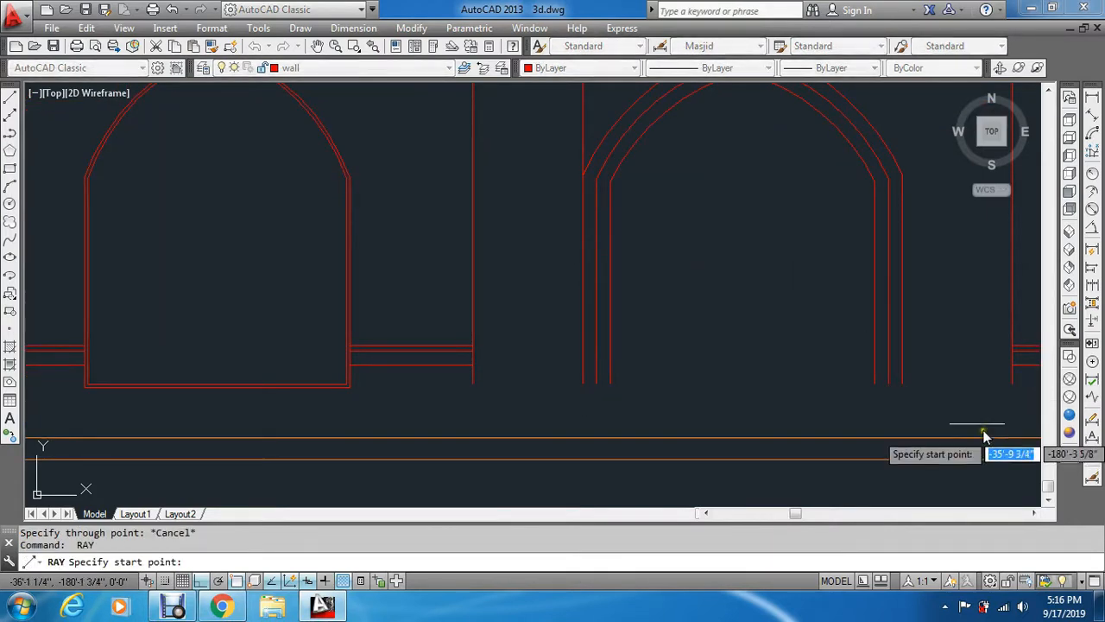
pyautogui.click(902, 383)
pyautogui.click(906, 285)
pyautogui.press('Escape')
pyautogui.scroll(-5, 912, 294)
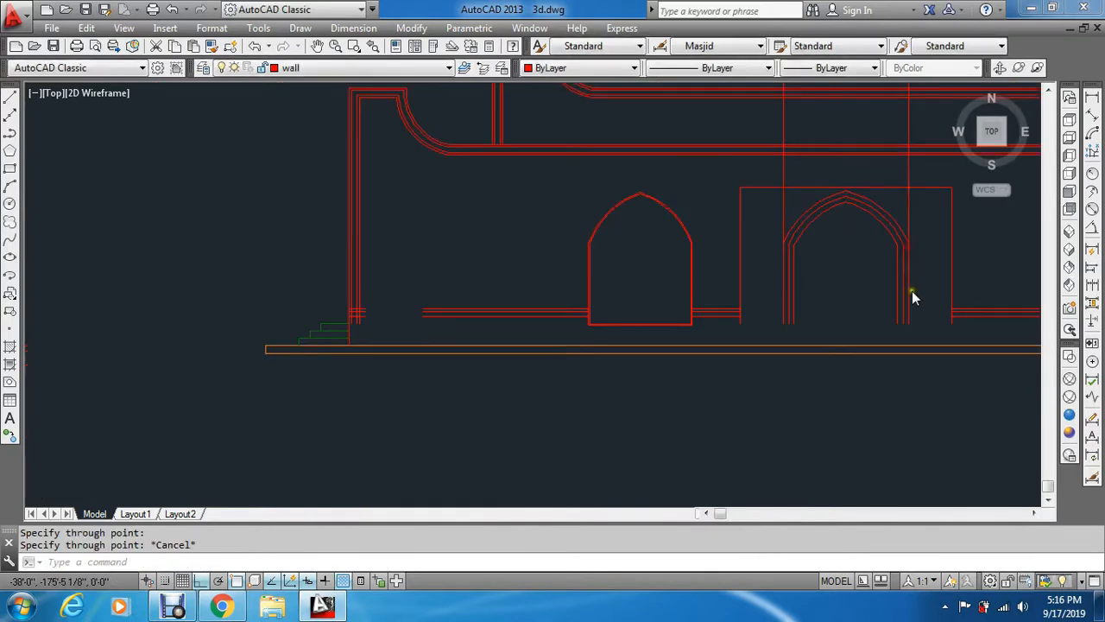
# Turn on the door layer and make it the current layer
pyautogui.scroll(-5, 911, 208)
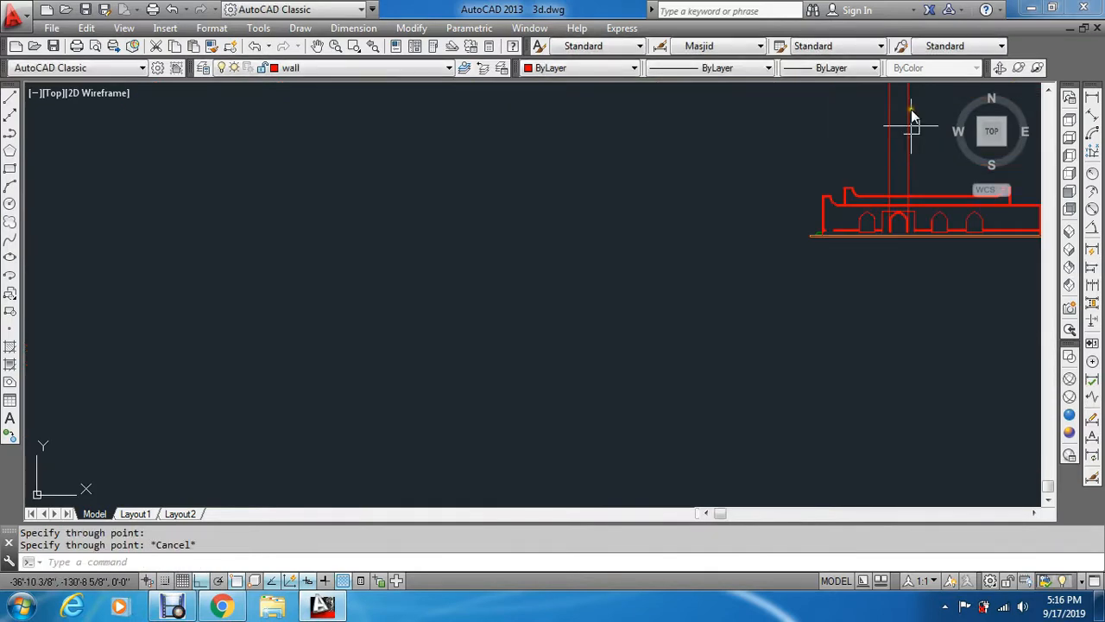
pyautogui.scroll(5, 859, 321)
pyautogui.press('Escape')
pyautogui.scroll(5, 859, 321)
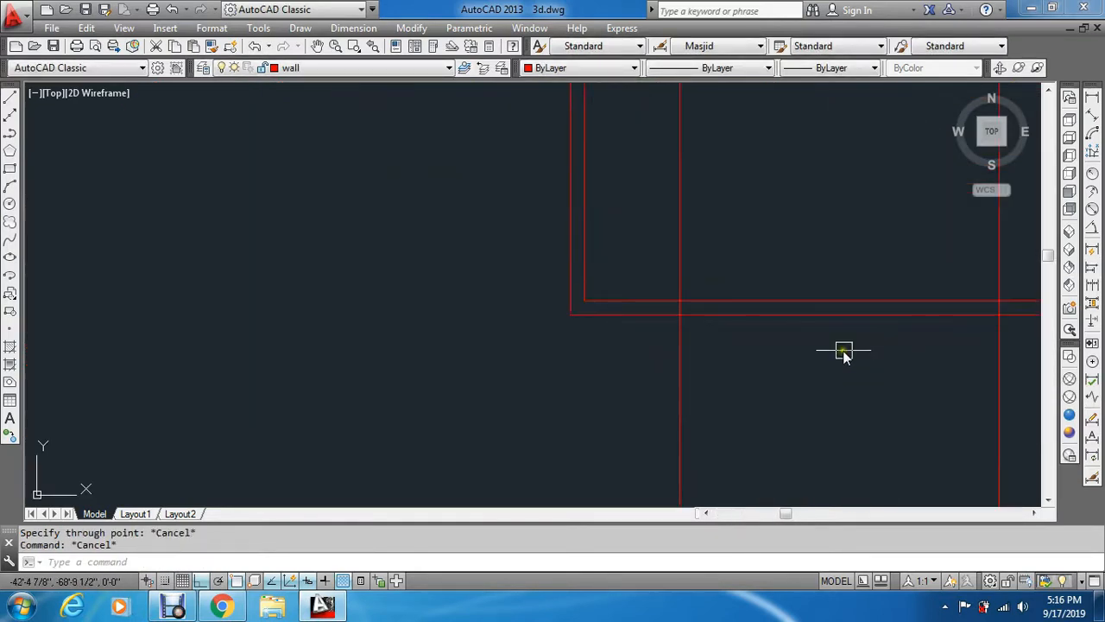
pyautogui.press('Escape')
pyautogui.write('la')
pyautogui.press('Return')
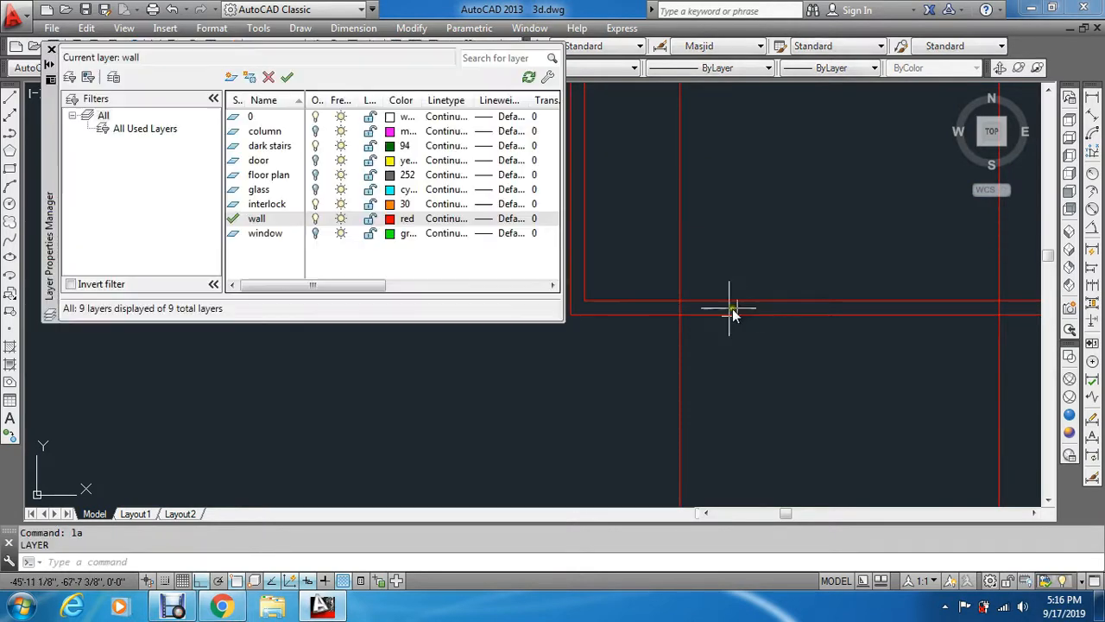
pyautogui.click(316, 161)
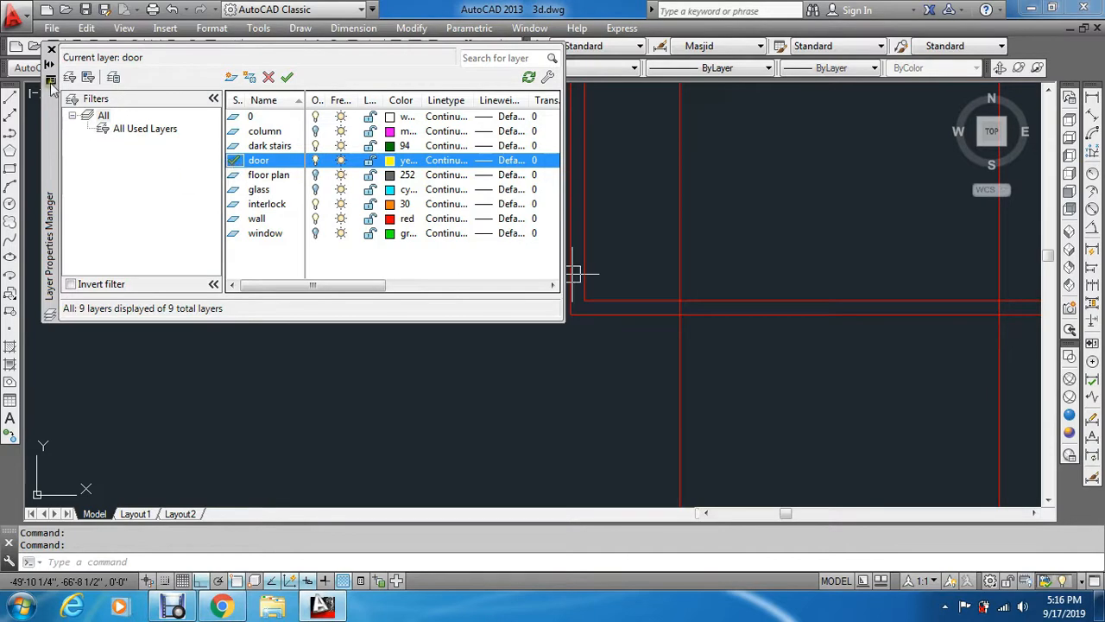
pyautogui.click(52, 50)
pyautogui.press('Escape')
# Create a door boundary polyline in the lower entrance projection's front wall between the two vertical rays
pyautogui.scroll(-6, 160, 187)
pyautogui.scroll(4, 300, 199)
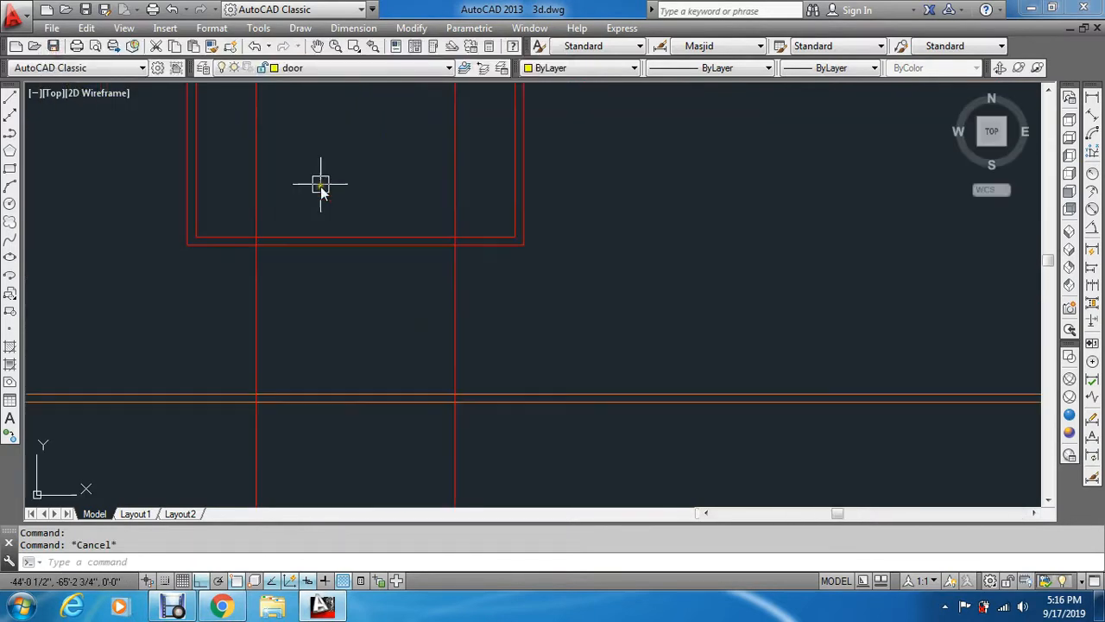
pyautogui.press('Escape')
pyautogui.press('Return')
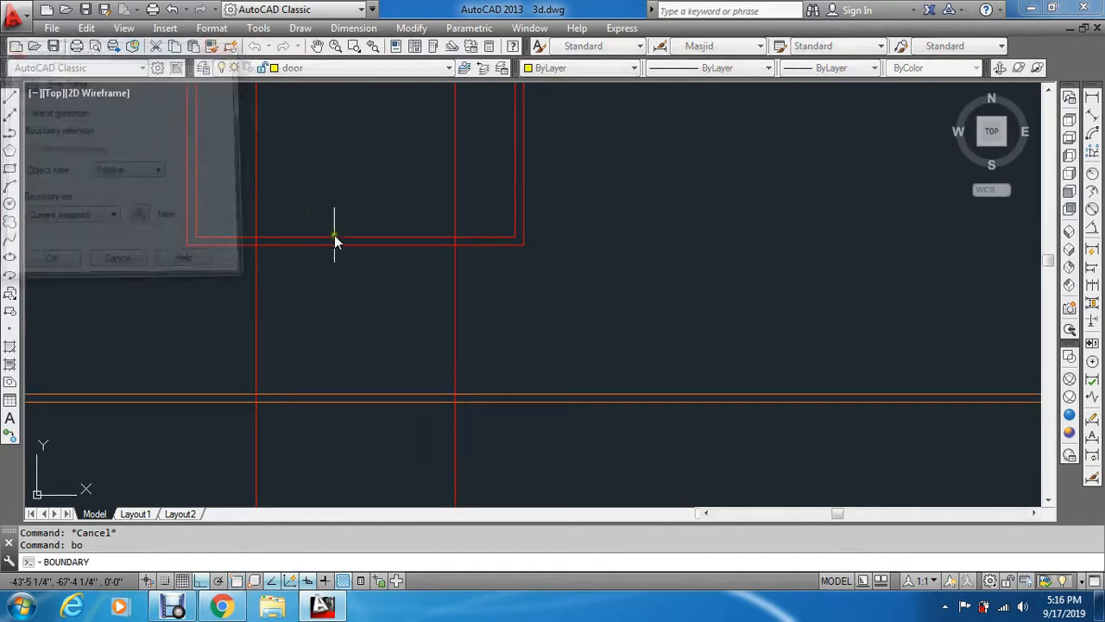
pyautogui.press('Return')
pyautogui.scroll(2, 336, 234)
pyautogui.click(350, 245)
pyautogui.press('Return')
# Create a door boundary polyline in the upper entrance projection's front wall between the two vertical rays
pyautogui.scroll(-6, 350, 259)
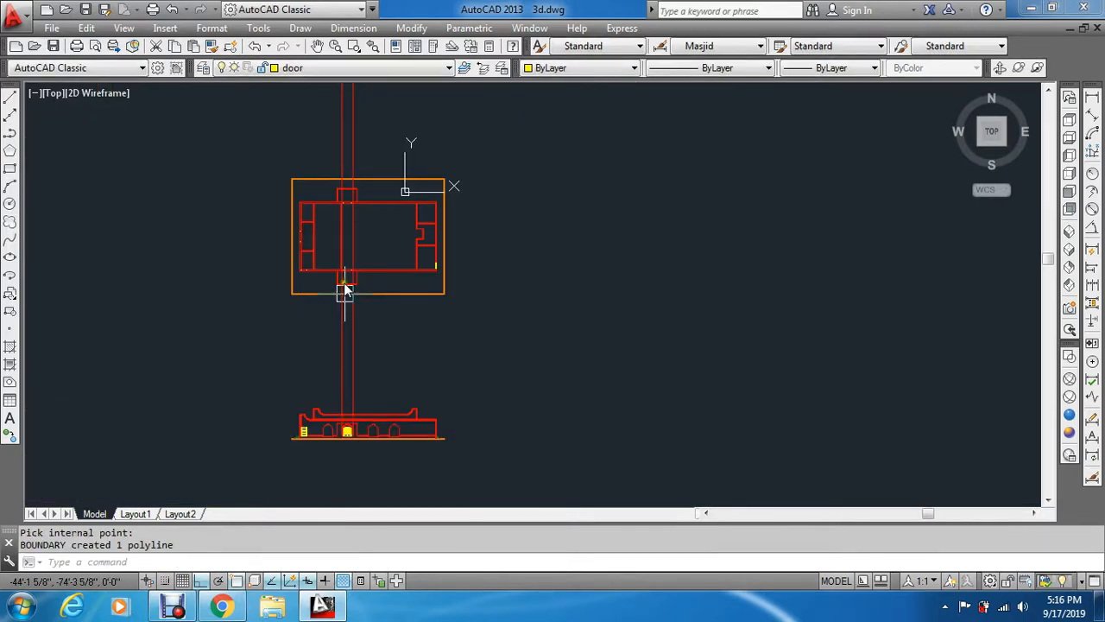
pyautogui.press('Return')
pyautogui.scroll(8, 344, 292)
pyautogui.press('Return')
pyautogui.click(413, 436)
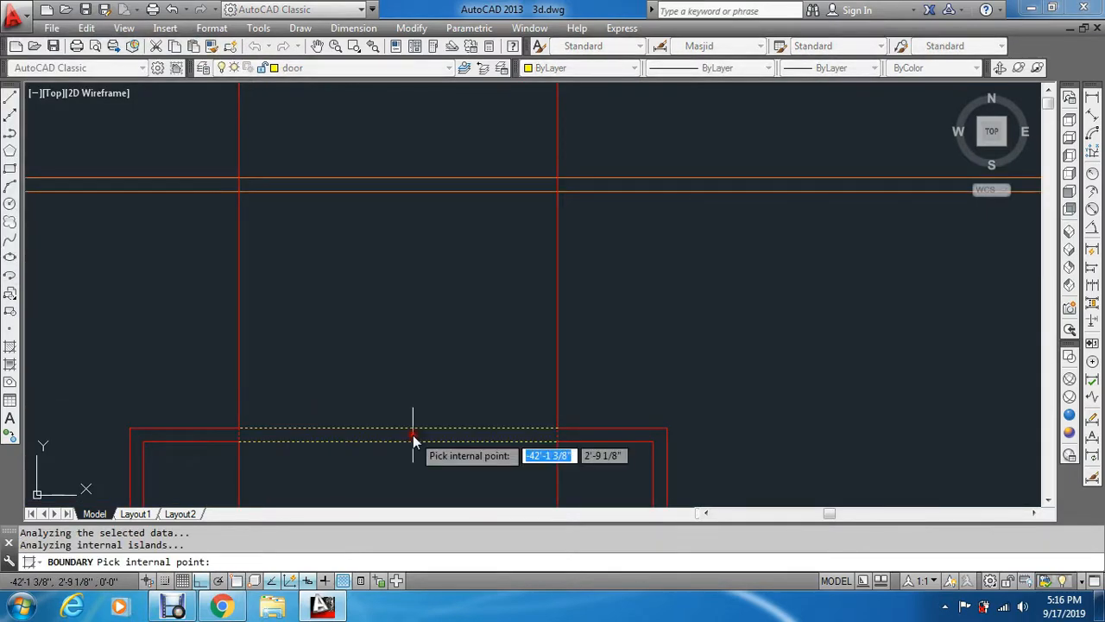
pyautogui.press('Escape')
pyautogui.press('Escape')
# Erase both vertical rays that were projected from the elevation's entrance arch
pyautogui.scroll(-8, 419, 294)
pyautogui.write('e')
pyautogui.press('Return')
pyautogui.click(461, 251)
pyautogui.click(316, 217)
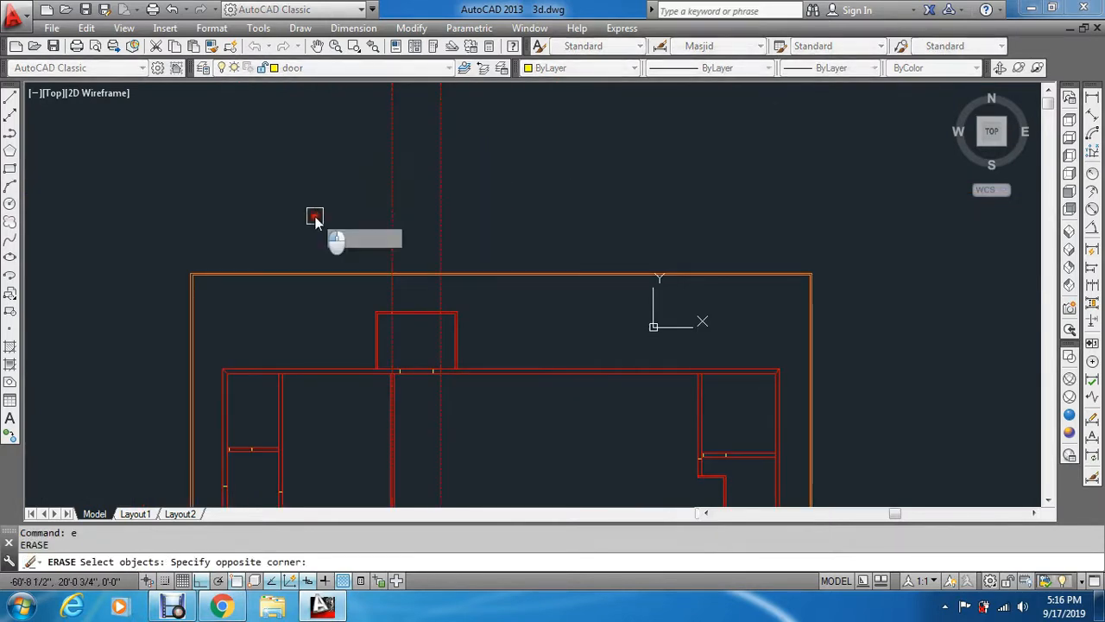
pyautogui.press('Return')
pyautogui.press('Escape')
pyautogui.press('Escape')
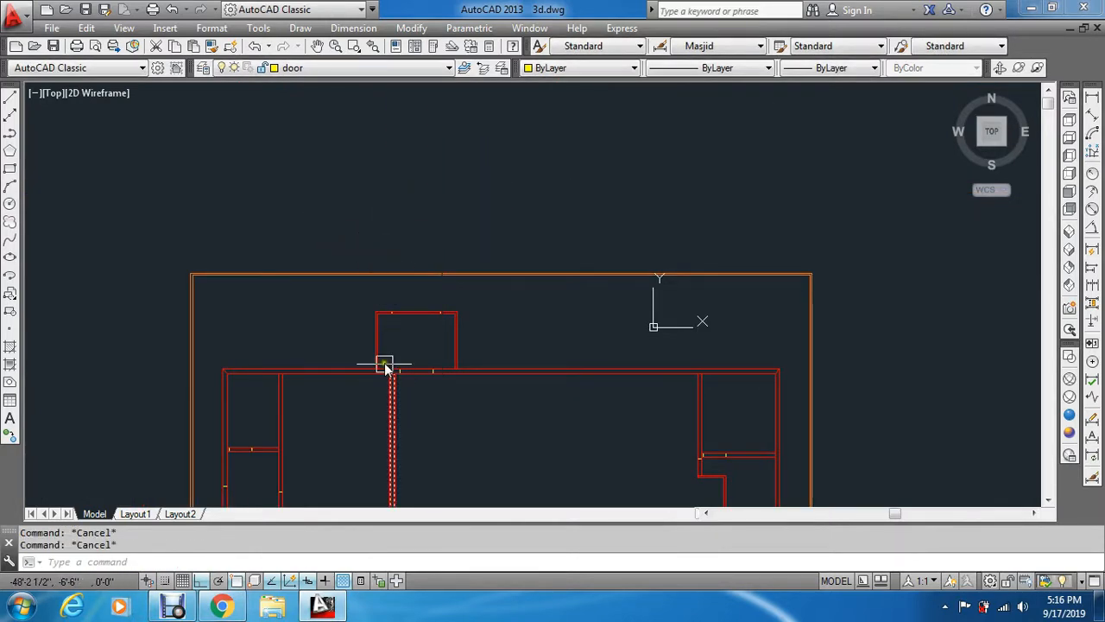
# Turn on the floor plan, glass, window and column layers, keeping the interlock layer on
pyautogui.press('Return')
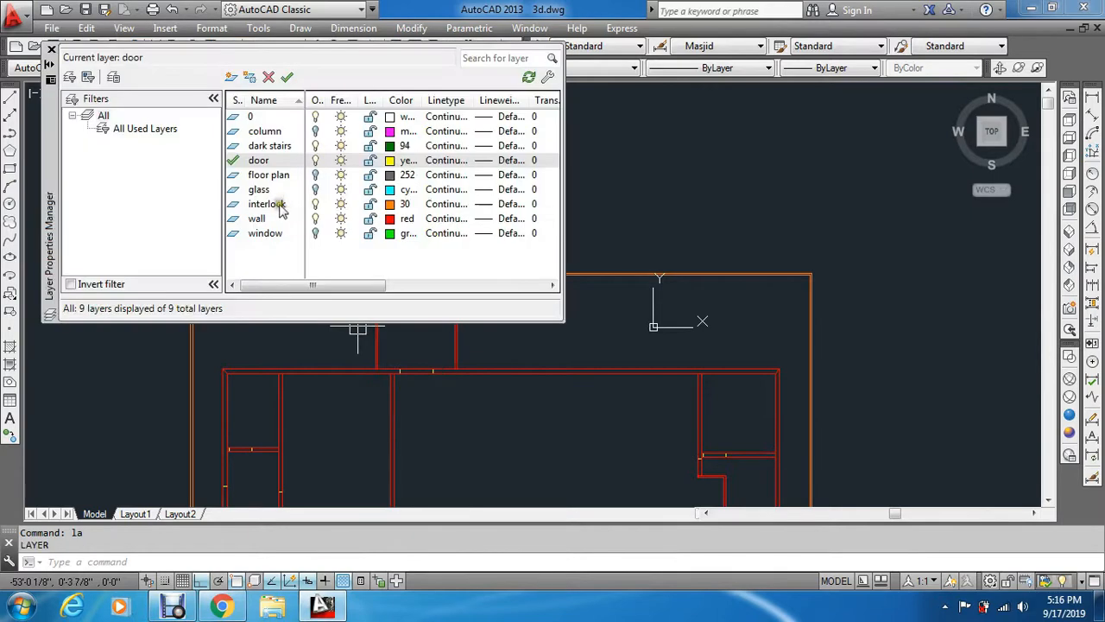
pyautogui.click(314, 175)
pyautogui.click(316, 204)
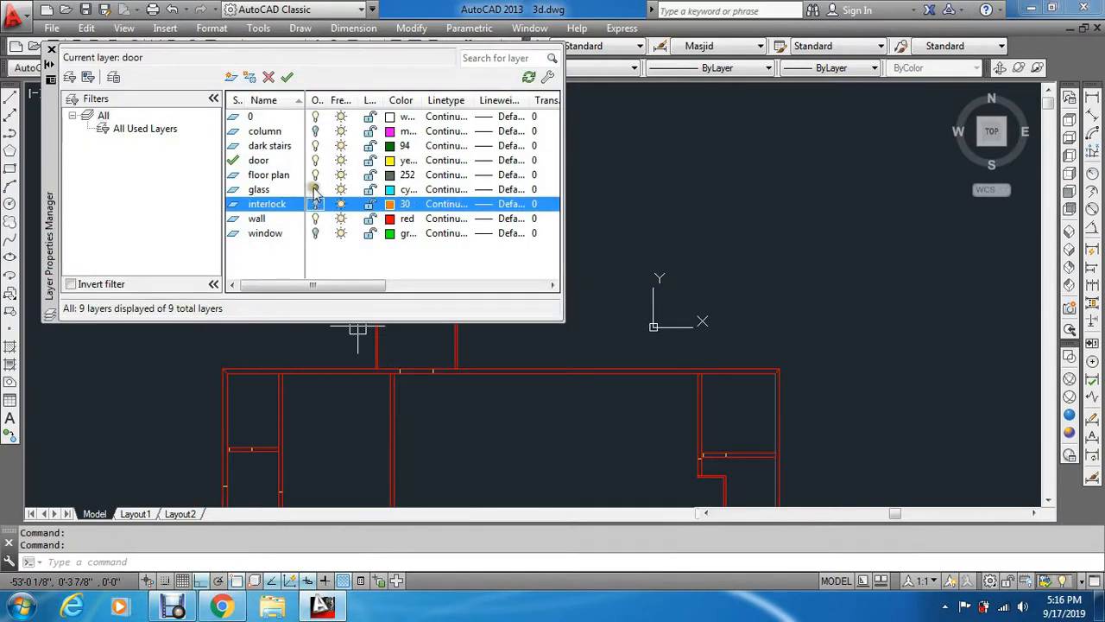
pyautogui.click(315, 190)
pyautogui.click(316, 205)
pyautogui.click(315, 233)
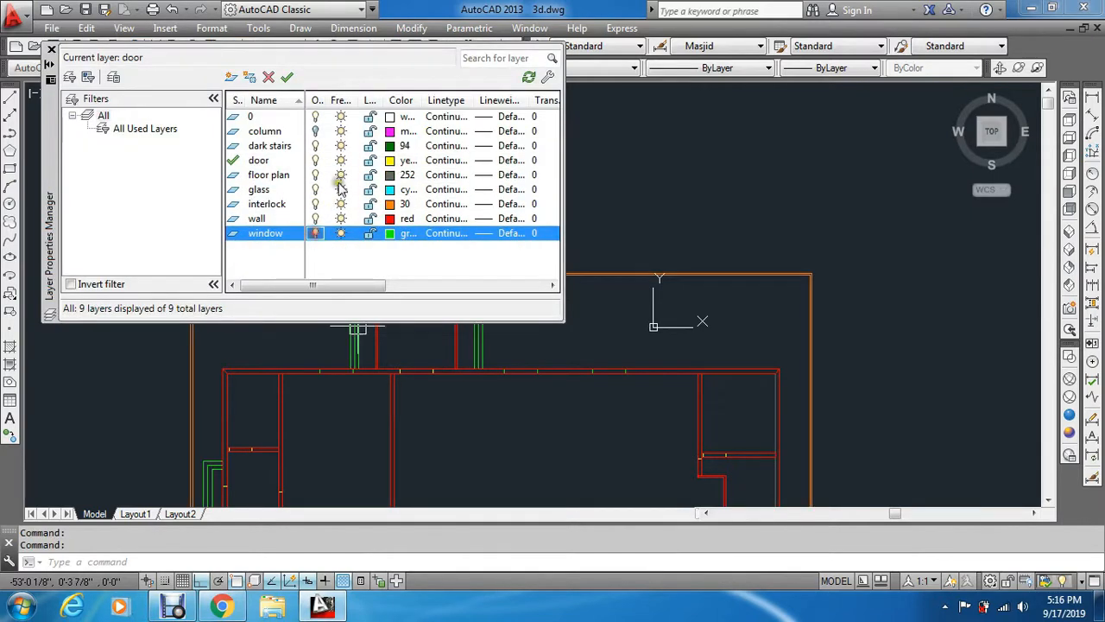
pyautogui.click(315, 131)
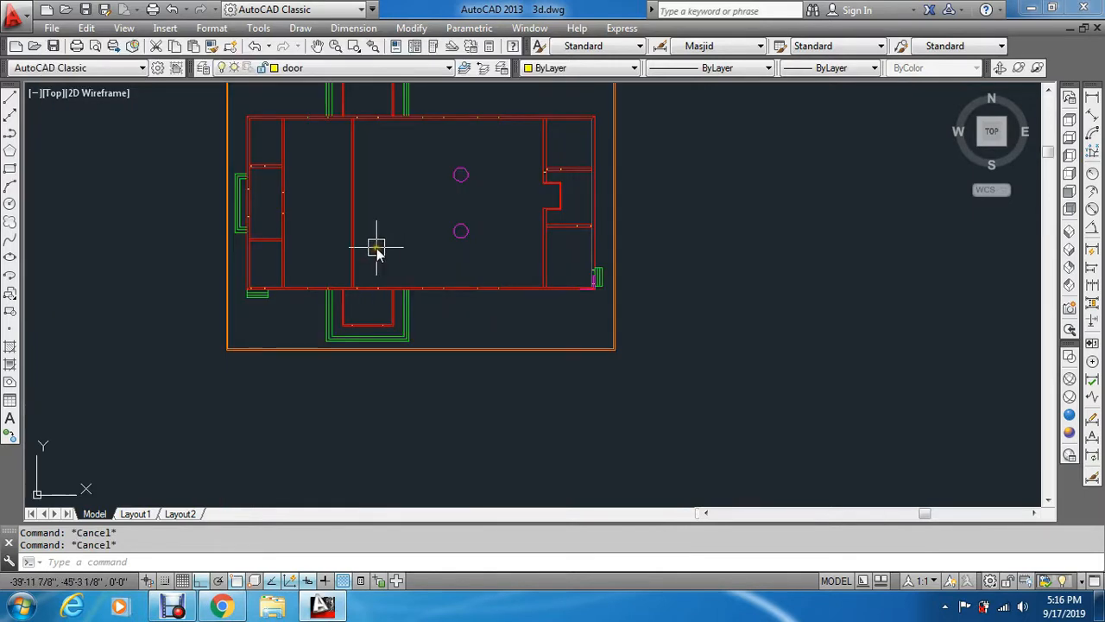
# Zoom with a window around the whole mosque plan to view it with all layers displayed
pyautogui.moveTo(377, 248); pyautogui.dragTo(362, 343, button='middle')
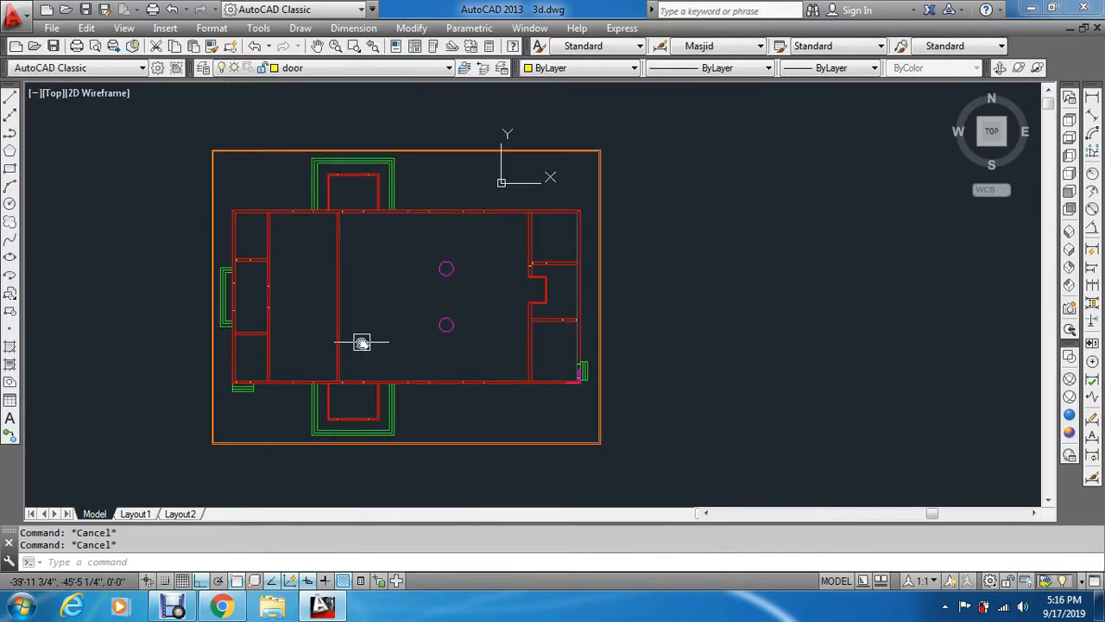
pyautogui.write('z')
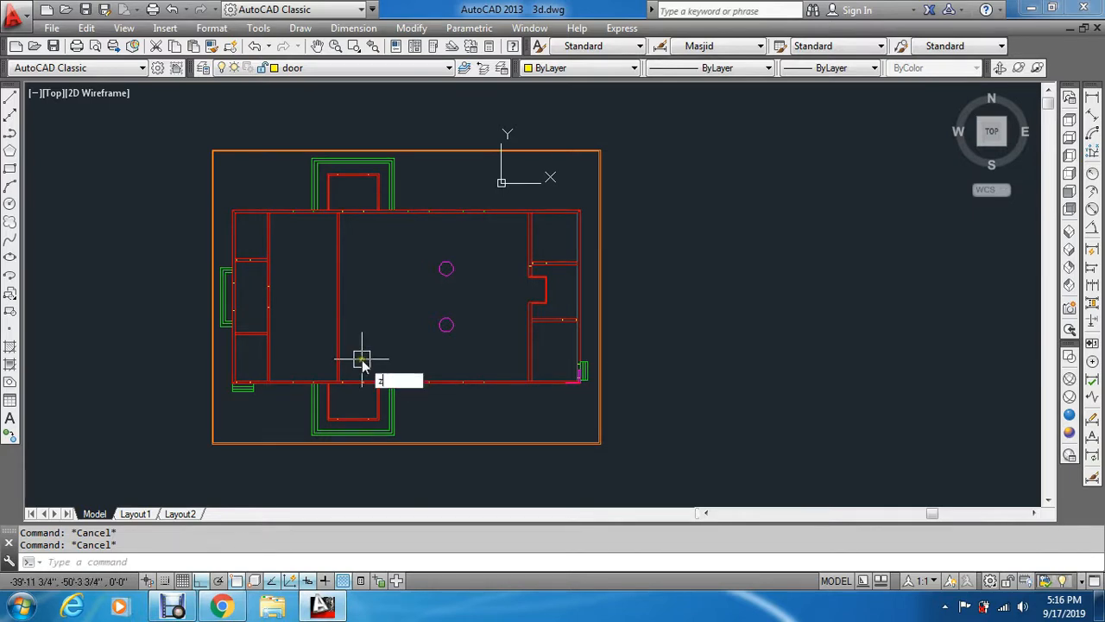
pyautogui.press('Return')
pyautogui.click(191, 139)
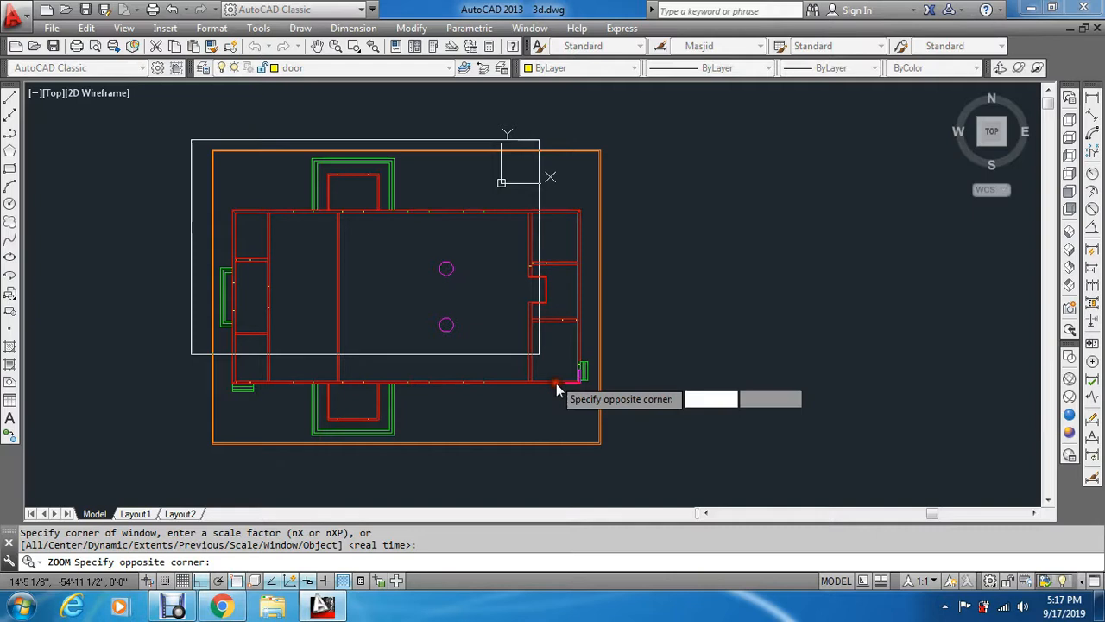
pyautogui.click(814, 431)
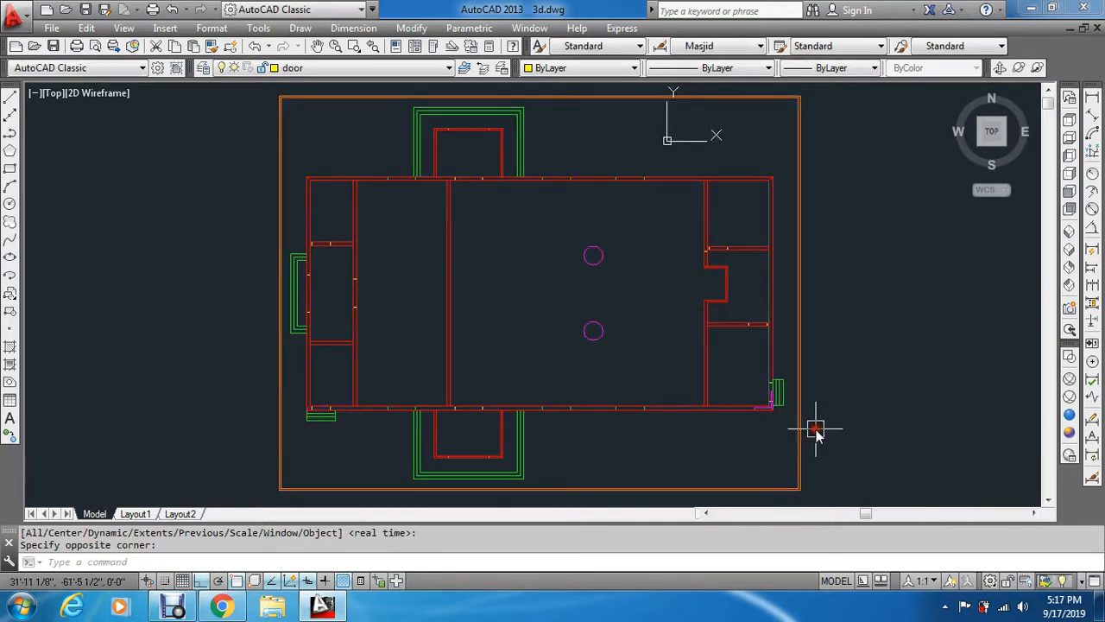
pyautogui.press('Escape')
pyautogui.press('Escape')
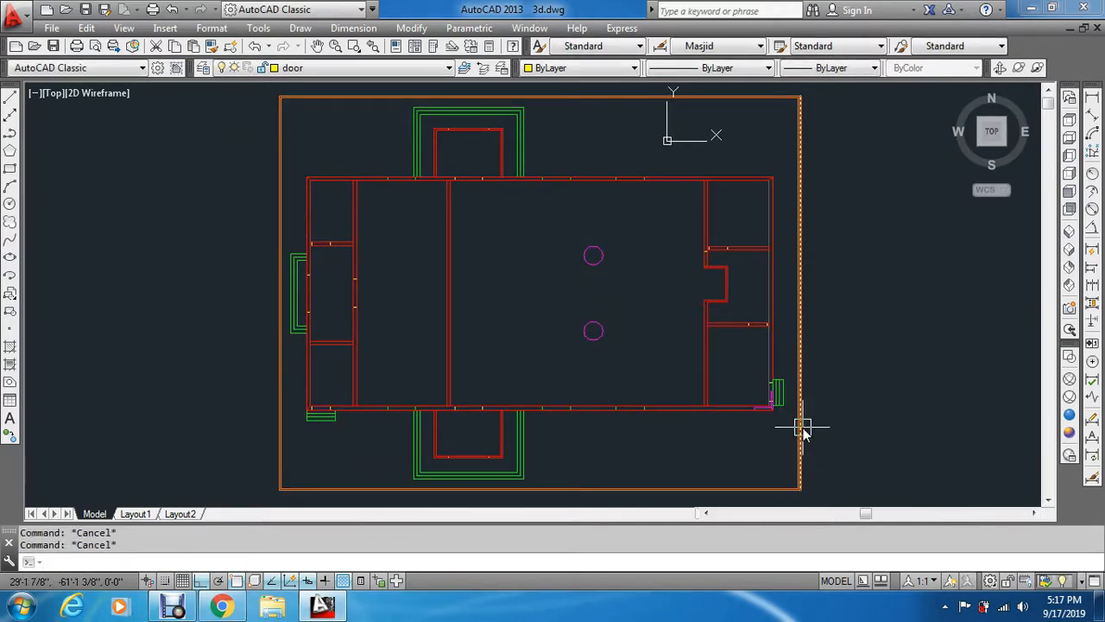